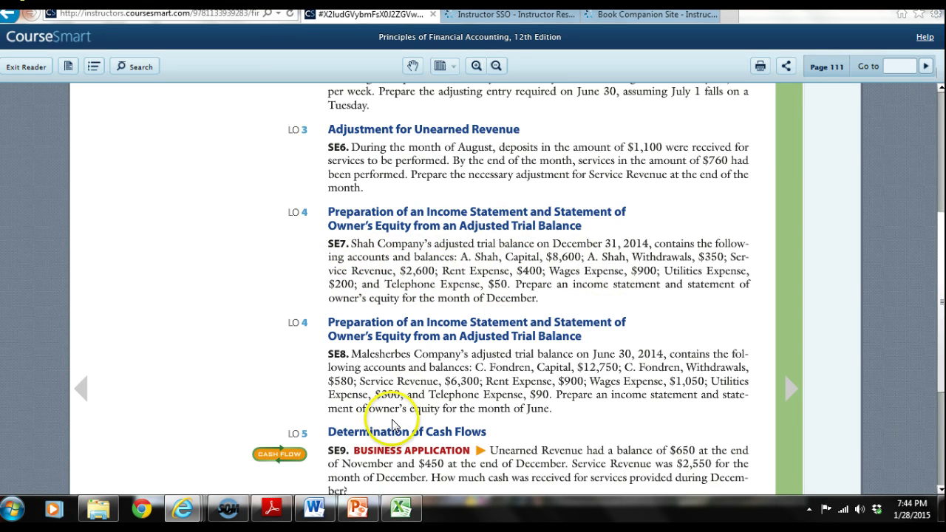
Switch to the Excel workbook and add a new worksheet after Sheet3
left_click(399, 508)
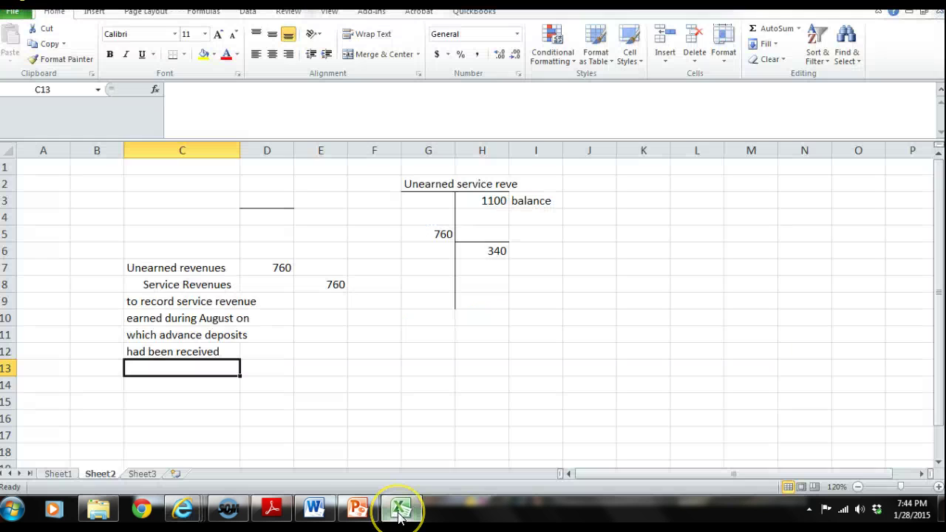
left_click(140, 474)
left_click(175, 474)
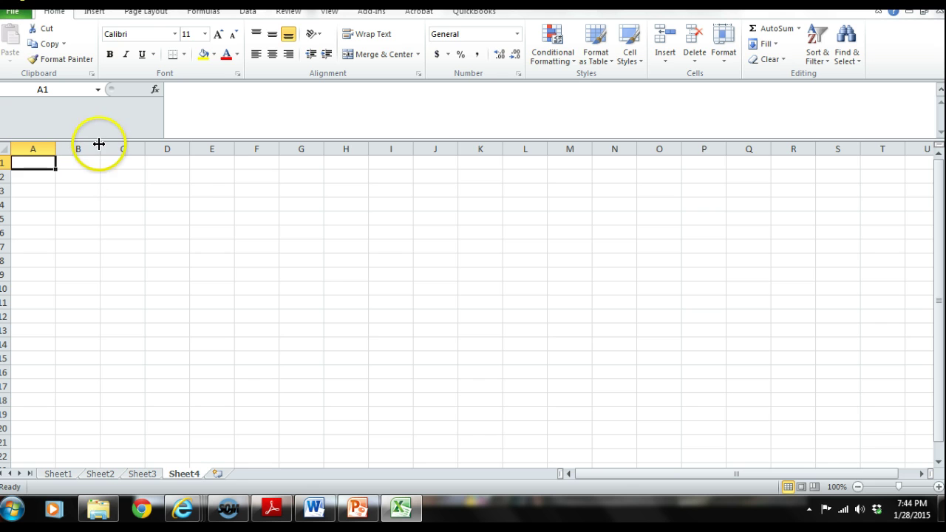
Select cells C2 through F2 on the new worksheet for the statement heading
left_click(710, 371)
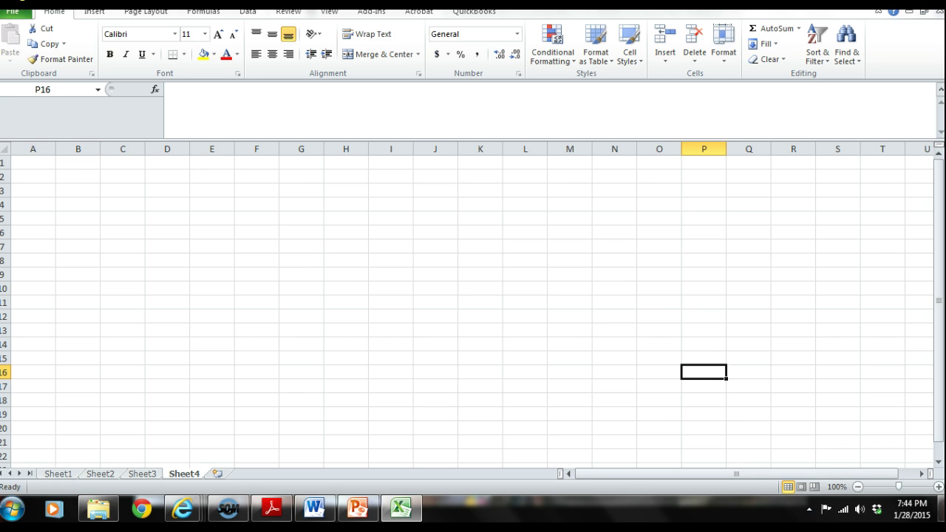
left_click(937, 486)
left_click(938, 487)
left_click(938, 486)
left_click(938, 486)
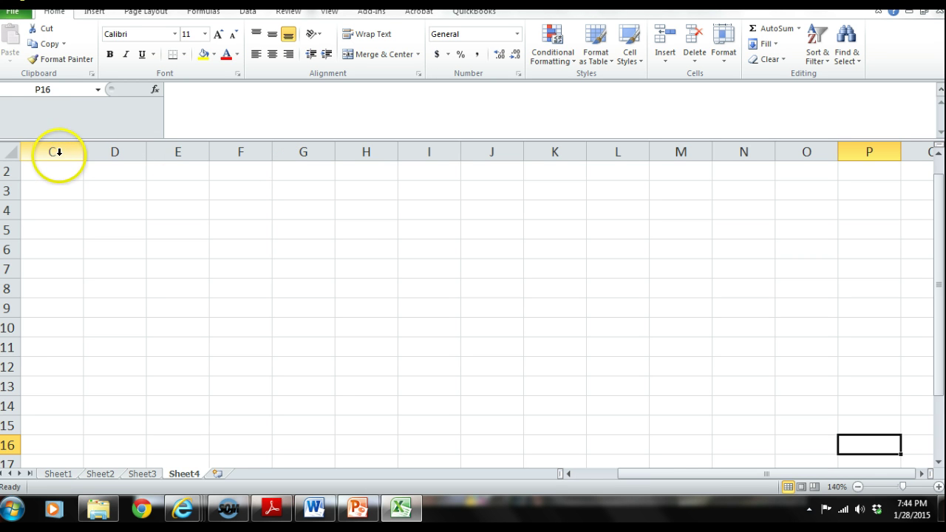
left_click_drag(59, 168, 234, 171)
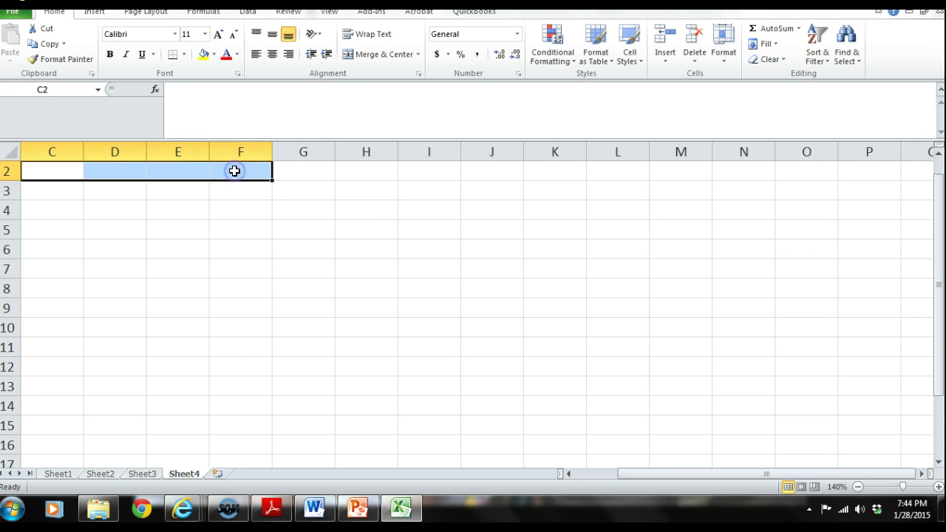
right_click(234, 170)
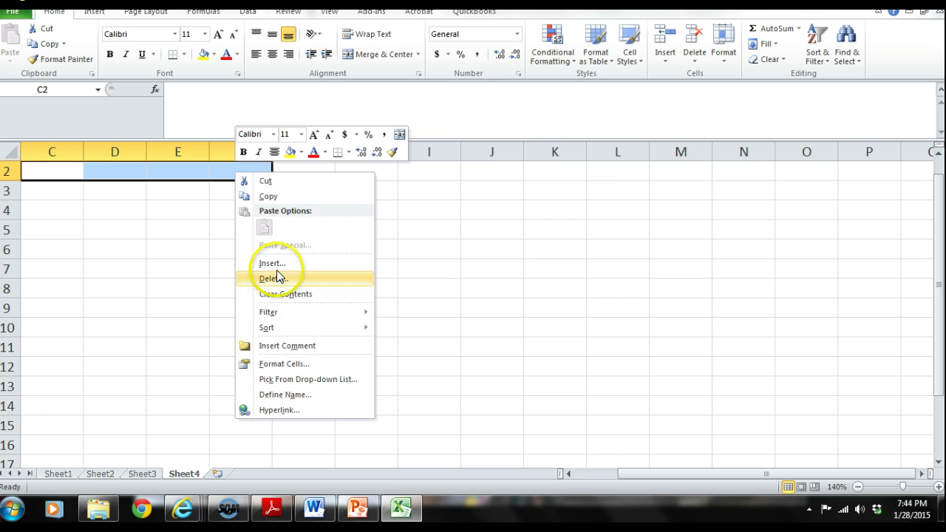
mouse_move(287, 313)
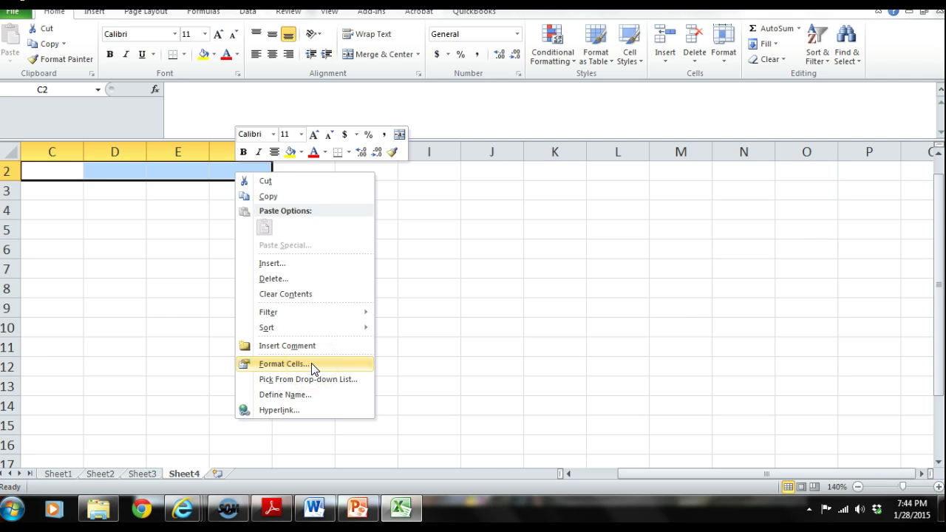
left_click(311, 363)
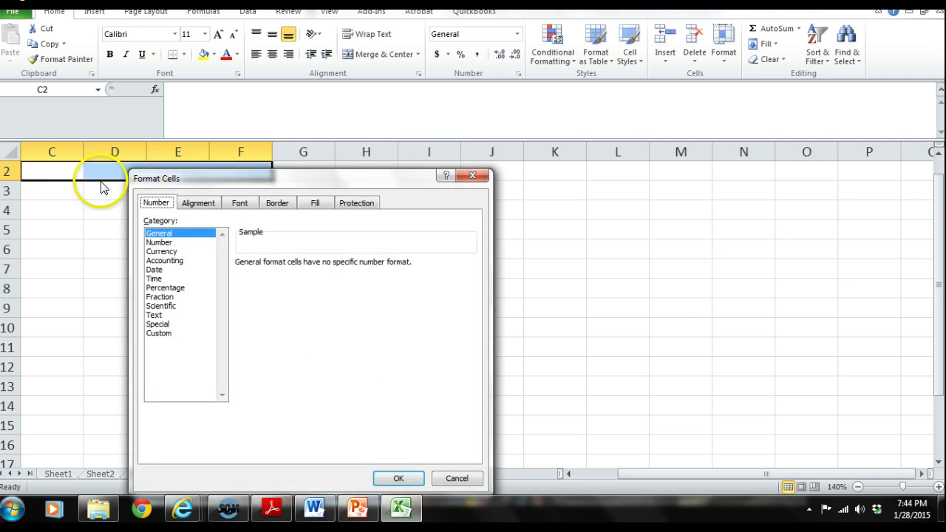
left_click(476, 181)
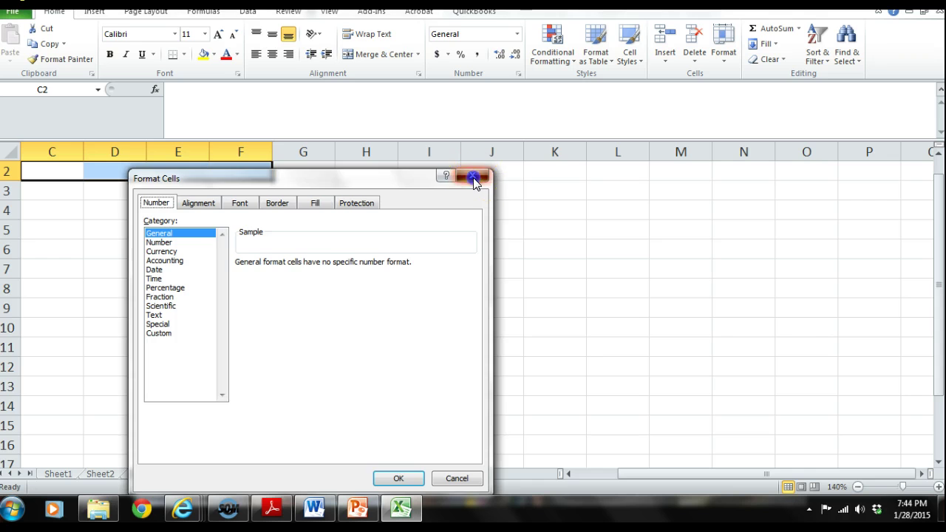
Merge and center cells C2:F2 and enter the heading "Shah Company"
left_click(344, 56)
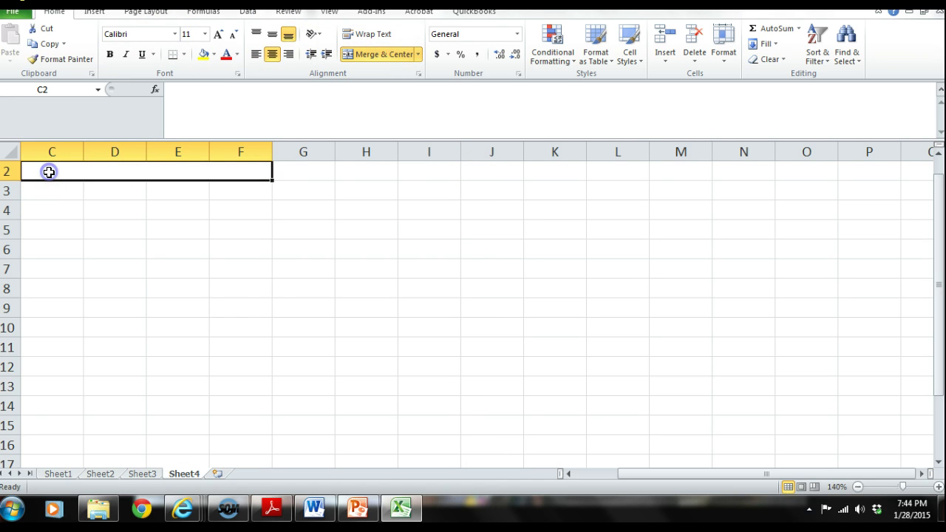
type("Sh")
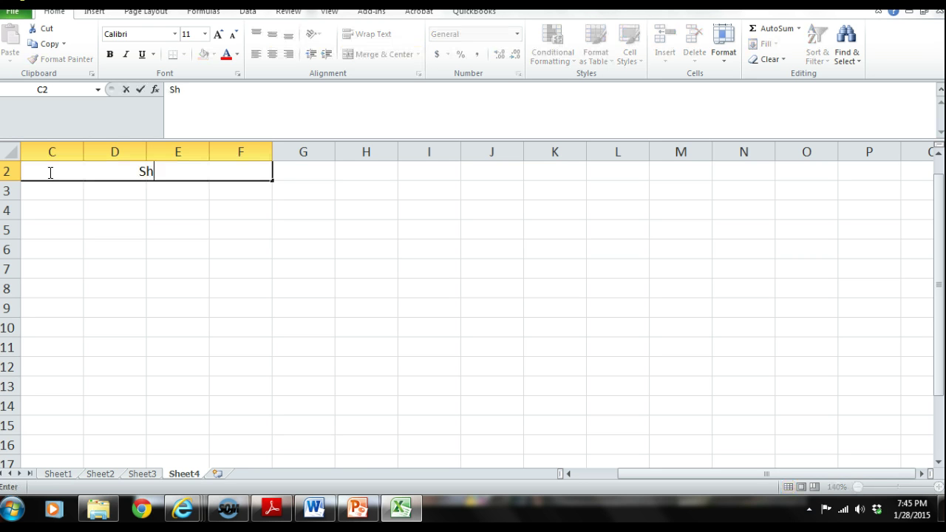
type("ah Company")
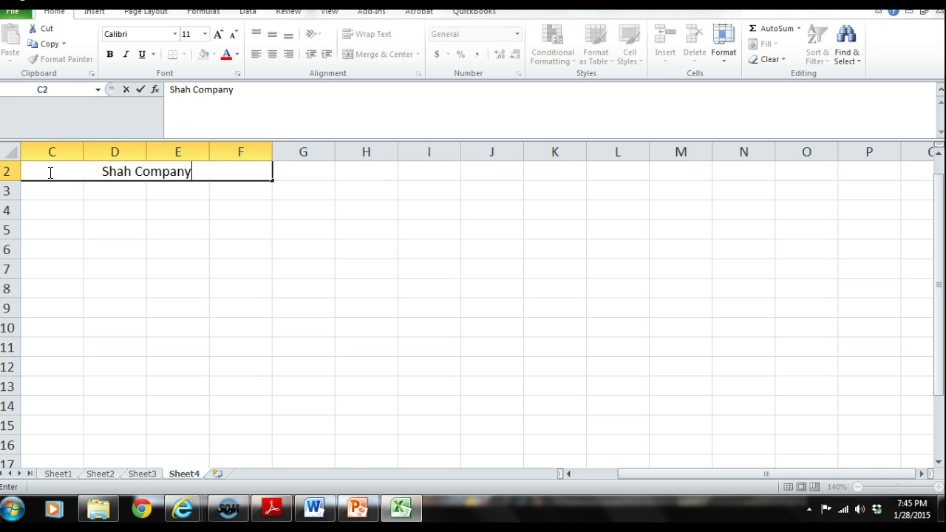
key("Return")
Merge and center cells C3:F3 and enter the title "Income Statement"
left_click_drag(49, 192, 245, 184)
left_click(390, 54)
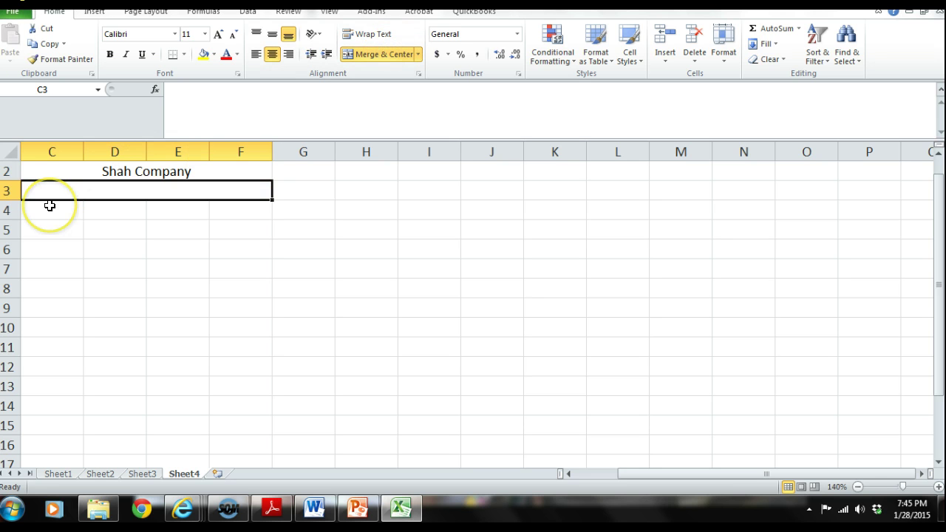
type("Income Statement")
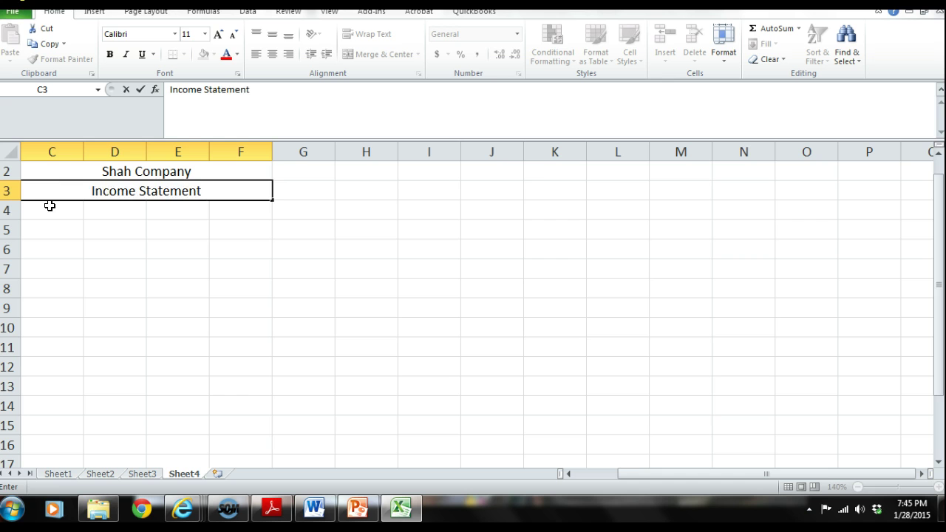
Merge and center cells C4:F4 and enter "For the Month Ended Dec 31, 2014"
left_click_drag(49, 206, 244, 207)
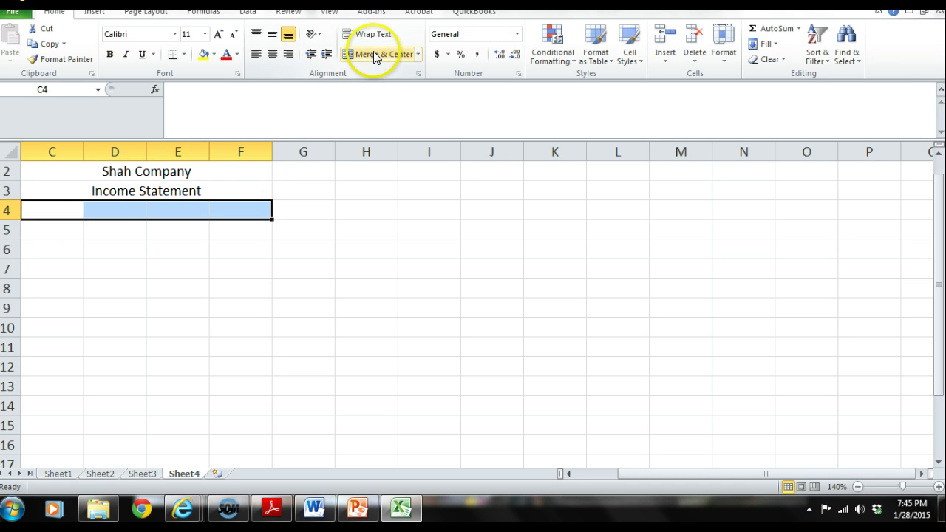
left_click(371, 55)
type("F")
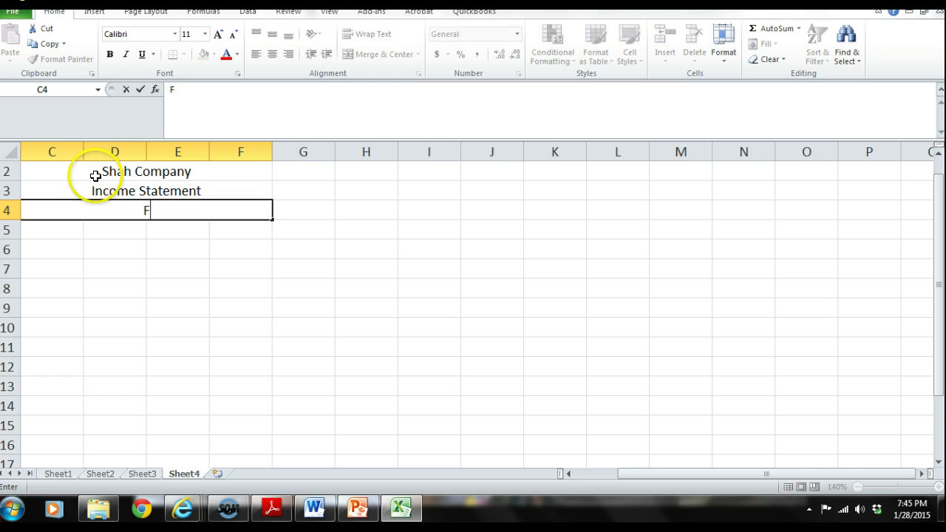
type("or the Month ")
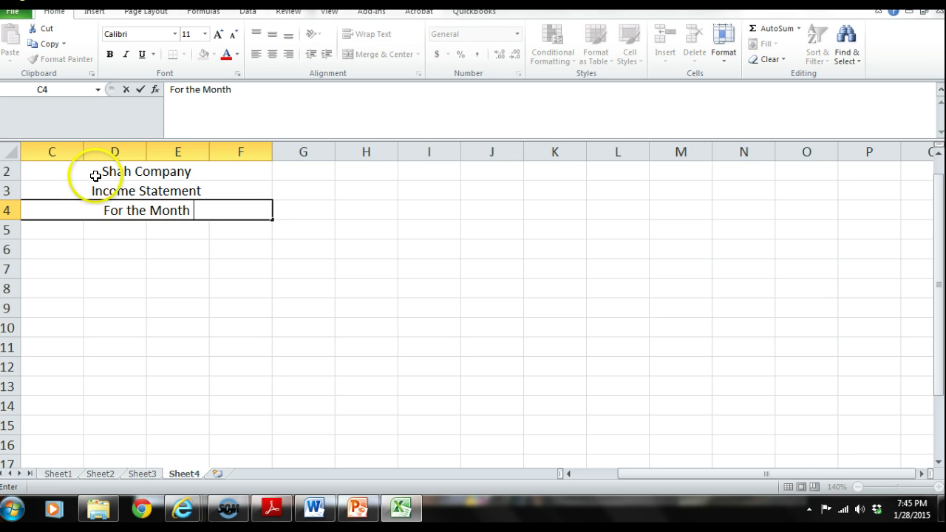
type("Ended Dec 31, 2014")
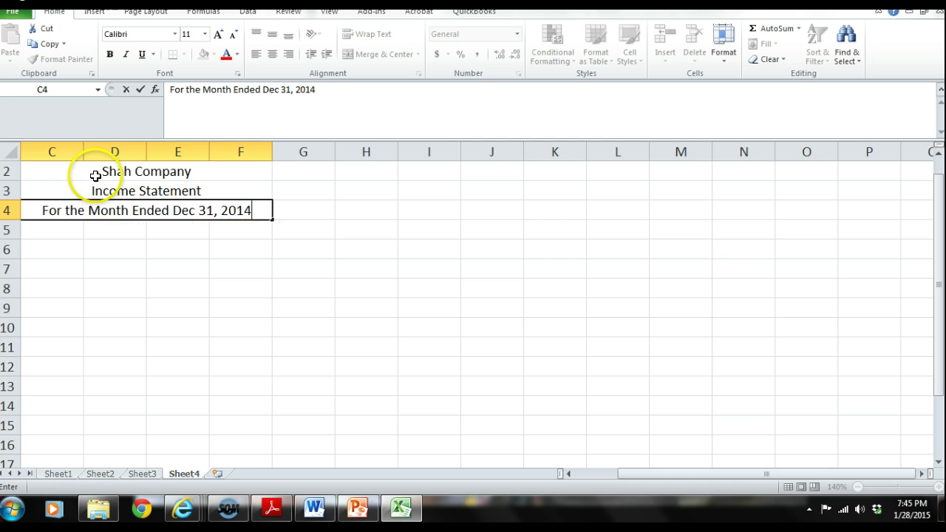
key("Return")
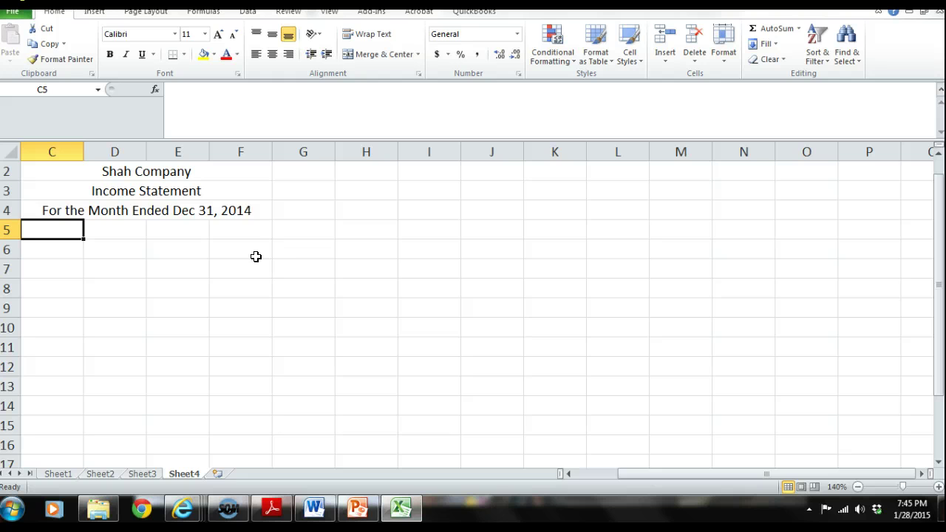
Enter the label "Revenues:" in C6 and an indented "Service Revenues" line beneath it in C7
key("Return")
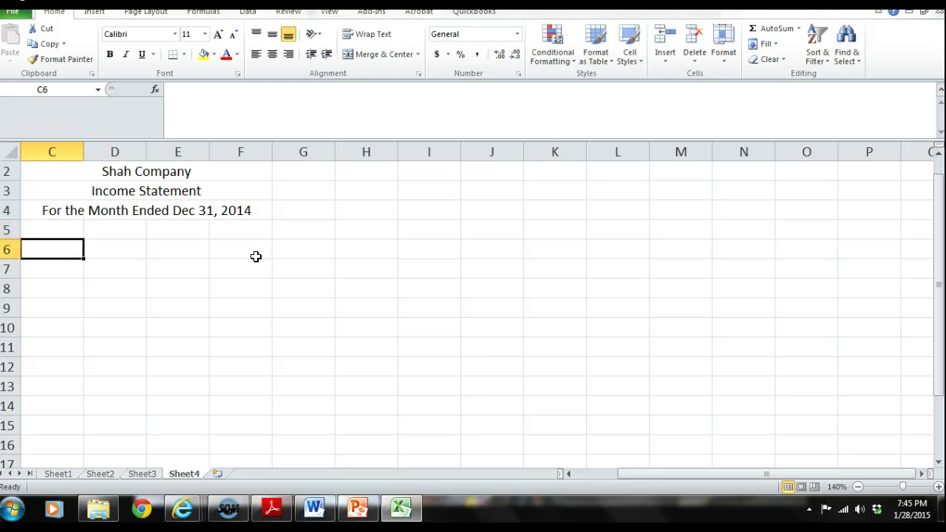
type("Revenues:")
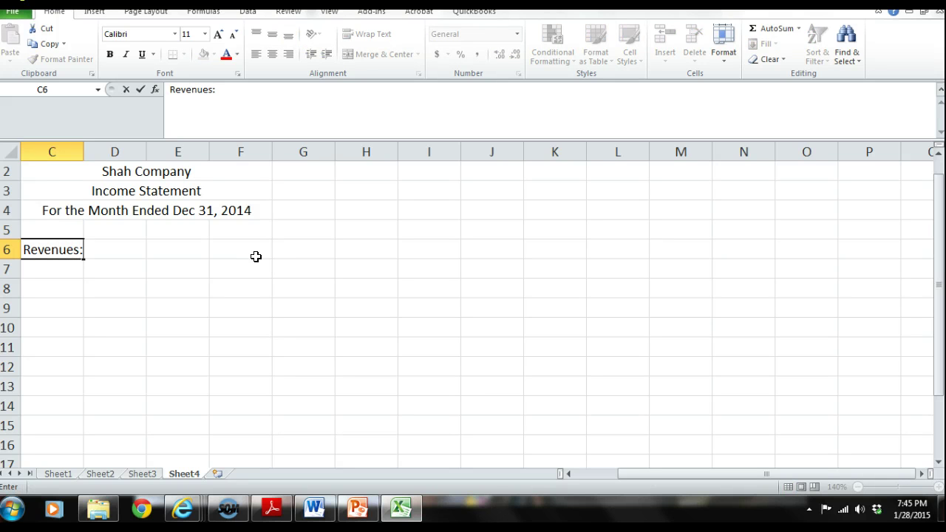
key("Return")
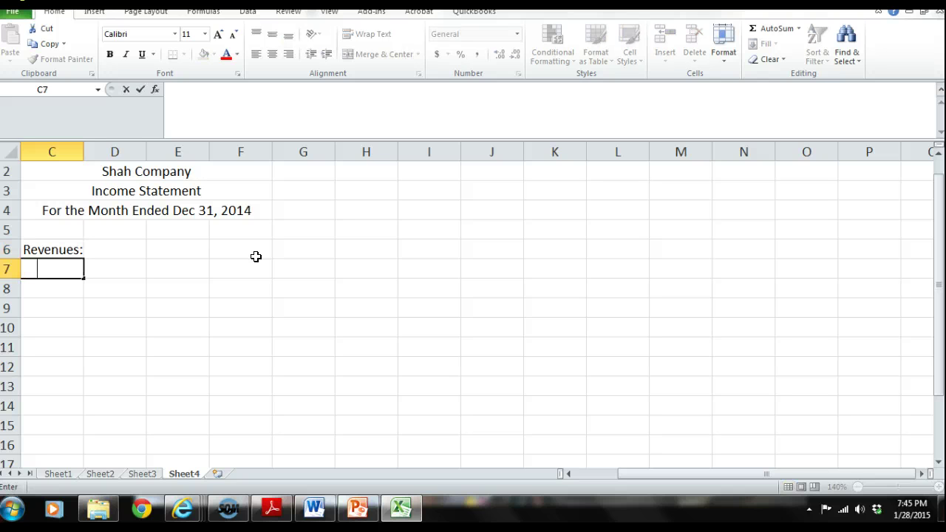
type("Service Re")
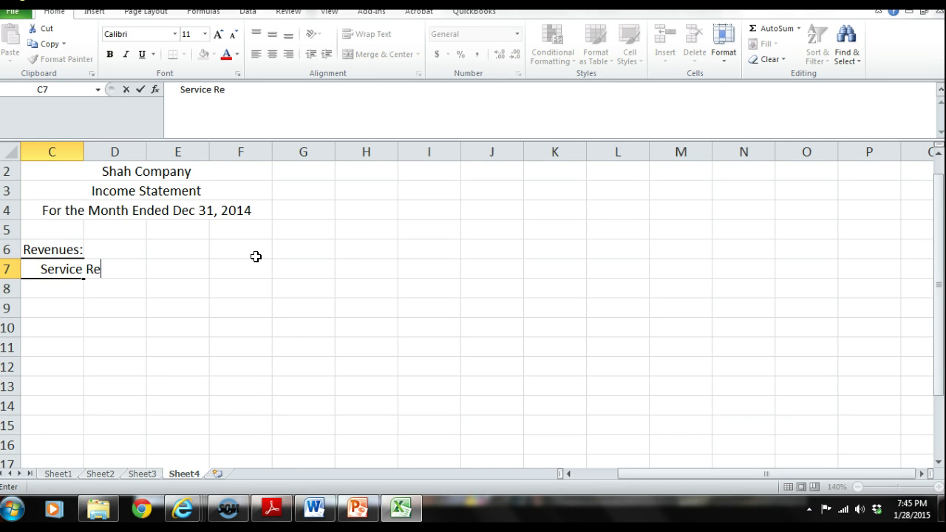
type("venue")
key("Tab")
key("Tab")
key("Tab")
key("Tab")
key("Tab")
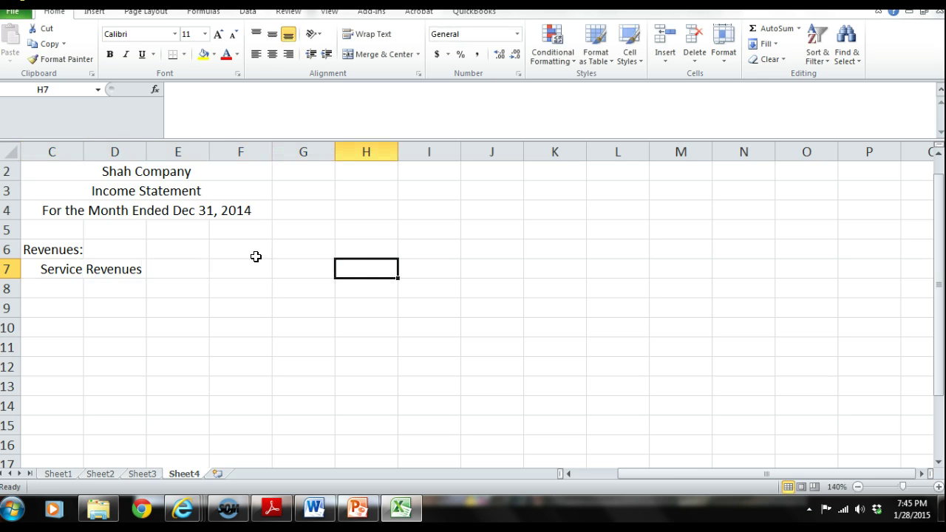
Apply a left border to cells H6:H15 to mark off the amount column
left_click(347, 249)
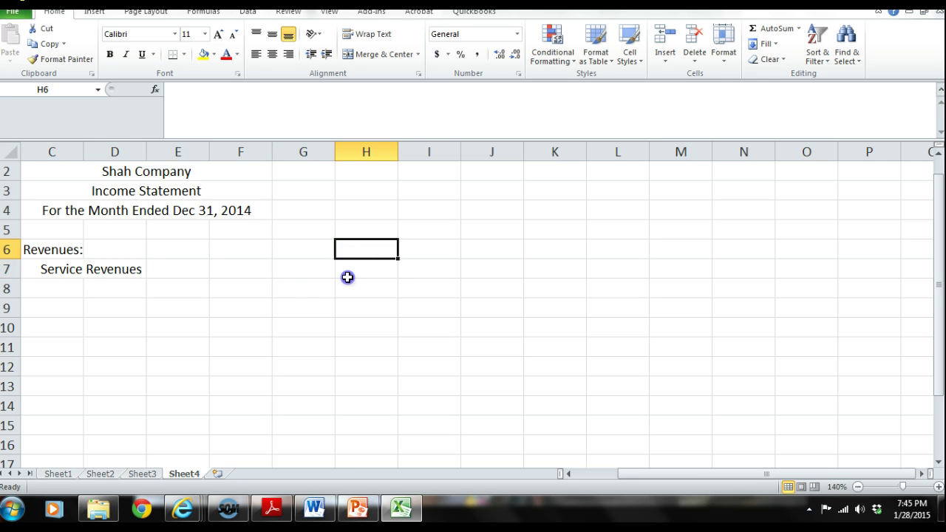
left_click_drag(347, 277, 367, 422)
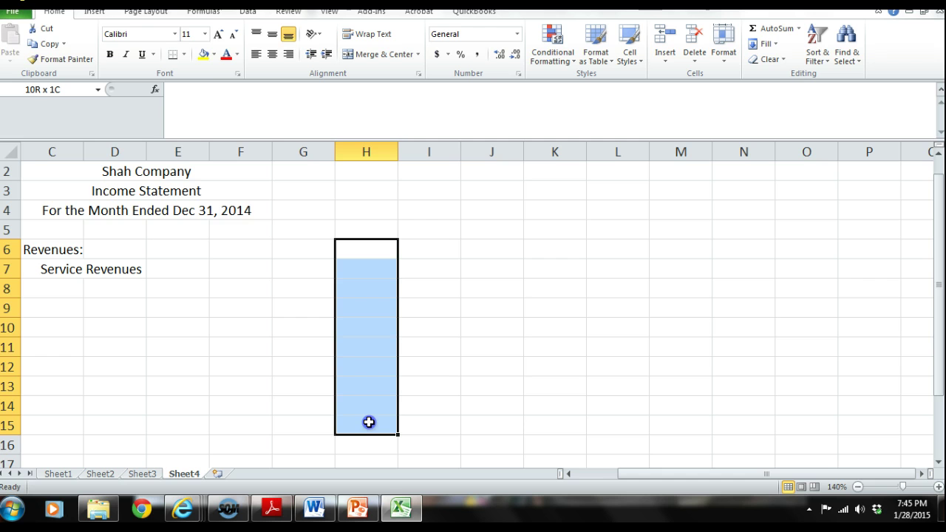
left_click(182, 57)
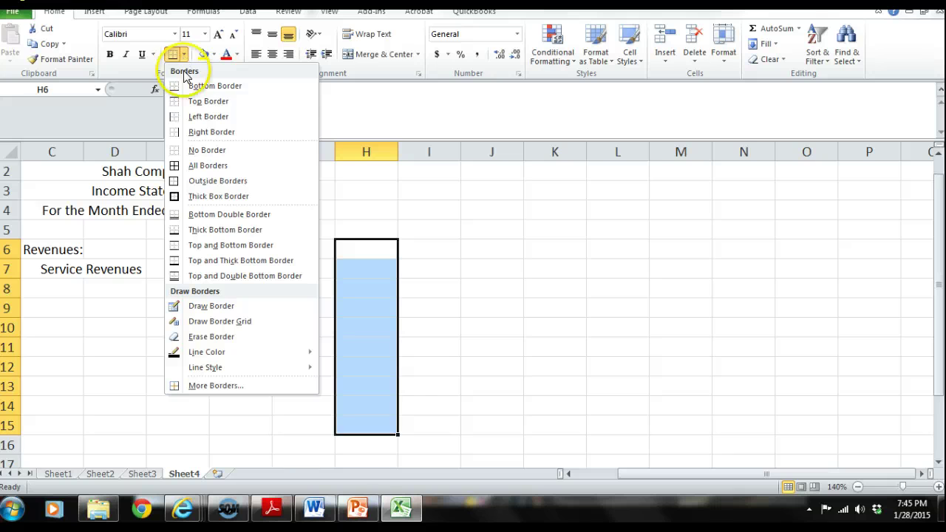
left_click(194, 116)
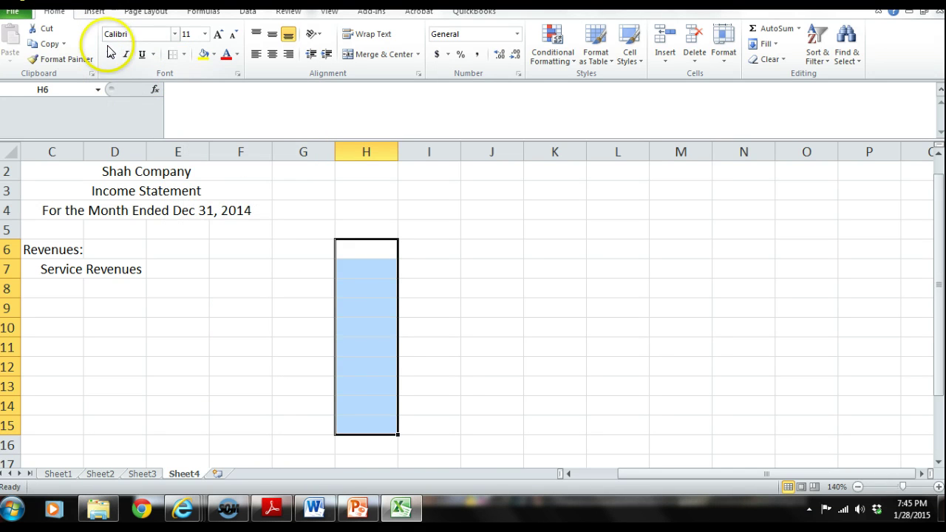
left_click(307, 349)
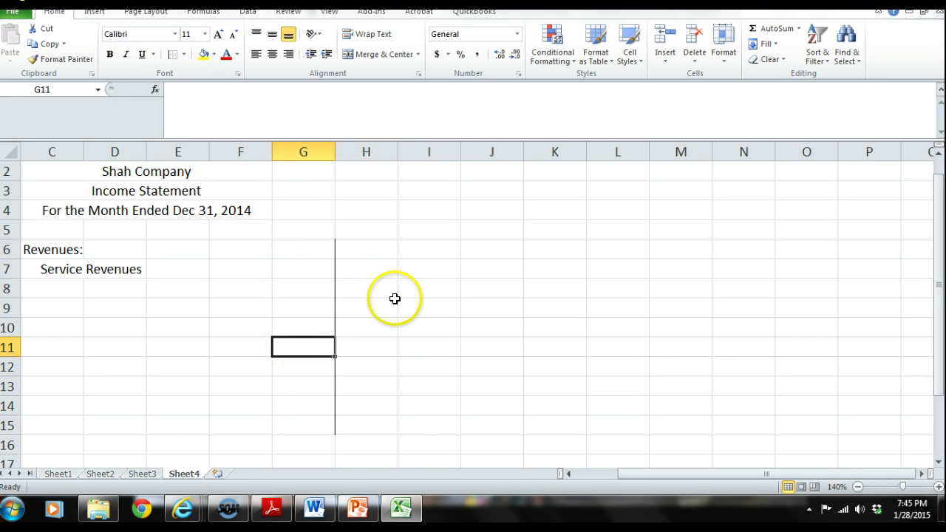
Enter $2600 in H7 as the Service Revenues amount and try to remove its bold formatting
left_click(364, 270)
type("$2600")
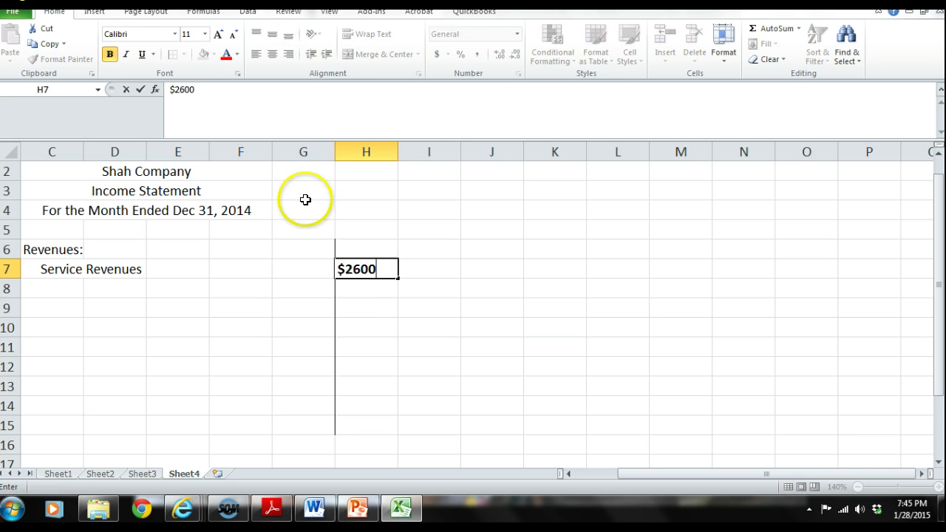
left_click(110, 54)
left_click_drag(385, 269, 337, 269)
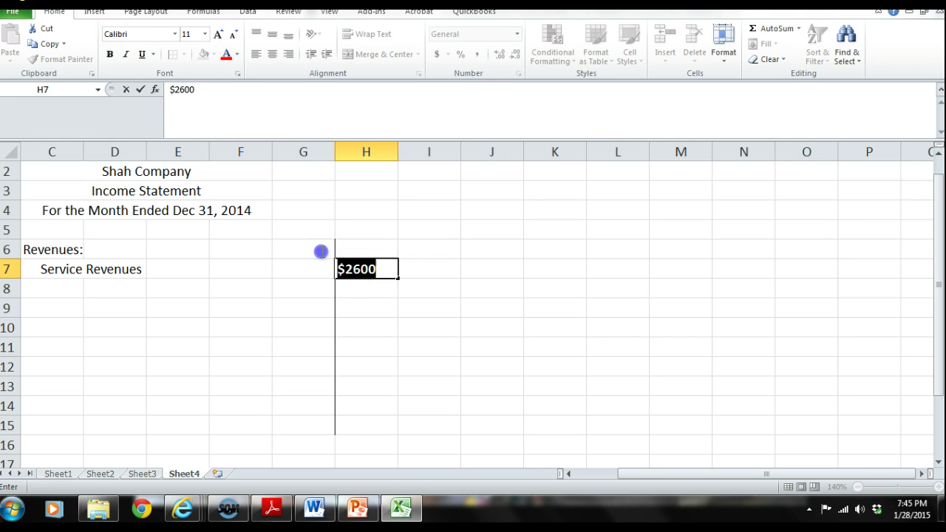
left_click(110, 54)
left_click(108, 54)
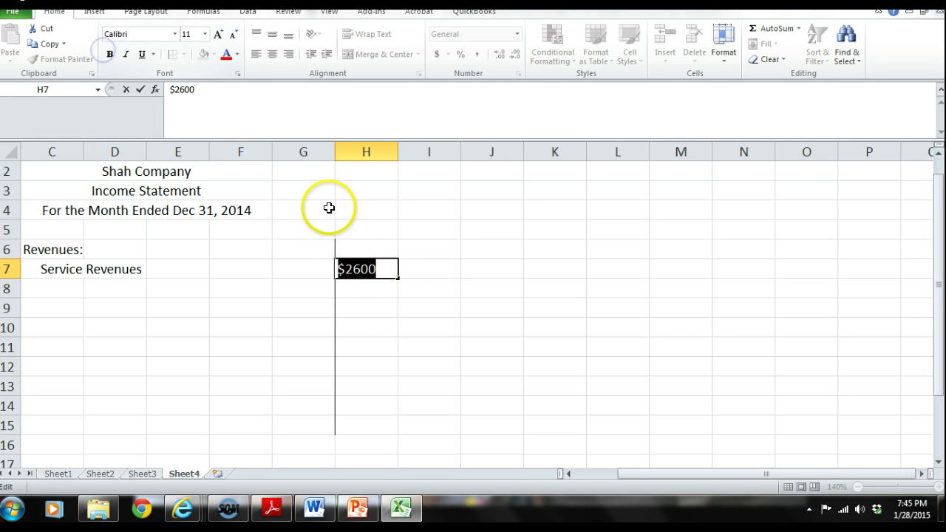
Enter the section label "Expenses:" in C8, directly below Service Revenues
left_click(34, 308)
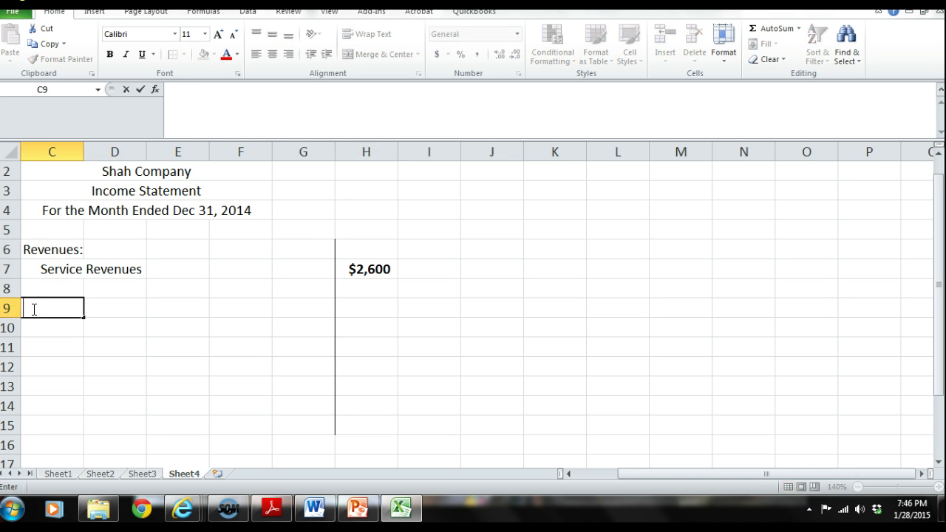
key("Up")
left_click(35, 299)
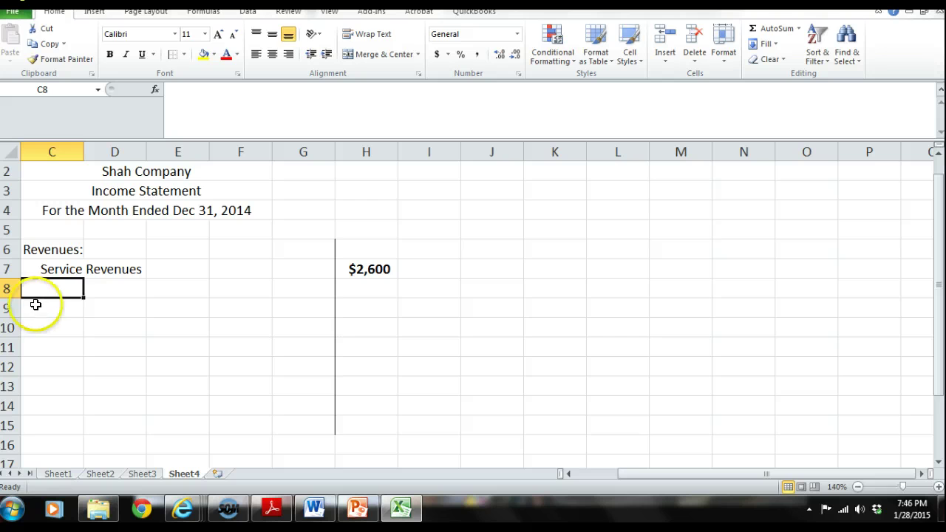
type("Expenses:")
key("Return")
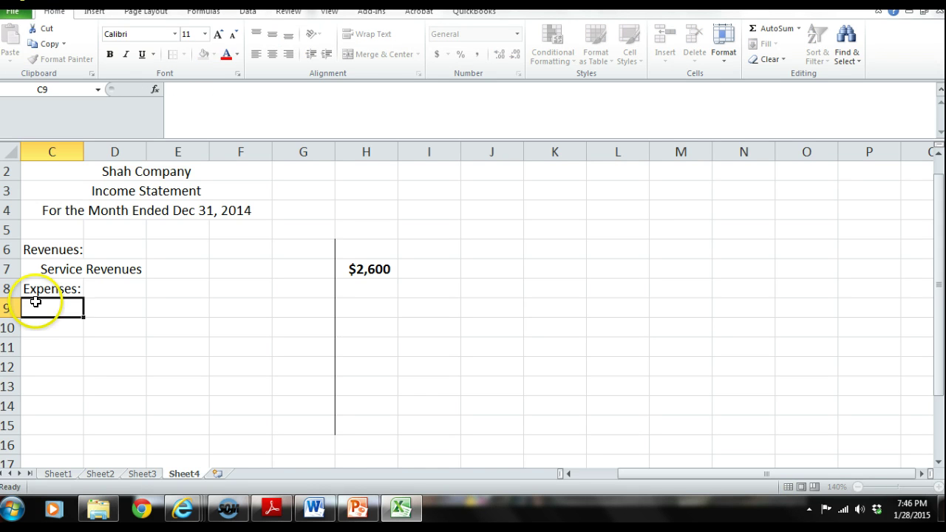
Add an indented "Rent expense" line in C9 with an amount of $400 in G9
type("R")
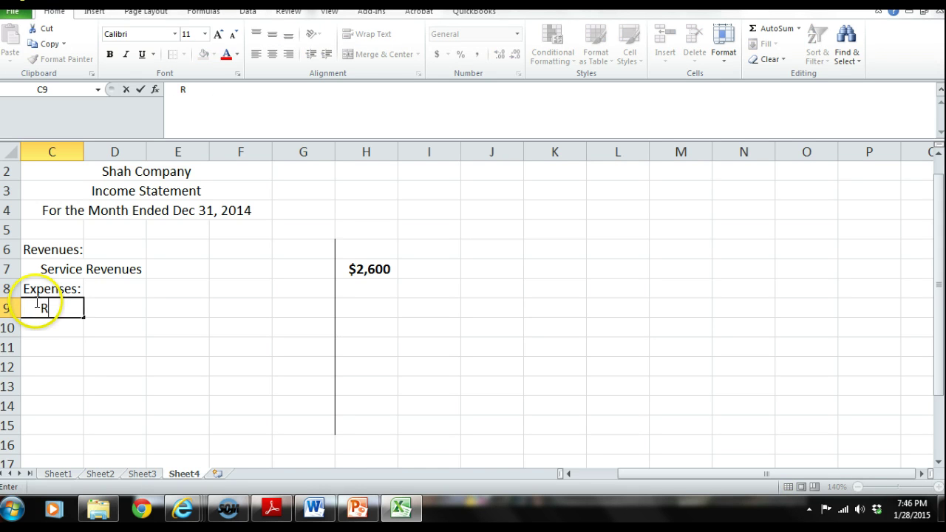
type("ent expense")
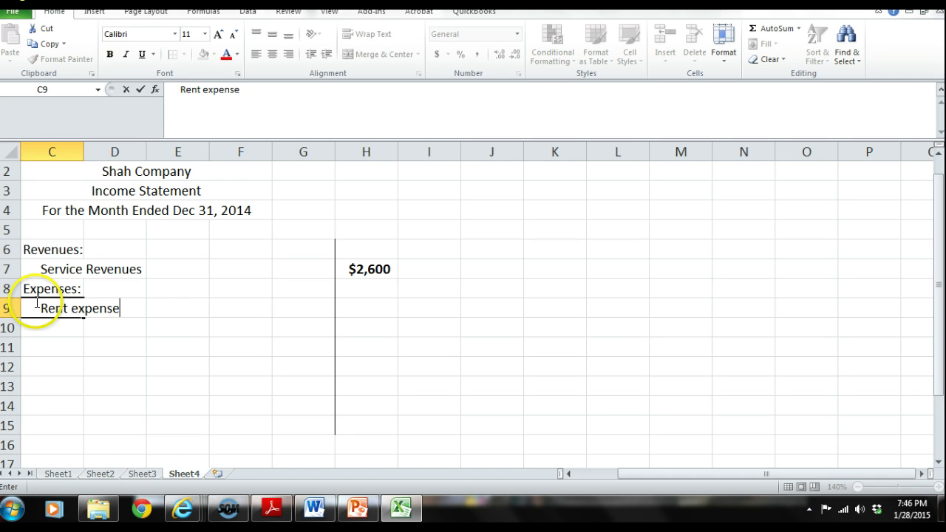
key("Tab")
key("Tab")
key("Tab")
key("Tab")
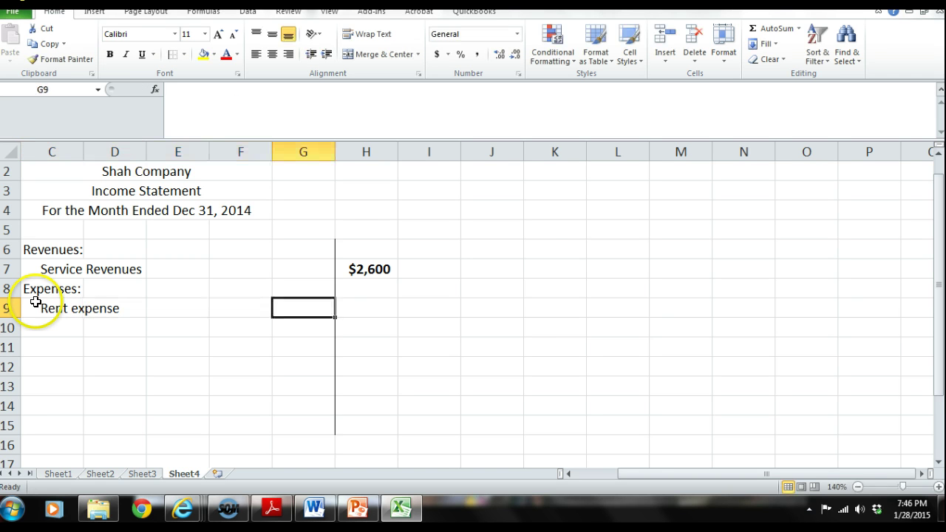
type("$0")
type("400")
key("Return")
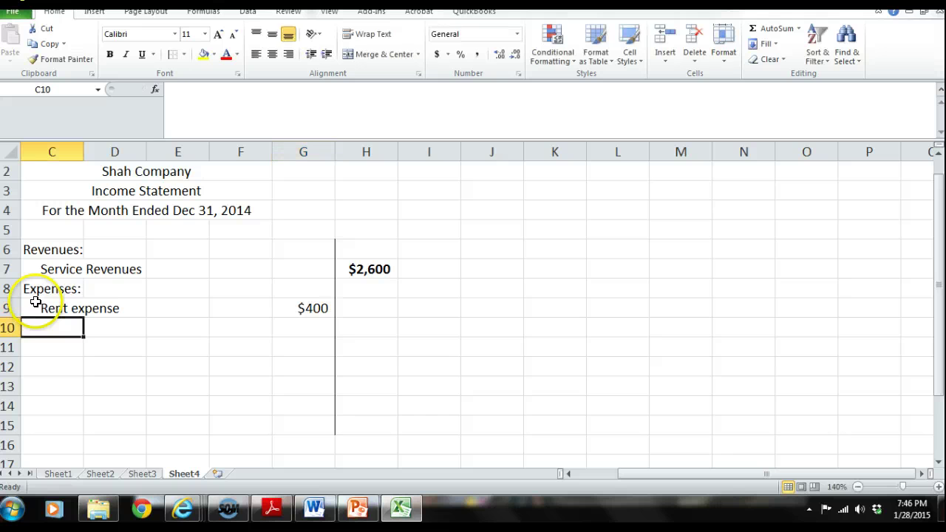
Add a "Wages expense" line in C10 with an amount of 900 in G10
type("Wages")
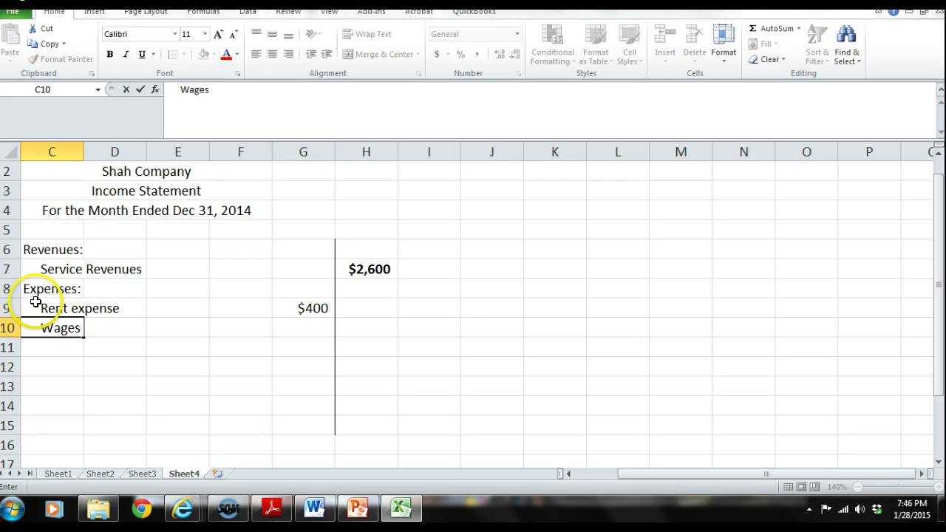
type(" expense")
key("Tab")
key("Tab")
key("Tab")
key("Tab")
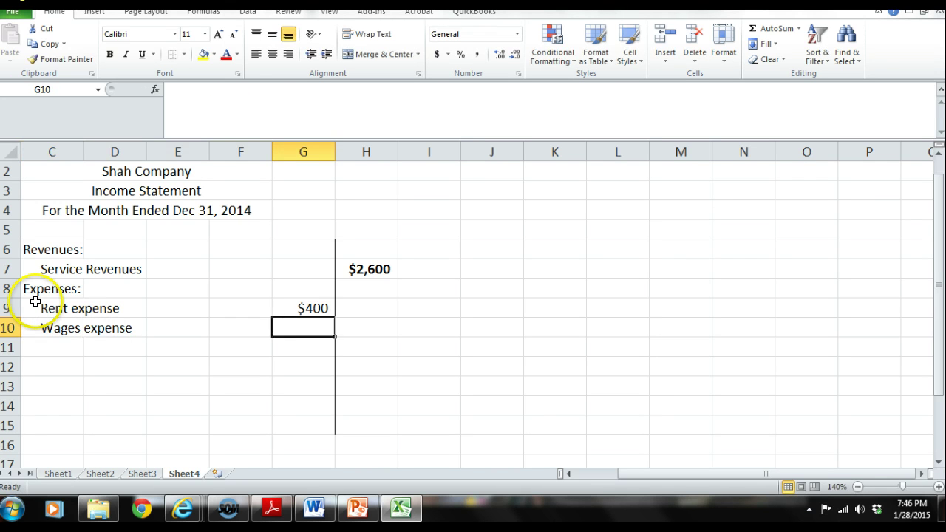
type("900")
key("Return")
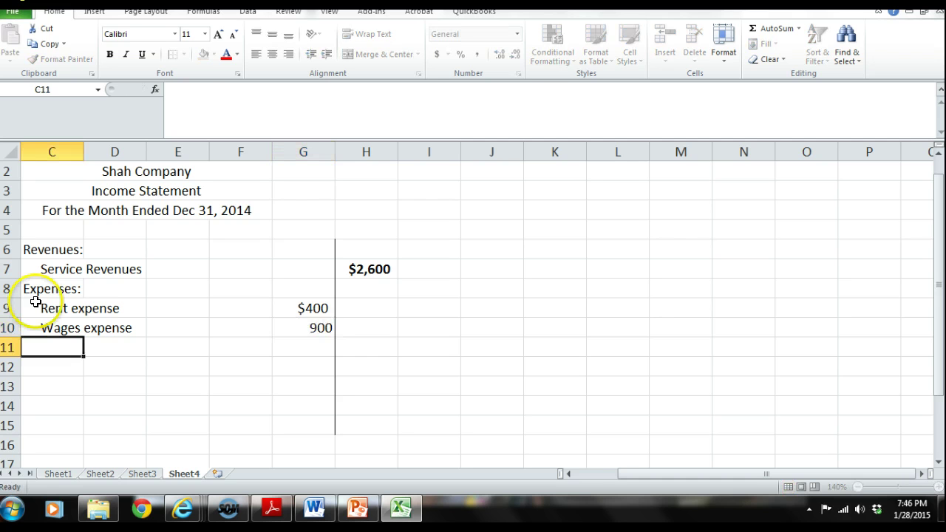
Add a "Utilities expense" line in C11 with an amount of 200 in G11
type("Util")
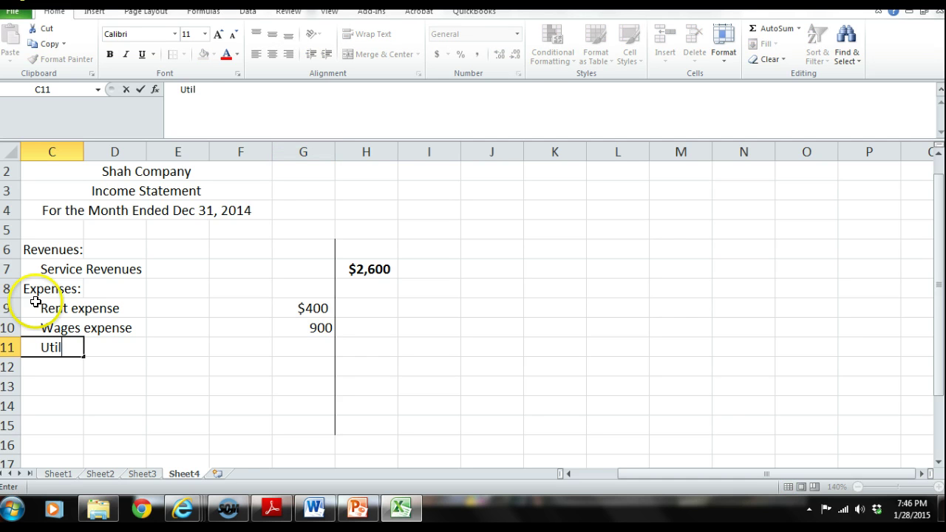
type("ities expense")
key("Tab")
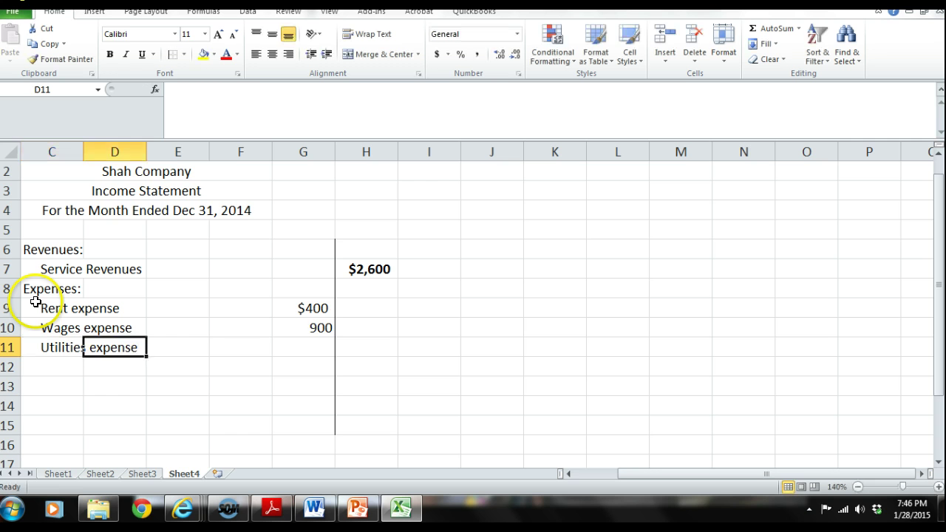
key("Tab")
key("Tab")
key("Tab")
type("2090")
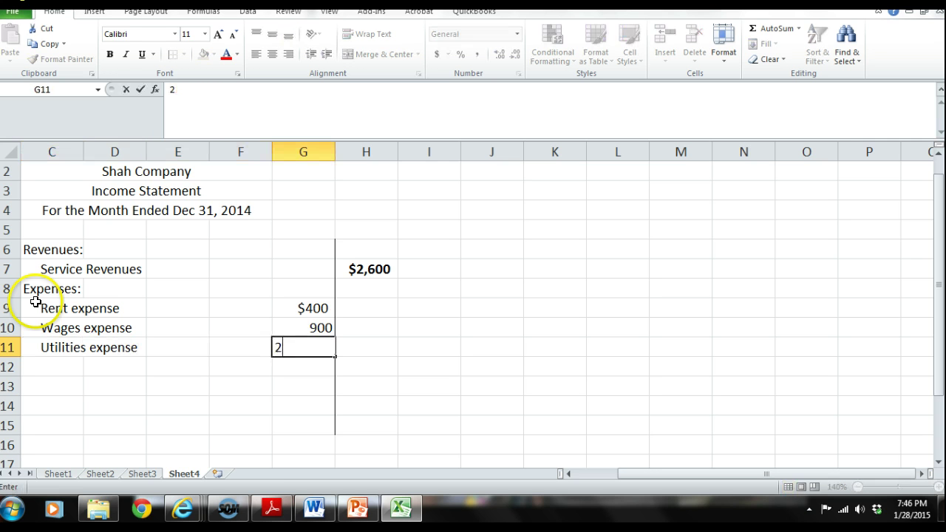
key("BackSpace")
key("BackSpace")
type("0")
key("Return")
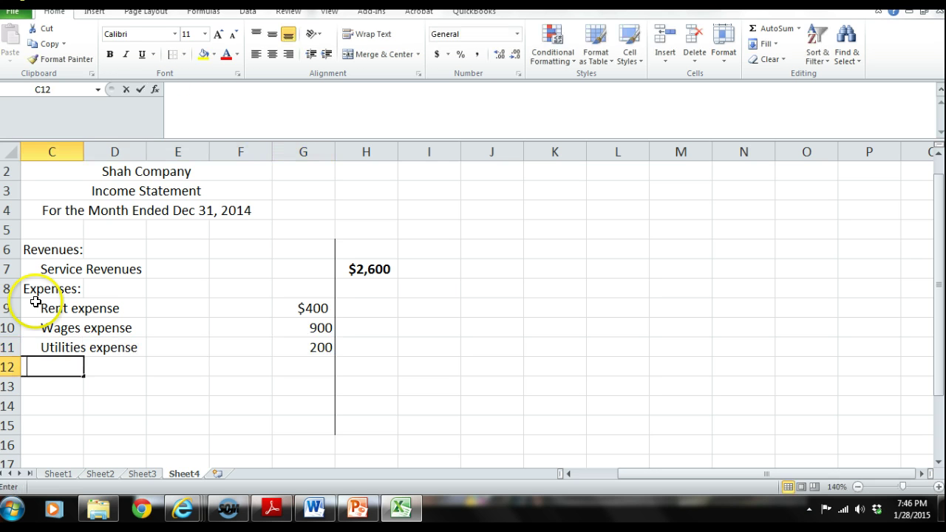
Add a "Telephone expense" line in C12 with an amount of 50 in G12
type("Telephon")
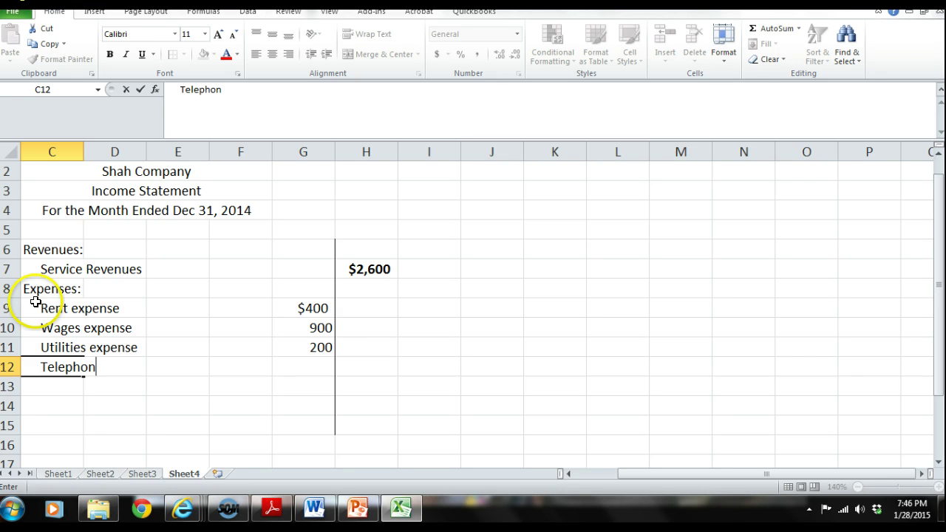
type("e expense")
key("Tab")
key("Tab")
key("Tab")
key("Tab")
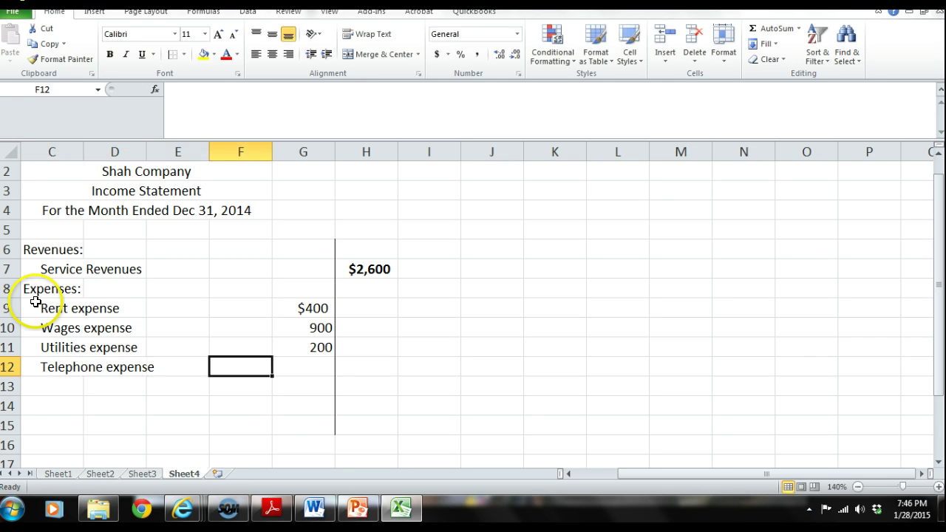
type("50")
key("Return")
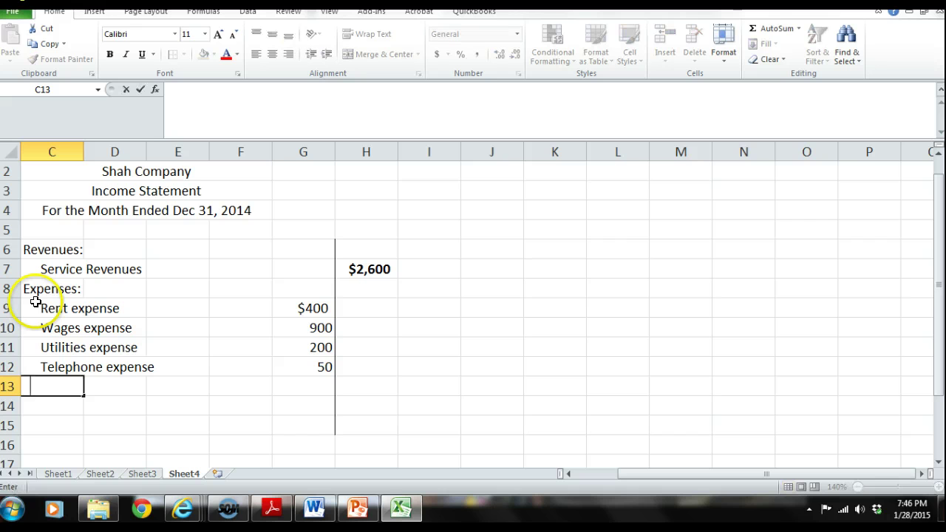
Enter the label "Total expenses" in C13 and give the telephone amount in G12 an underline and a bottom border
type("Total expenses")
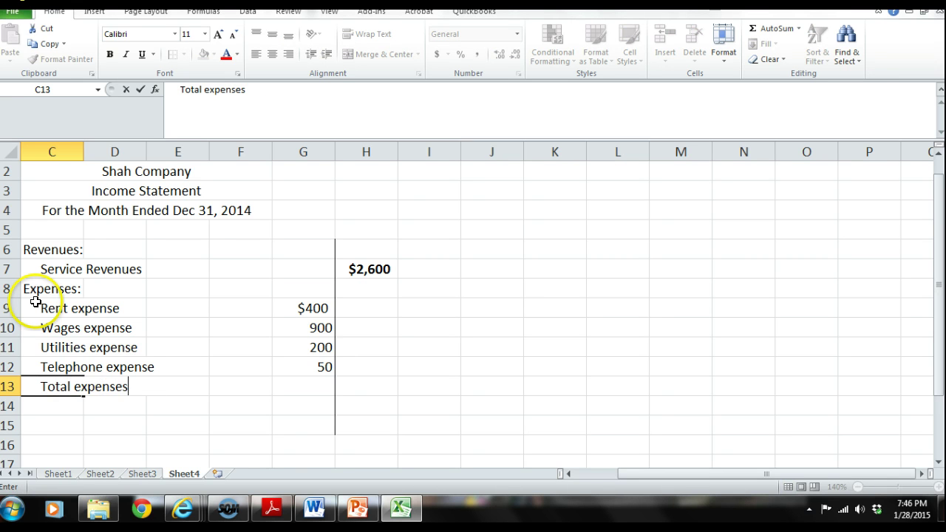
left_click(323, 367)
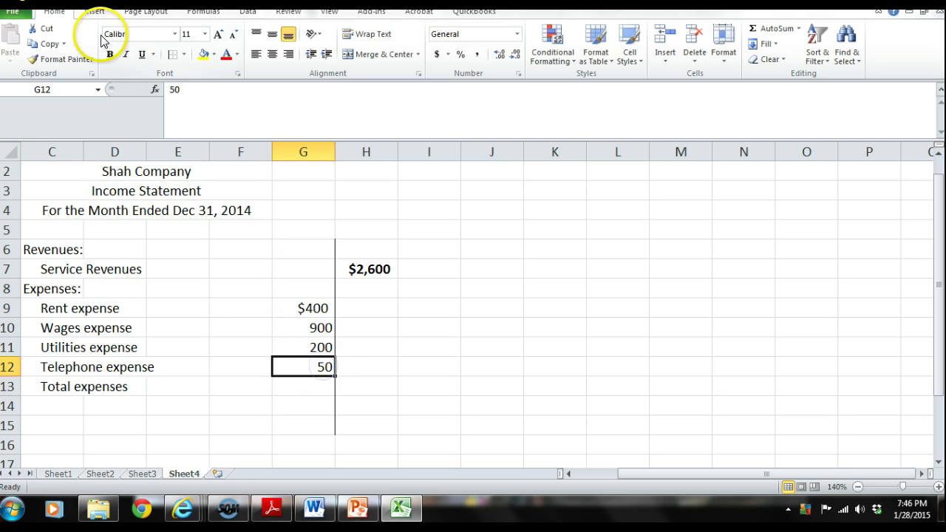
left_click(142, 54)
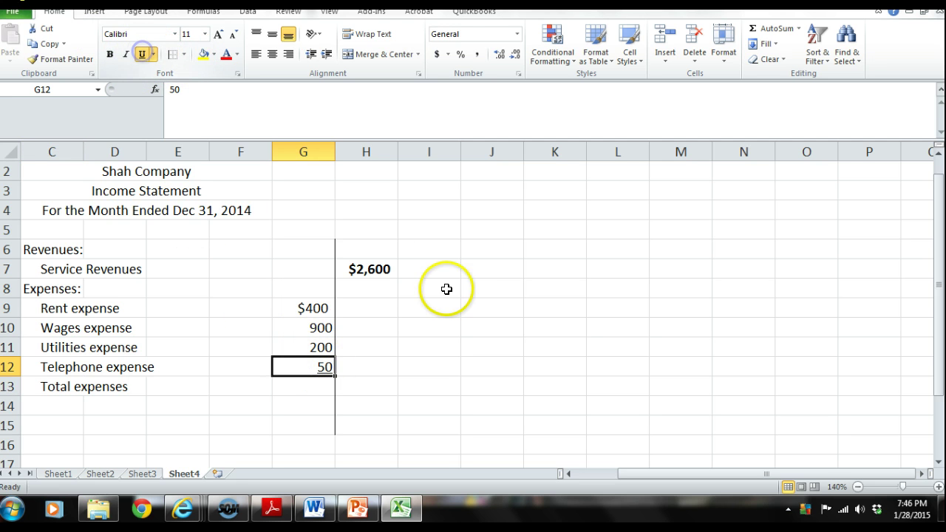
left_click(184, 54)
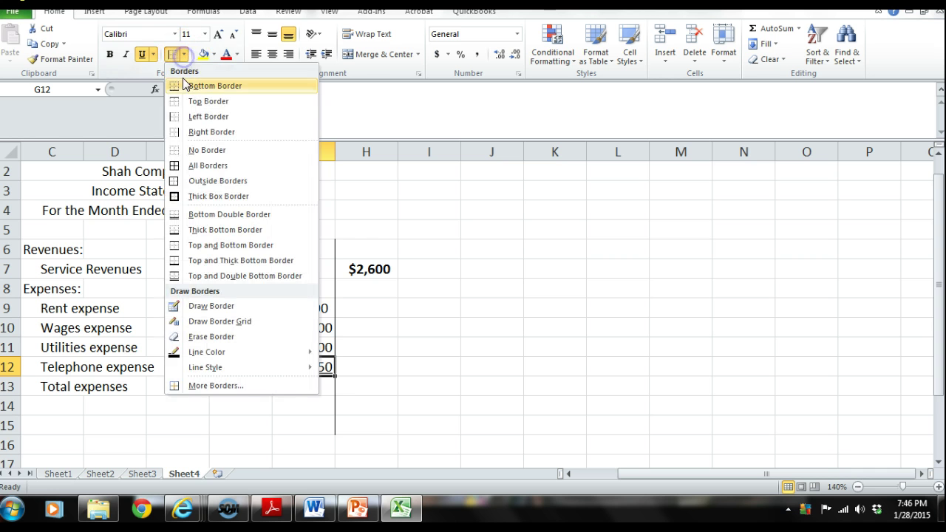
left_click(207, 86)
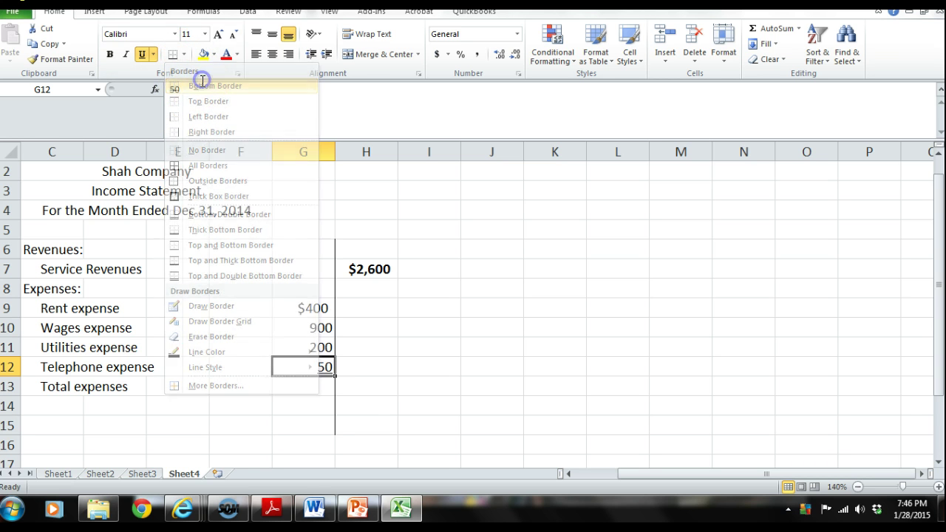
Sum the expense amounts G9:G12 with AutoSum in cell H12
left_click(358, 367)
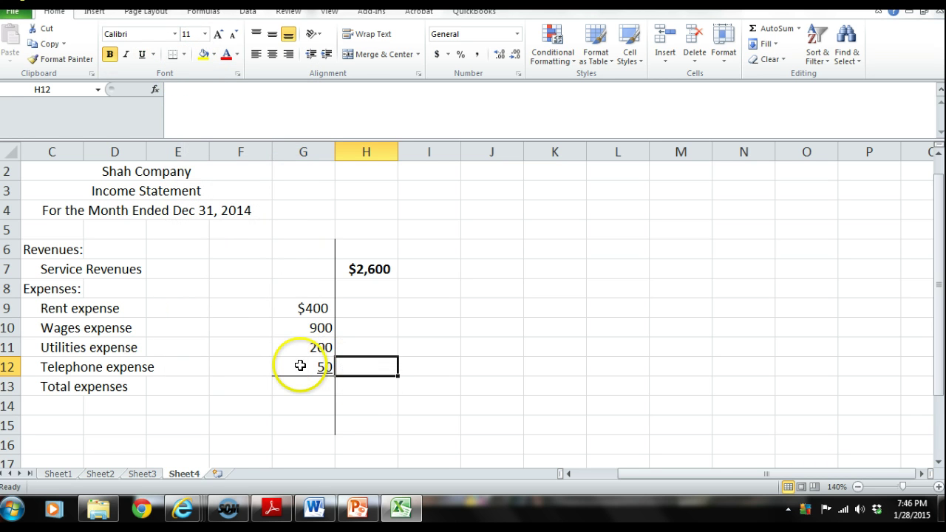
left_click(372, 371)
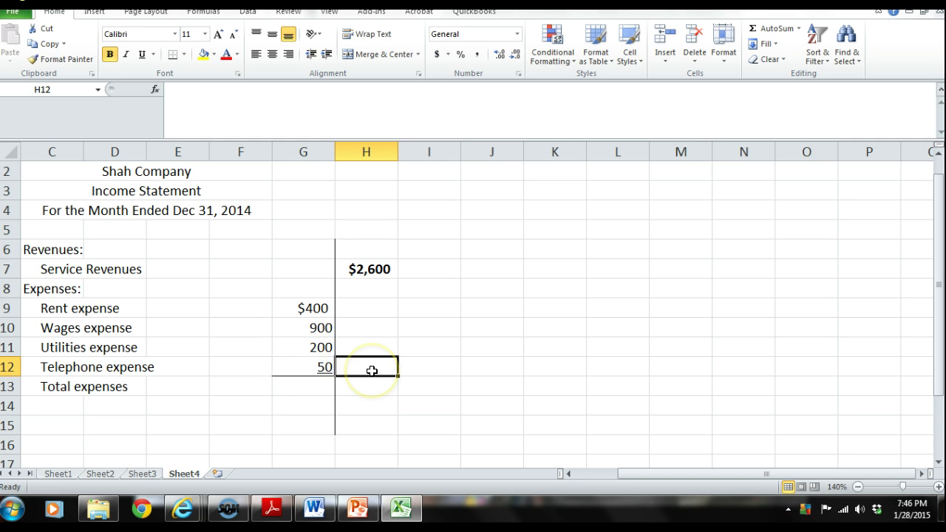
left_click(785, 31)
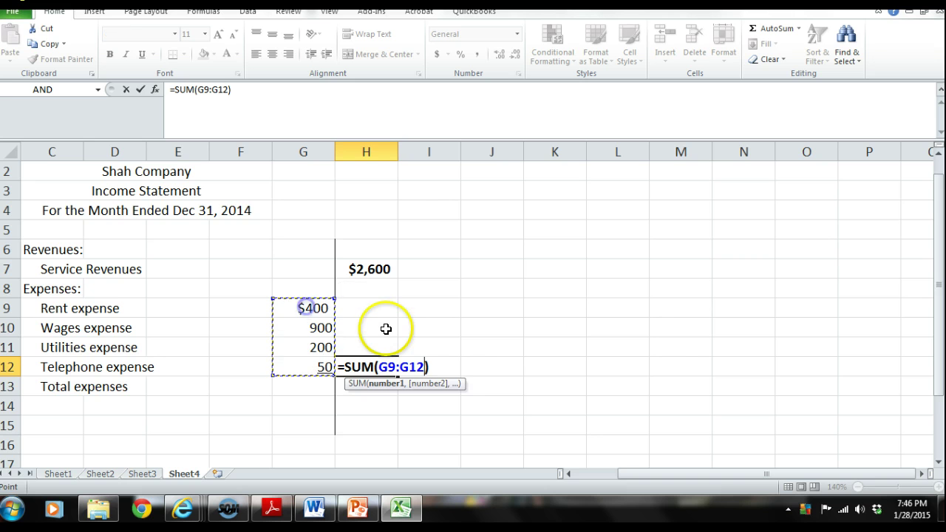
key("Return")
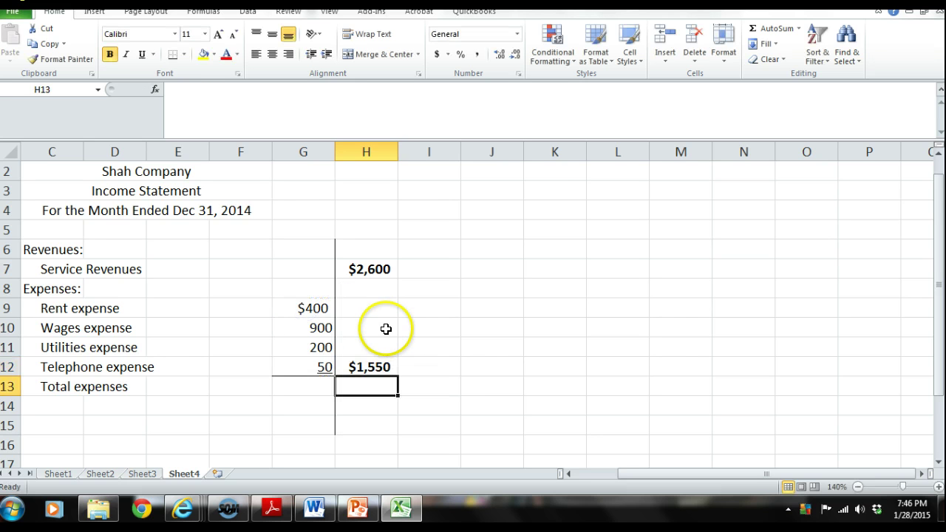
Move the expense total from H12 to H13, level with its label, and give it a bottom border
left_click(369, 365)
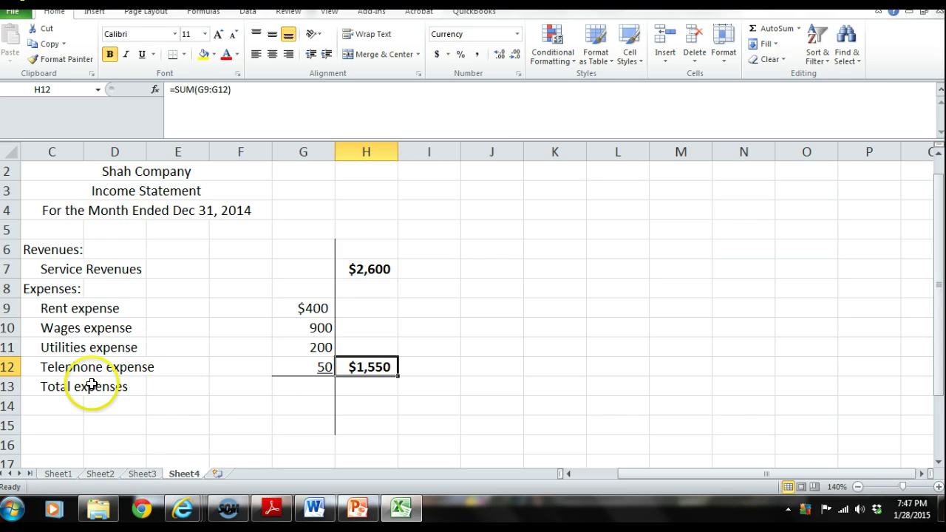
right_click(367, 367)
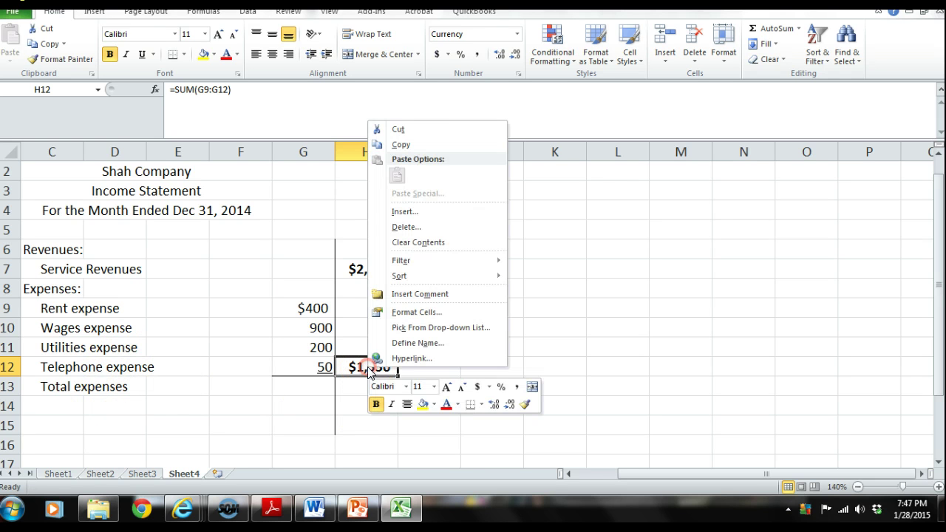
left_click(432, 143)
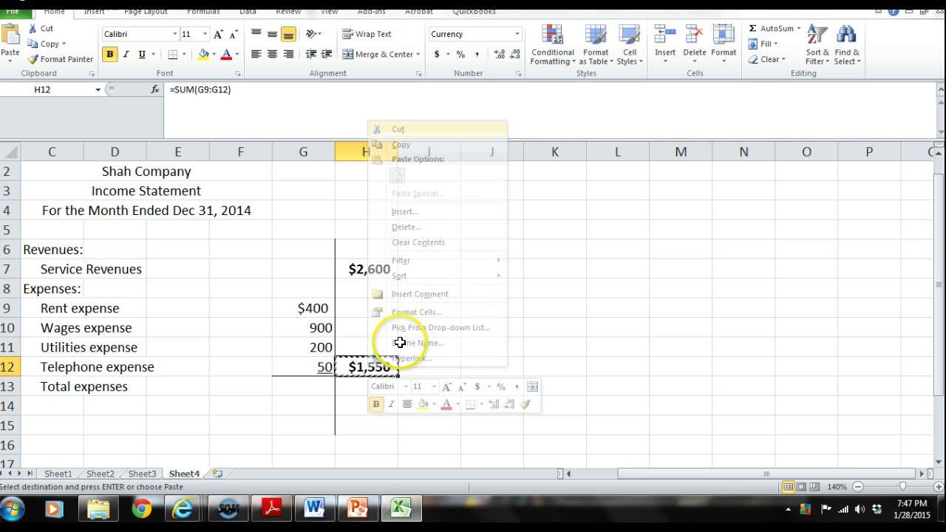
left_click(351, 386)
key("Return")
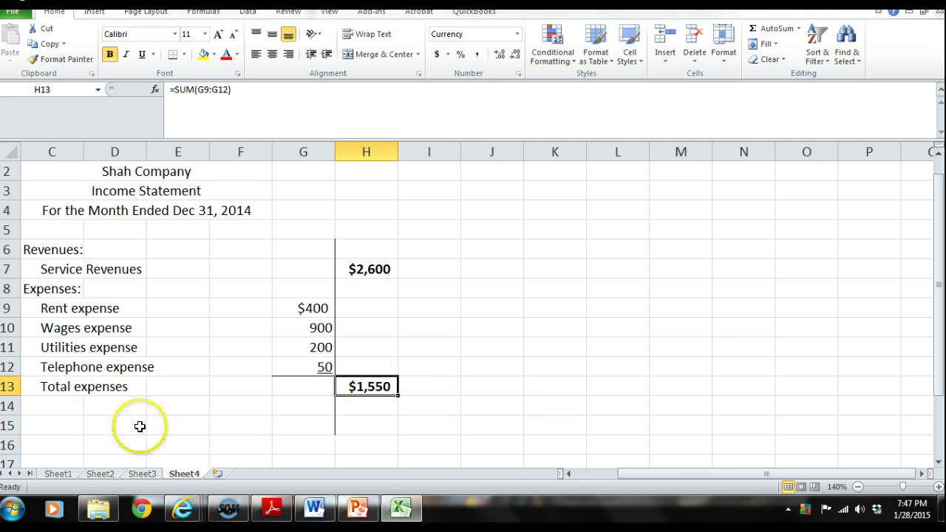
Enter the label "Net Income" in C15 and calculate it in H15 with the formula =H7-H13
left_click(40, 423)
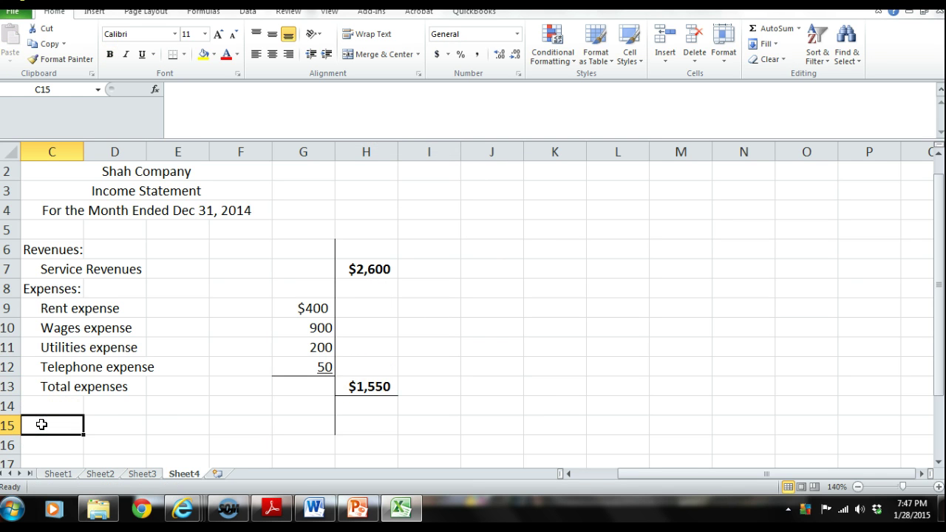
type("Net Income")
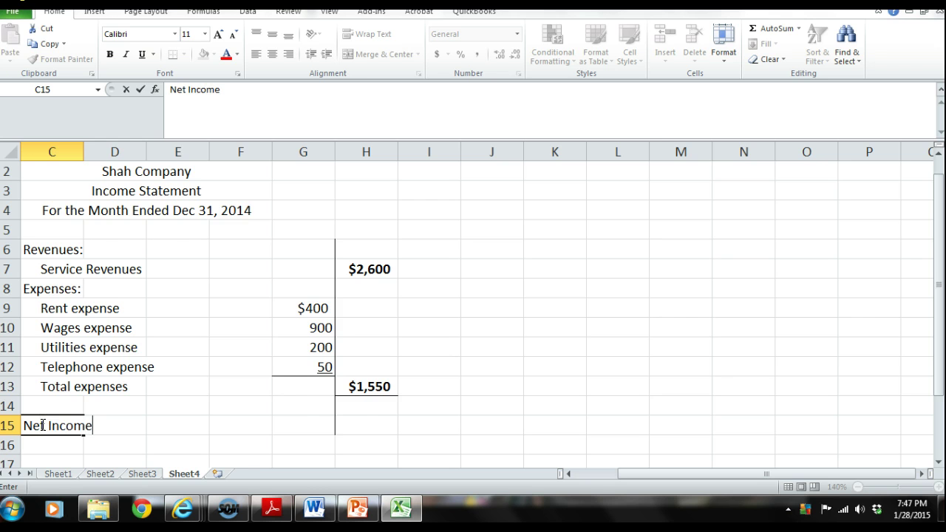
left_click(373, 426)
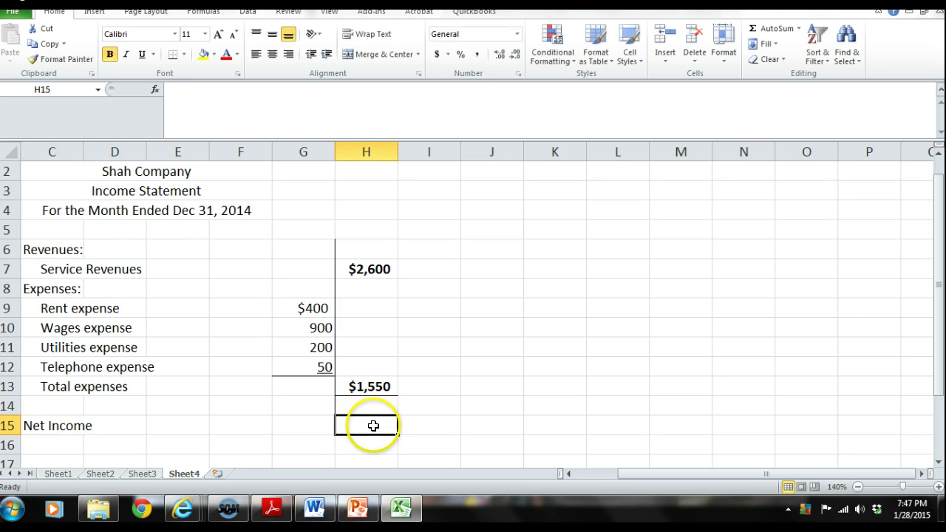
type("=")
left_click(363, 268)
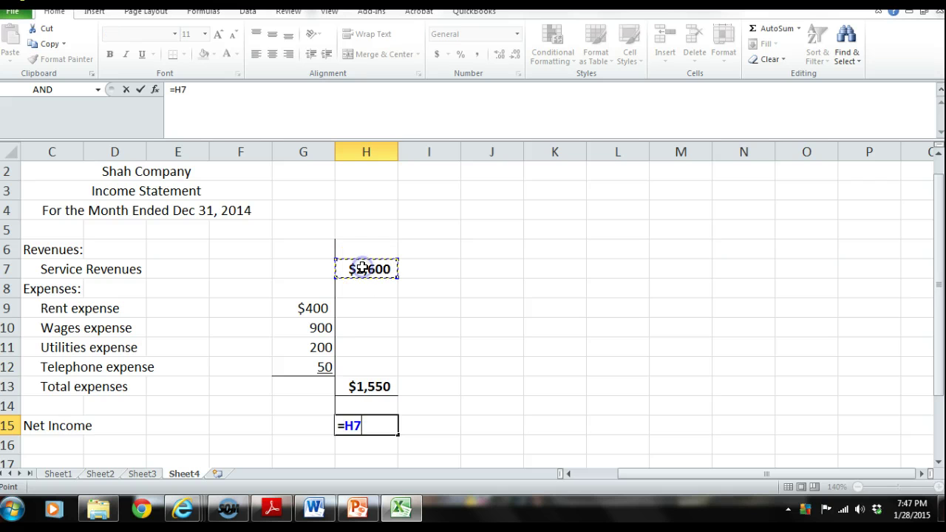
type("-")
left_click(367, 386)
key("Return")
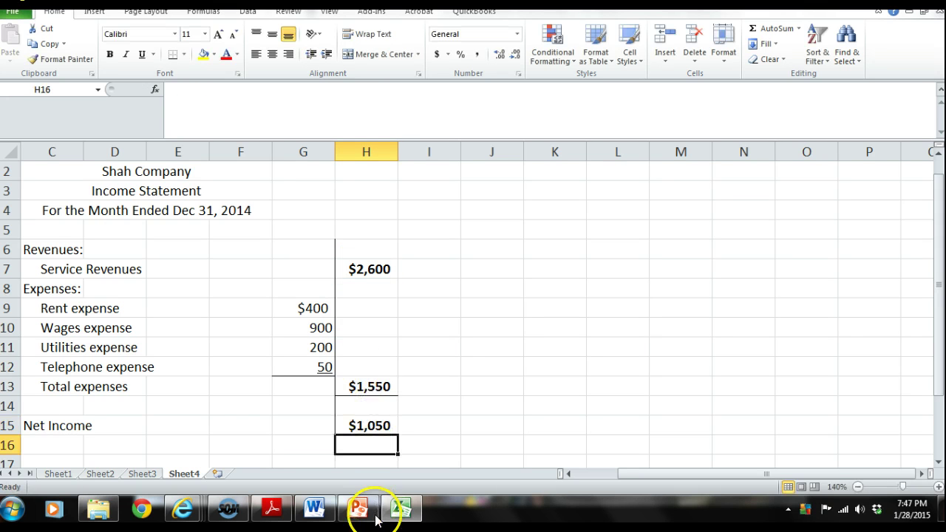
left_click(353, 415)
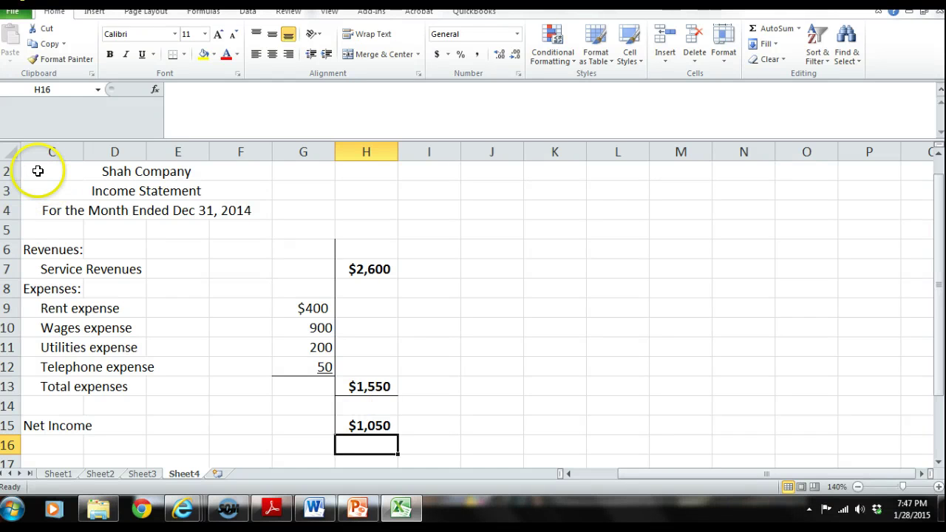
Copy the income statement heading in C2:G4 to the area starting at K2
left_click_drag(35, 171, 303, 209)
key("ctrl+c")
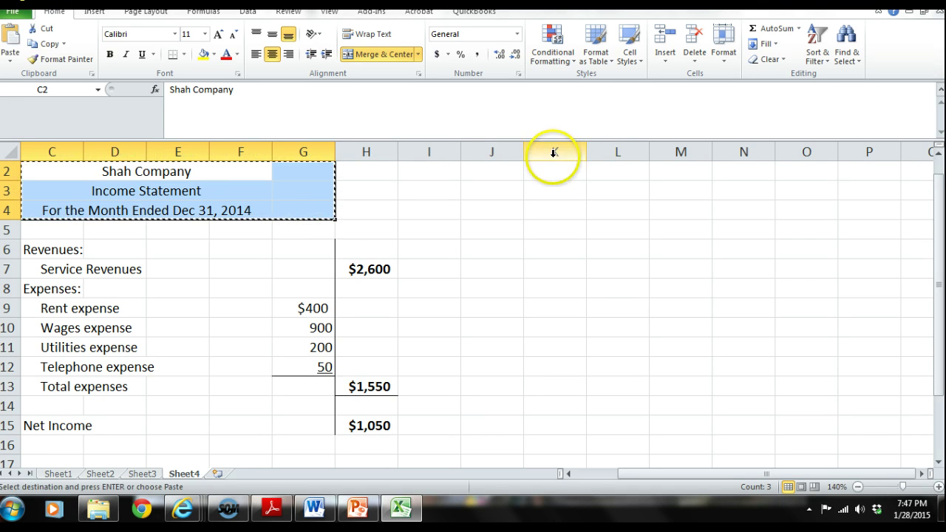
left_click_drag(553, 169, 734, 204)
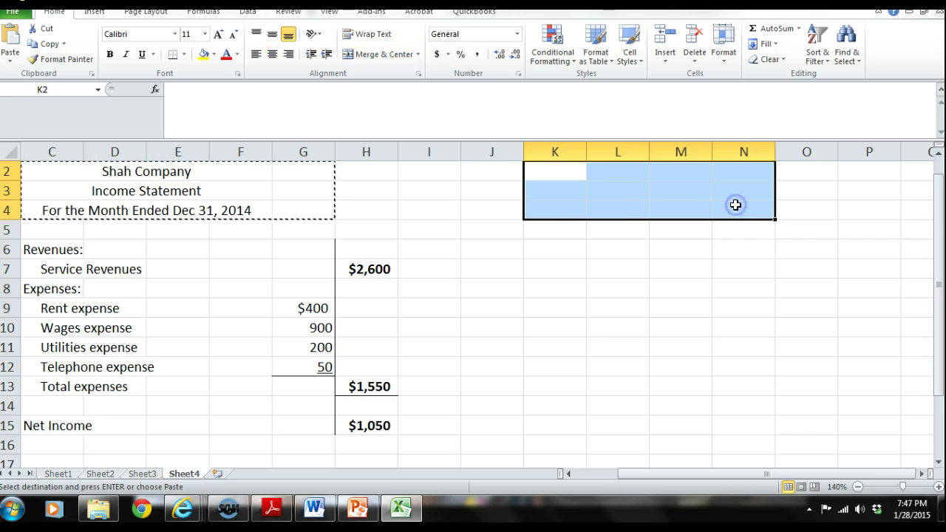
key("ctrl+v")
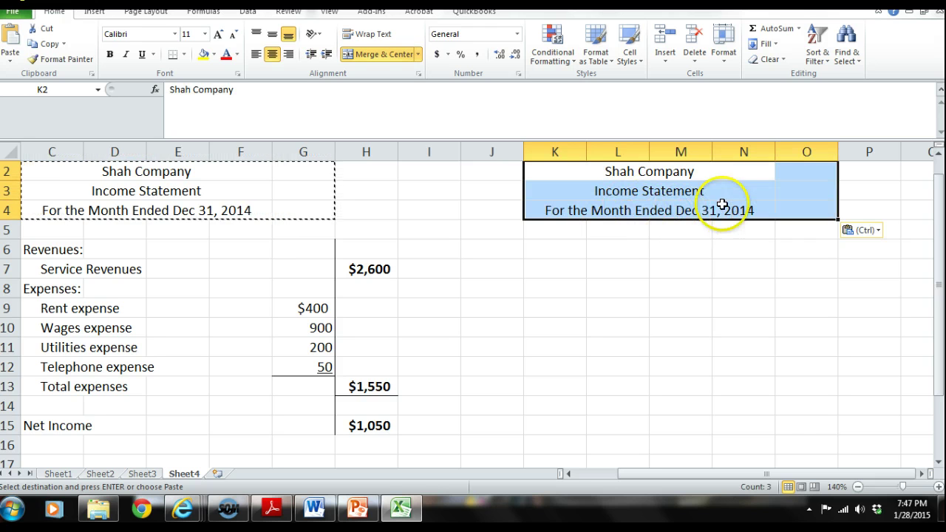
Retitle the copied heading in K3 as "Statement of Owners Equity"
left_click(615, 191)
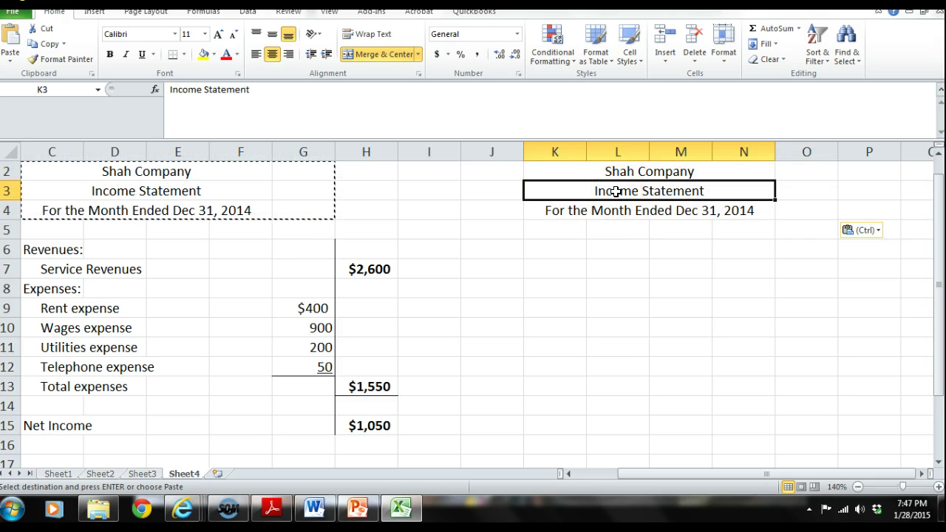
type("St")
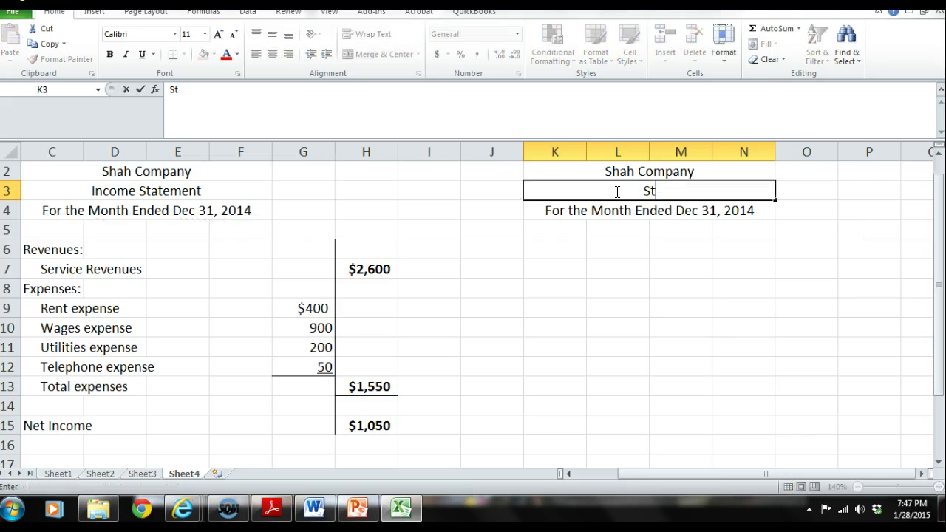
type("atement of Owners Equity")
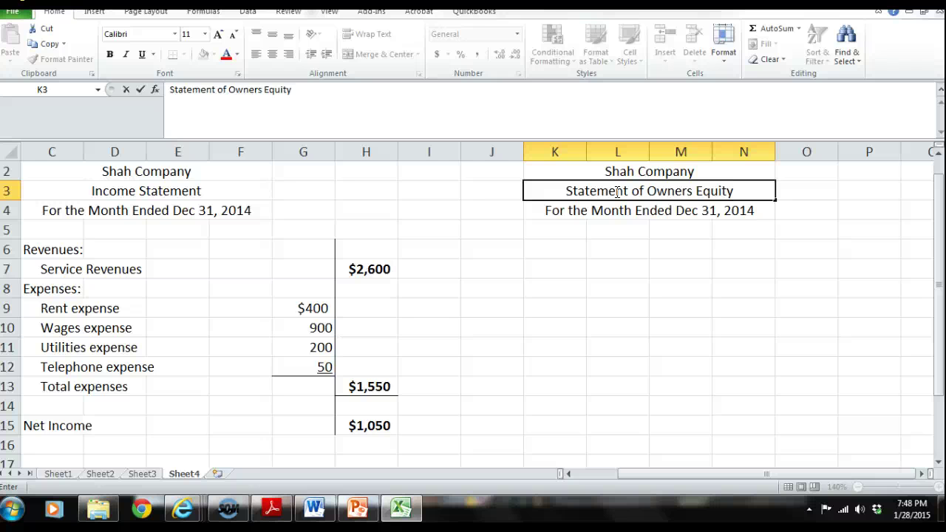
Label the opening balance in K6 with the owner's name followed by ", capital Nove 30, 2014"
left_click(543, 251)
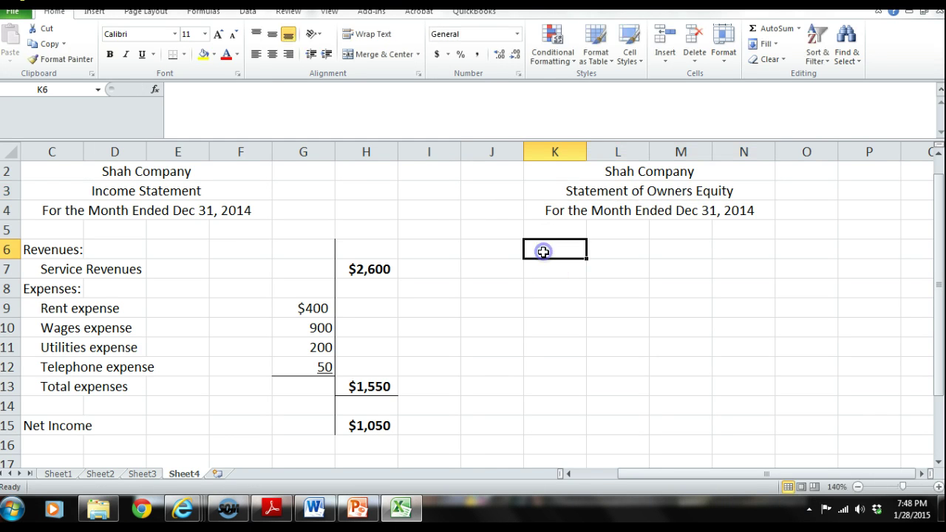
type("A. S")
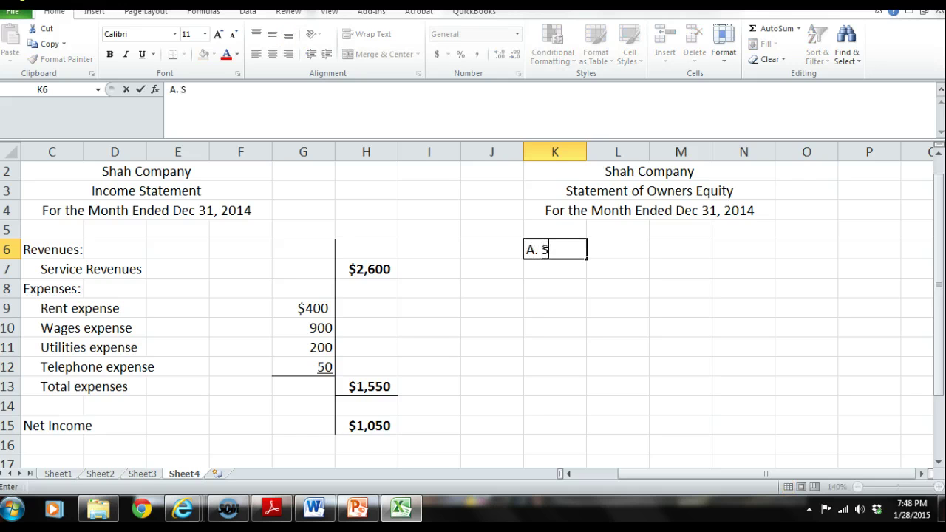
type("hah, capital ")
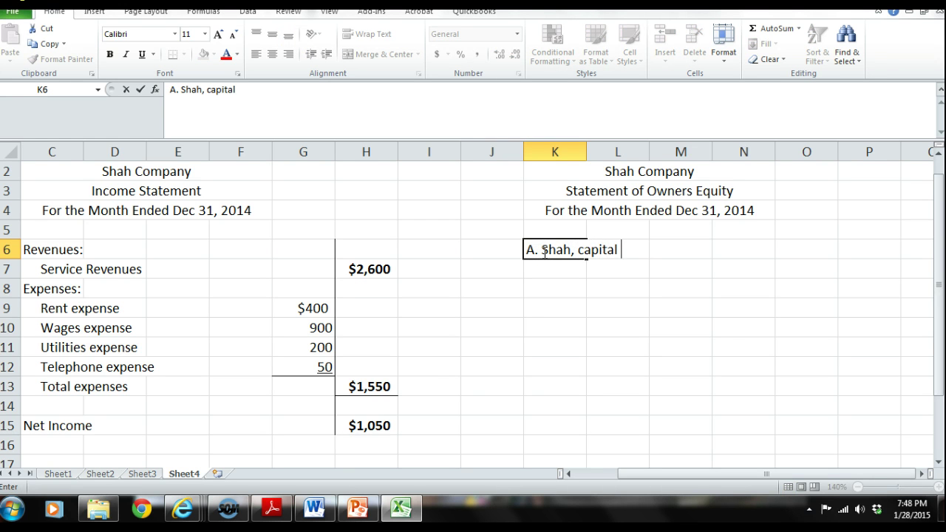
type("Nove 30, 2014")
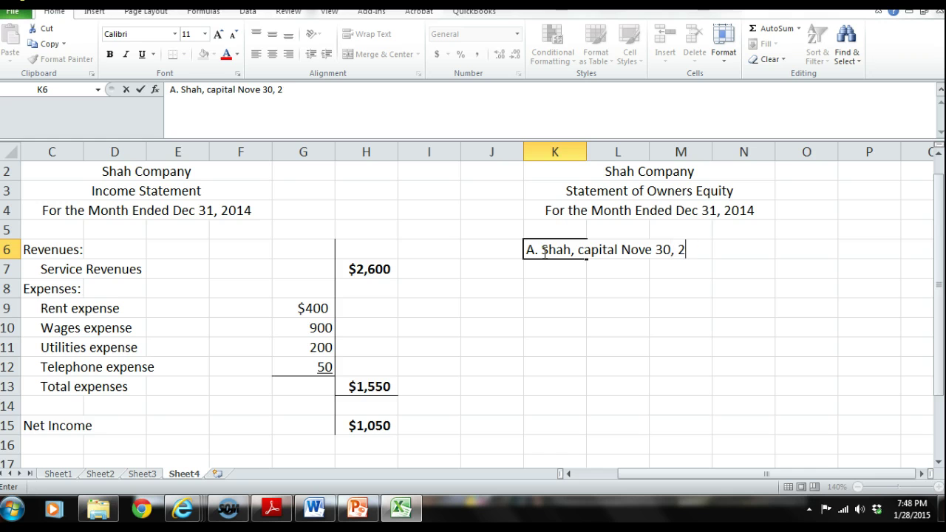
Enter the opening capital amount $8600 in cell O6 in bold
key("Right")
key("Right")
key("Right")
key("Right")
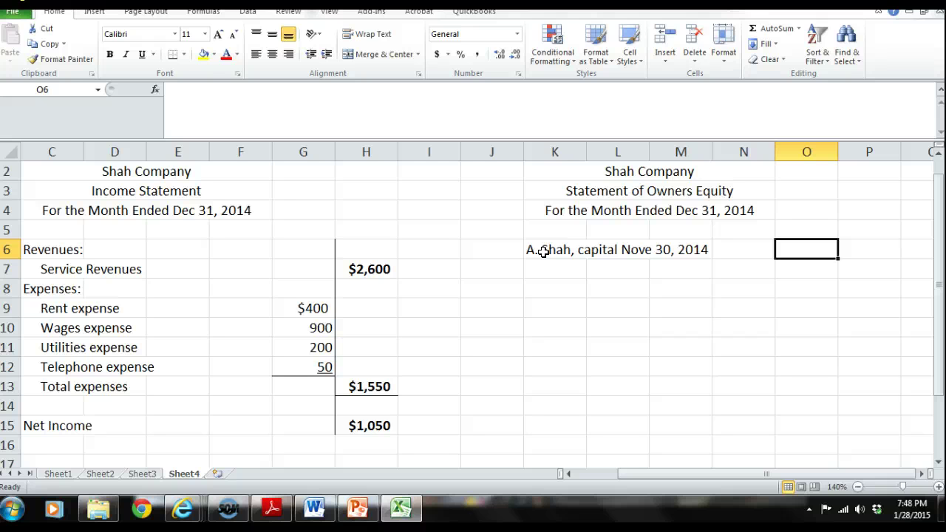
left_click(110, 55)
type("$8600")
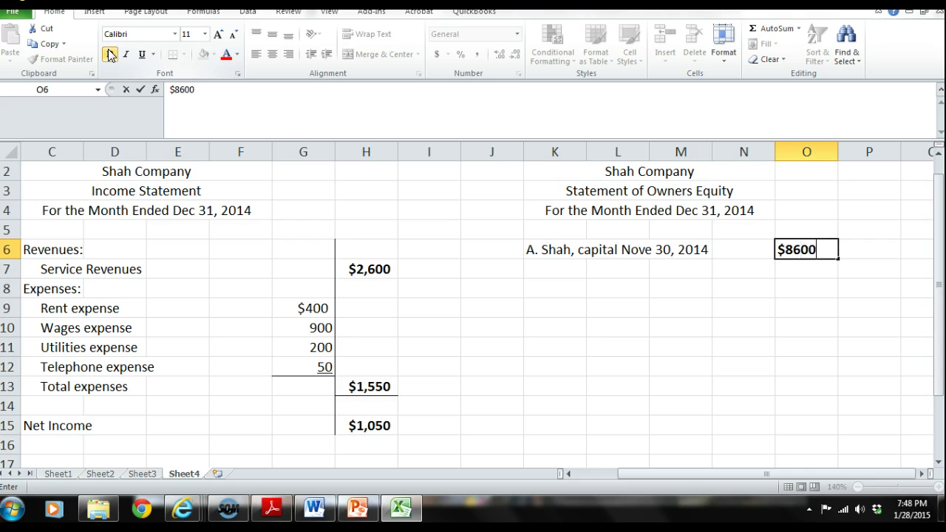
key("Return")
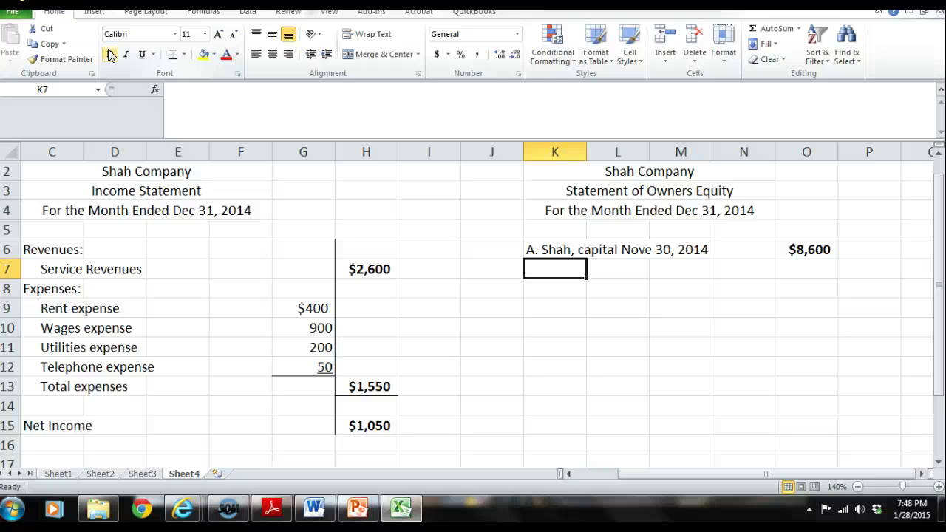
Enter the label "Net income" in K7 below the opening capital line
left_click(102, 47)
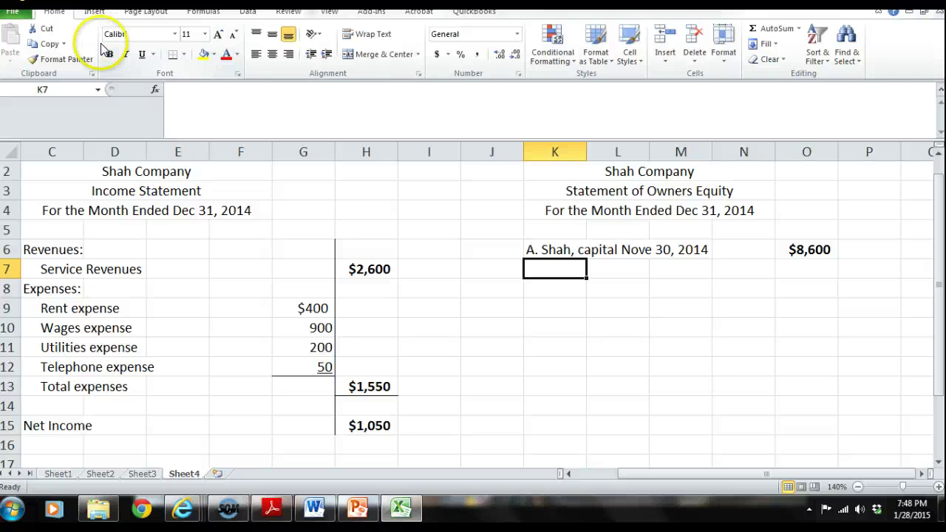
type("Net income")
key("Tab")
Link O7 to the income statement's net income with the formula =H15 and make all of column O bold
key("Tab")
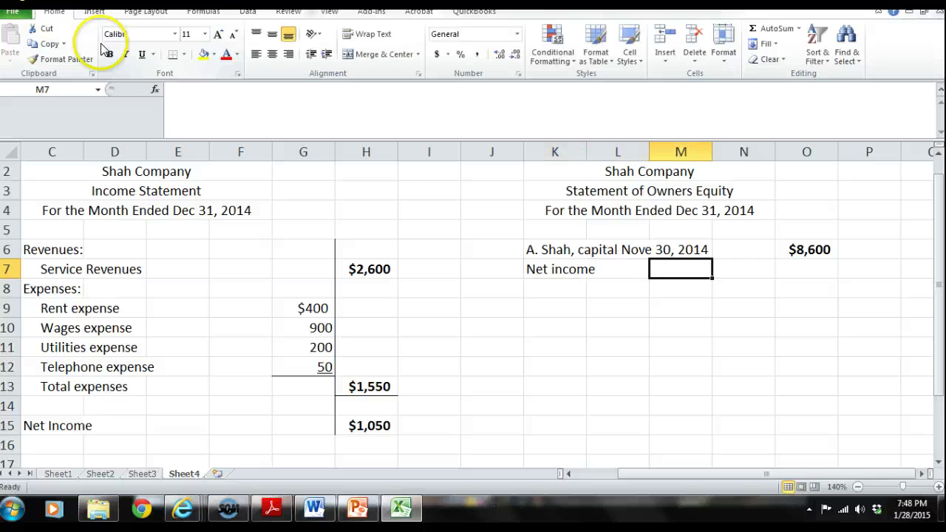
key("Tab")
key("Tab")
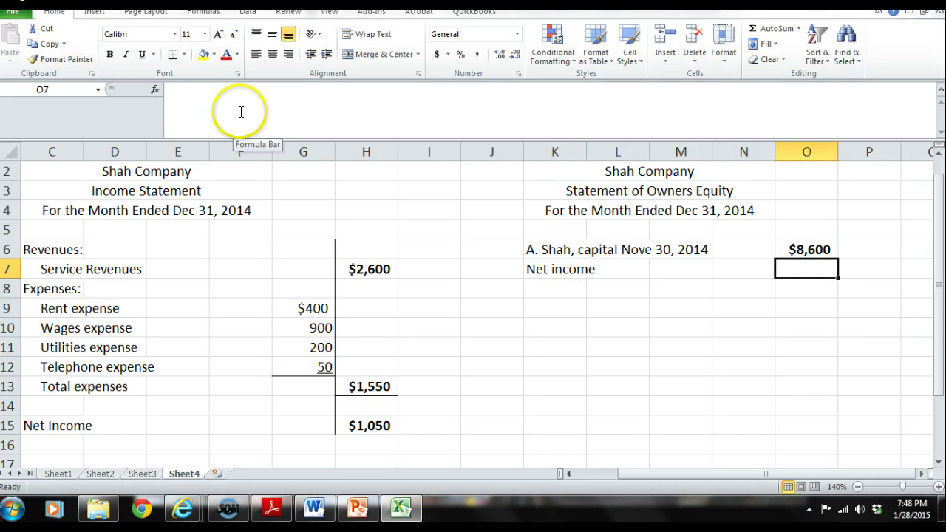
type("=")
left_click(351, 419)
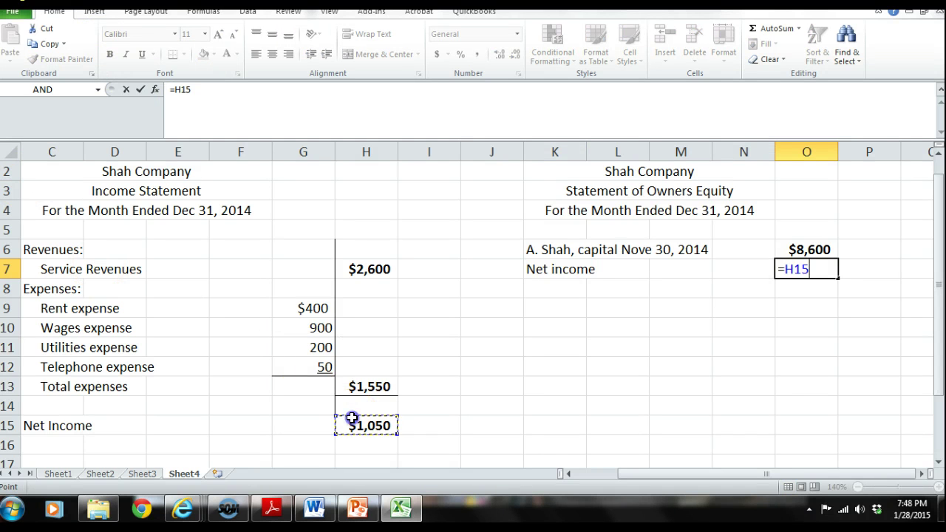
key("Return")
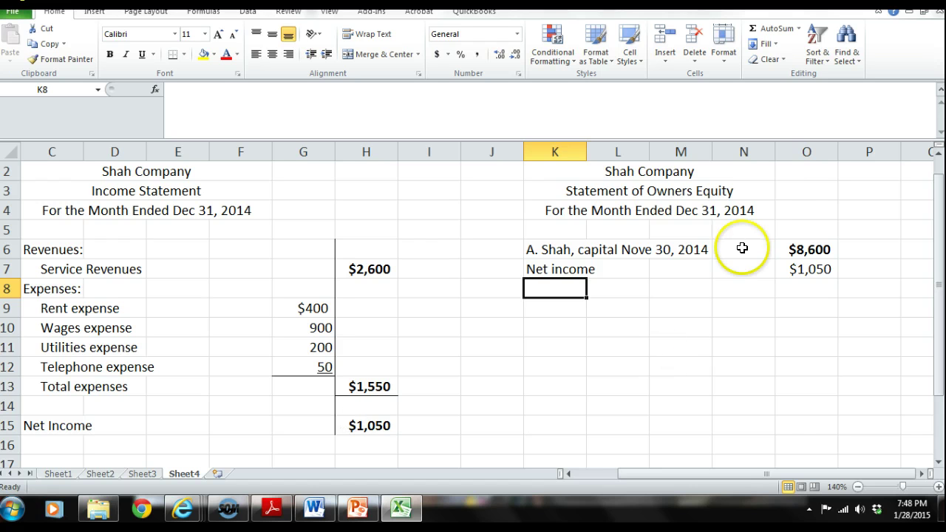
left_click(802, 151)
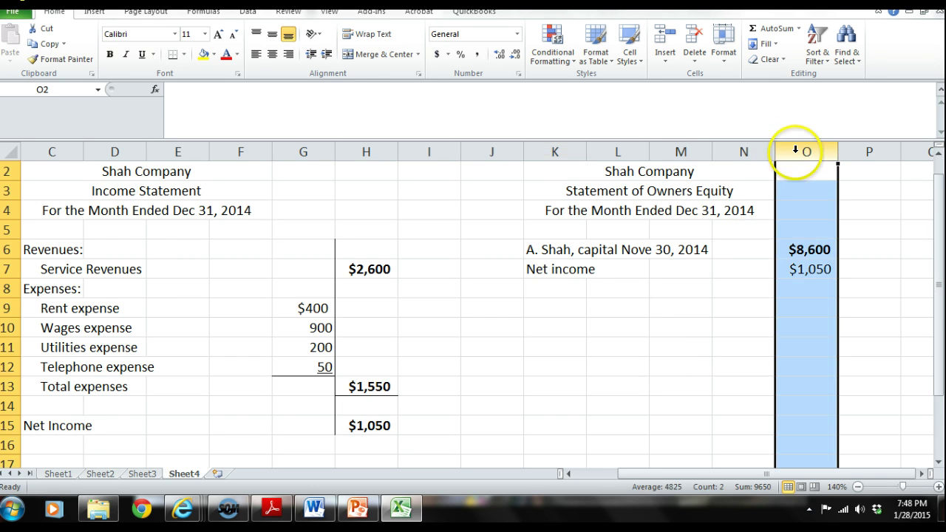
left_click(114, 54)
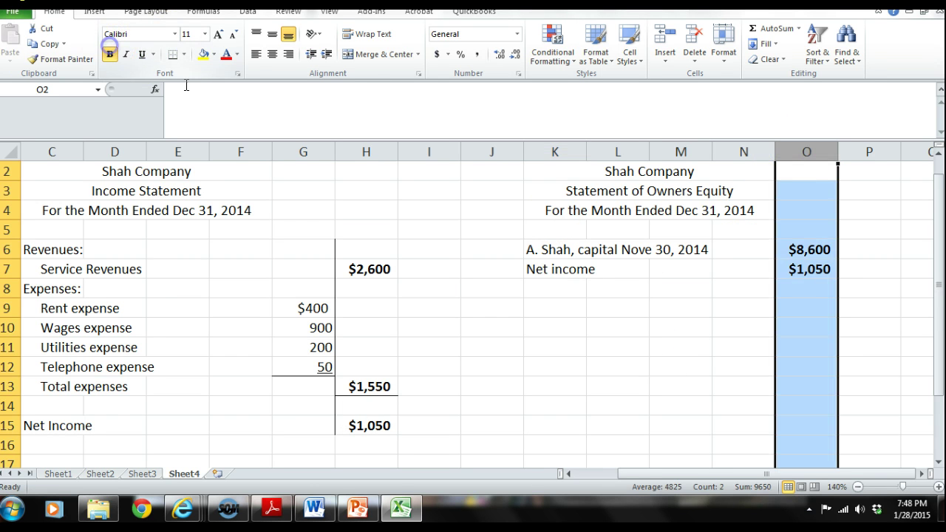
Enter the label "Subtotal" in K8 below the net income line
left_click(548, 283)
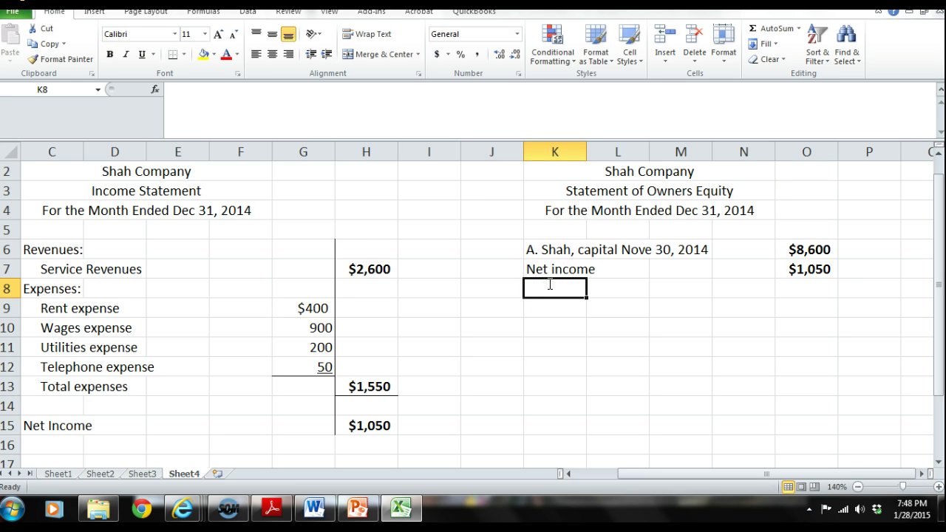
type("Subtotal")
key("Tab")
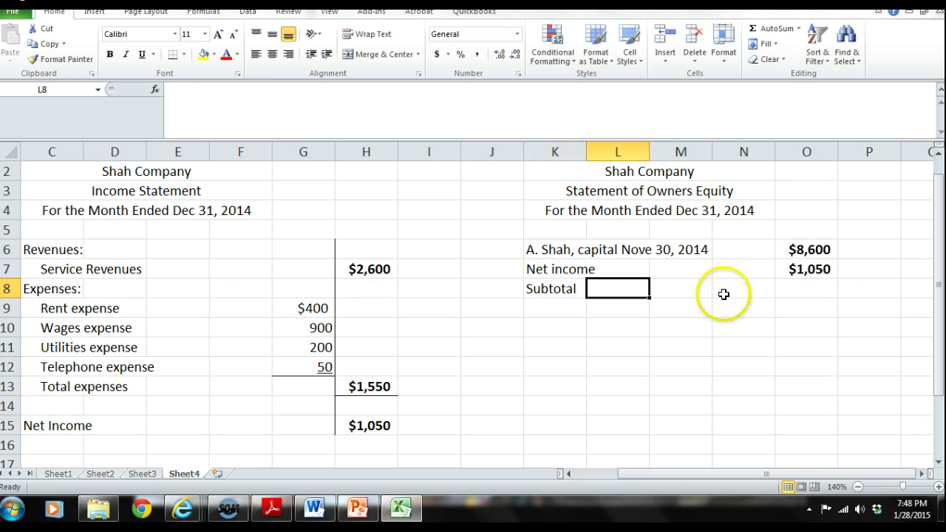
Give O7 a bottom border and add up the capital and net income amounts in O8 with AutoSum
left_click(789, 266)
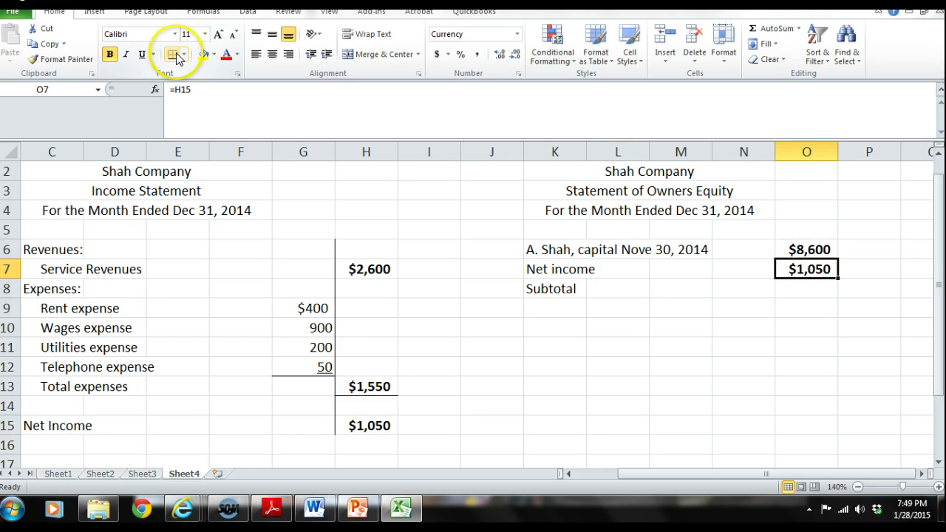
left_click(804, 289)
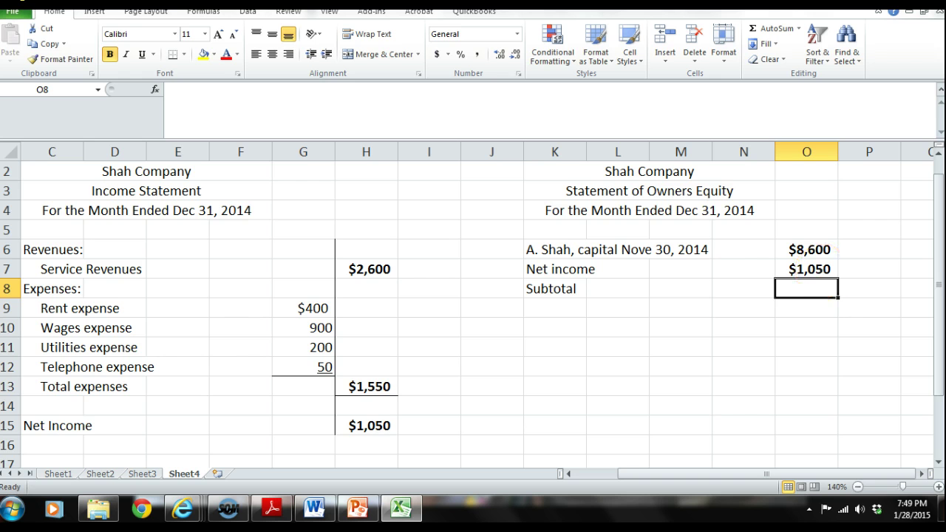
left_click(761, 30)
key("Return")
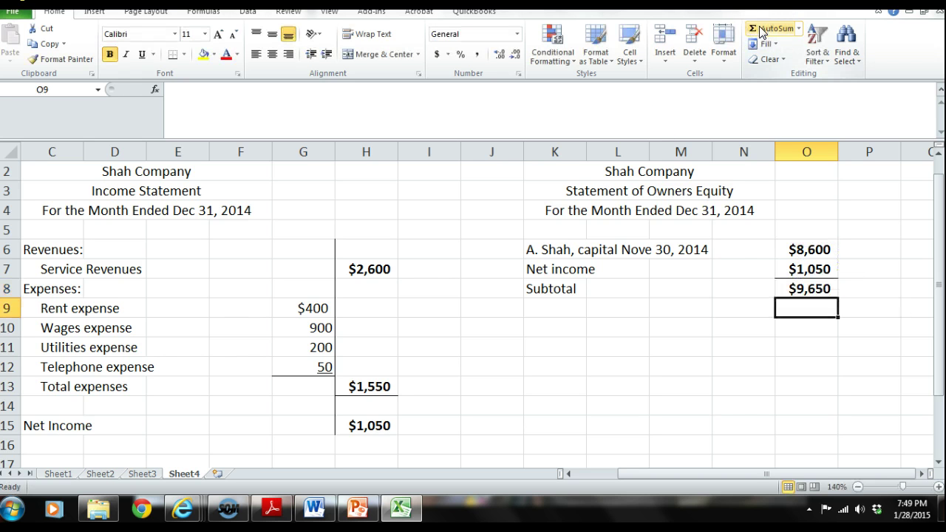
Enter the label "Less withdrawals" in K9 below the subtotal line
left_click(569, 302)
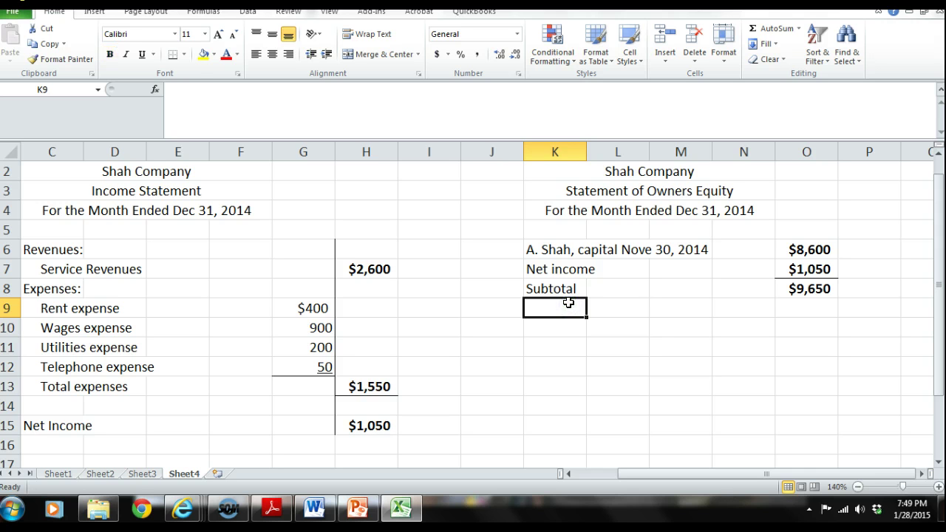
type("Less")
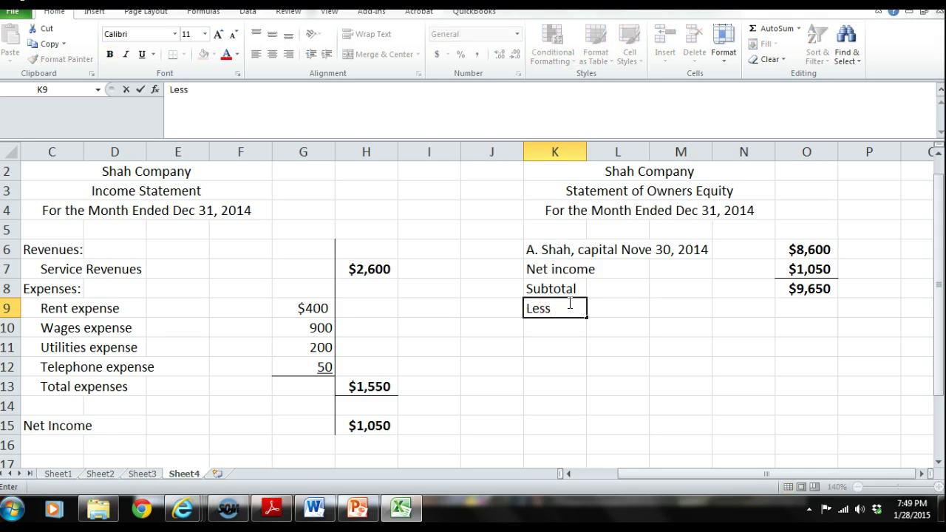
type(" withdrawals")
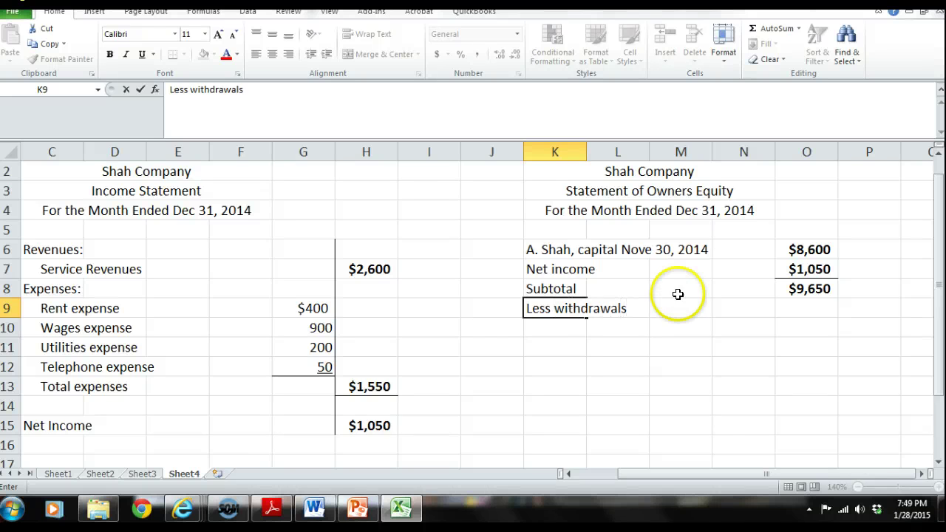
Enter the withdrawals amount 350 in O9 and give the cell a bottom border
left_click(808, 308)
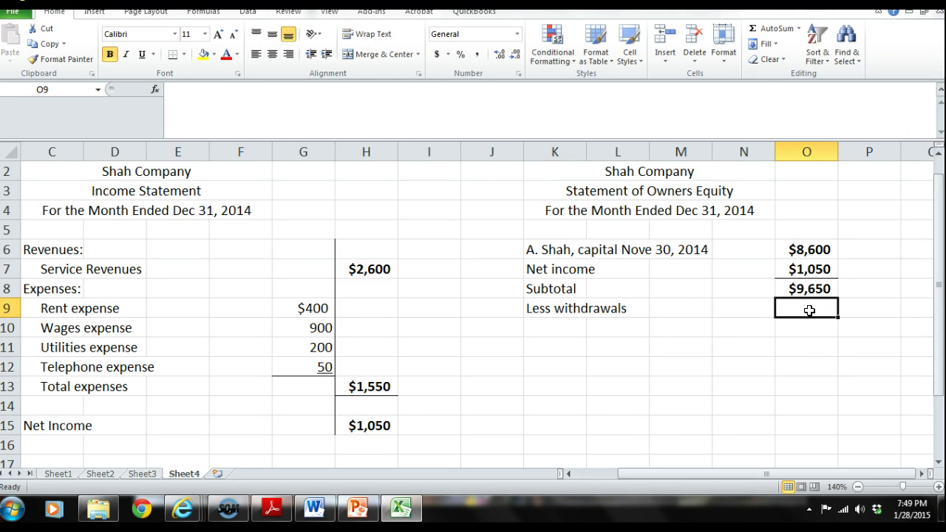
type("350")
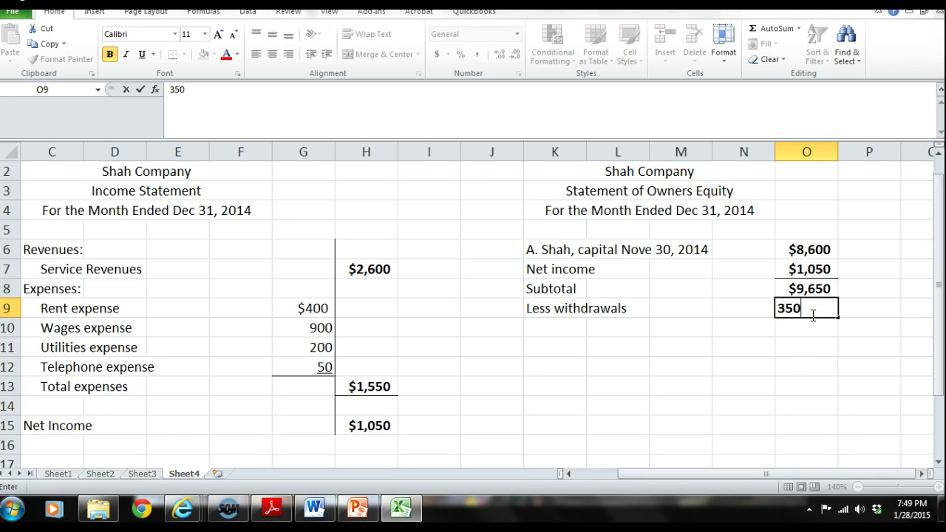
key("Return")
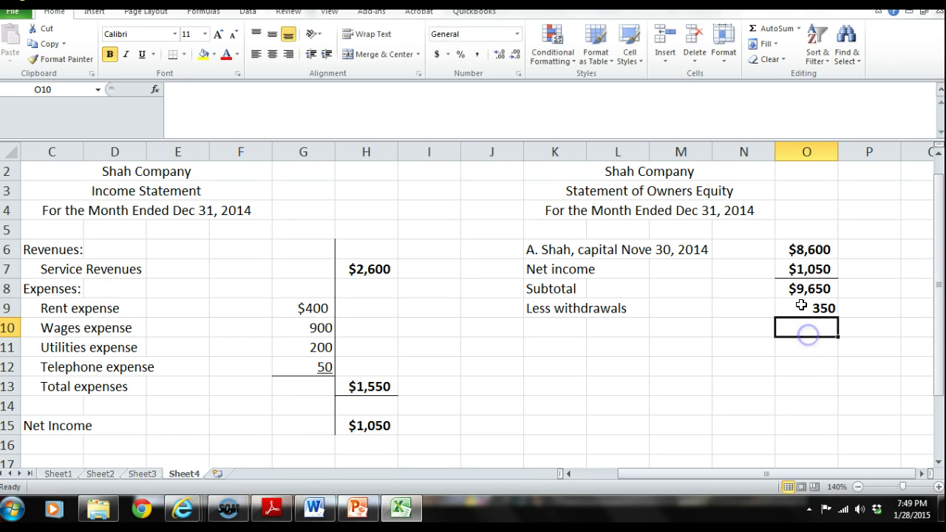
left_click(802, 306)
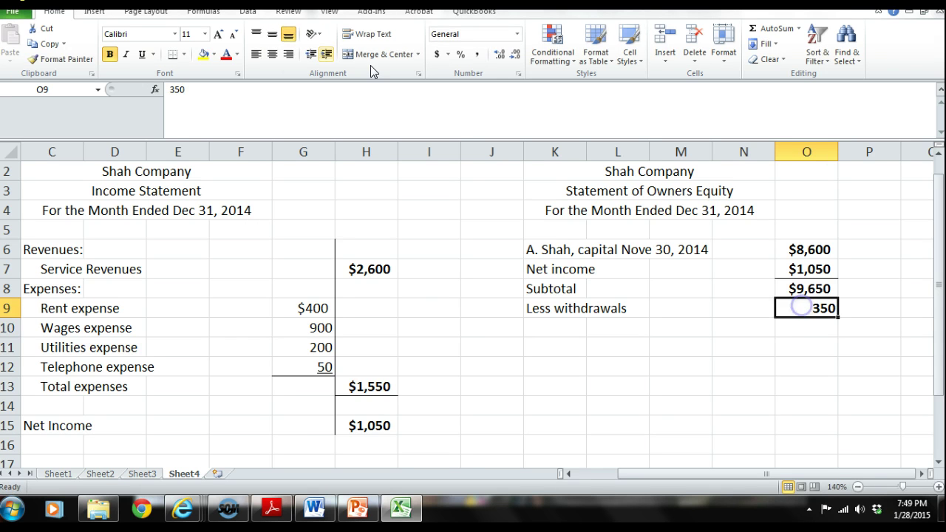
left_click(172, 54)
Enter the owner's ending capital label, dated Dec 31, 2014, in K10 below the withdrawals line
left_click(547, 326)
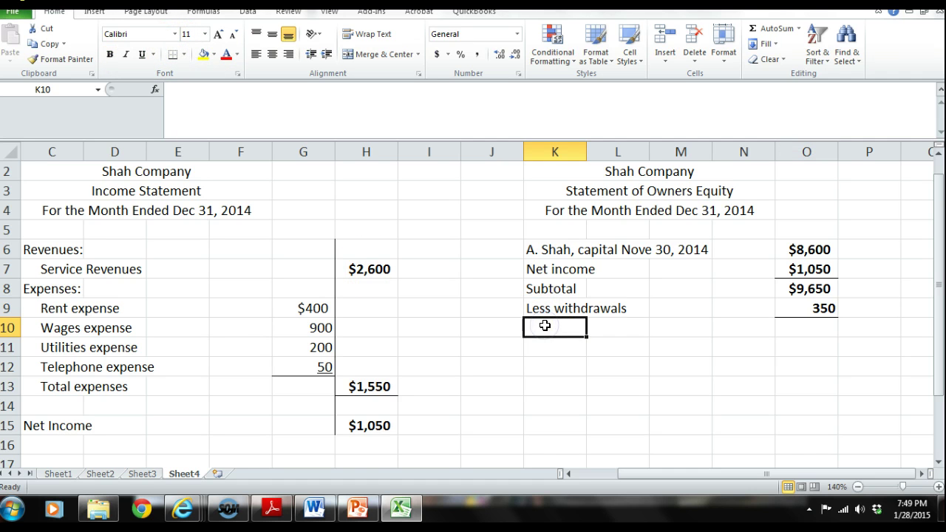
type("A. Shah")
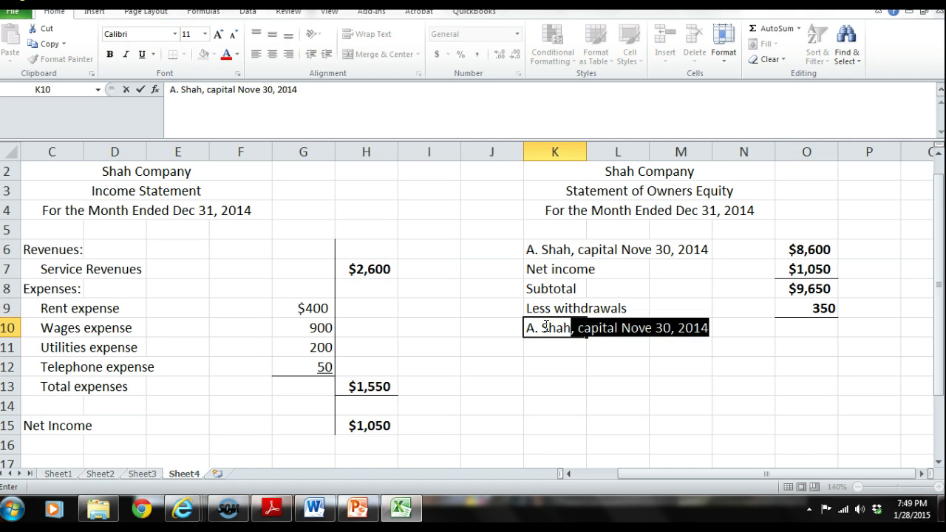
left_click(603, 334)
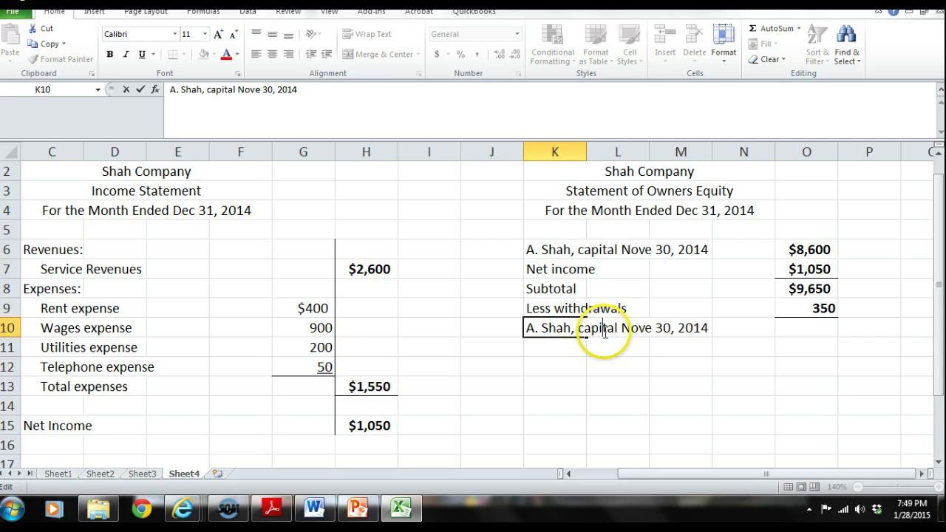
left_click_drag(260, 90, 246, 89)
key("BackSpace")
type("Dec")
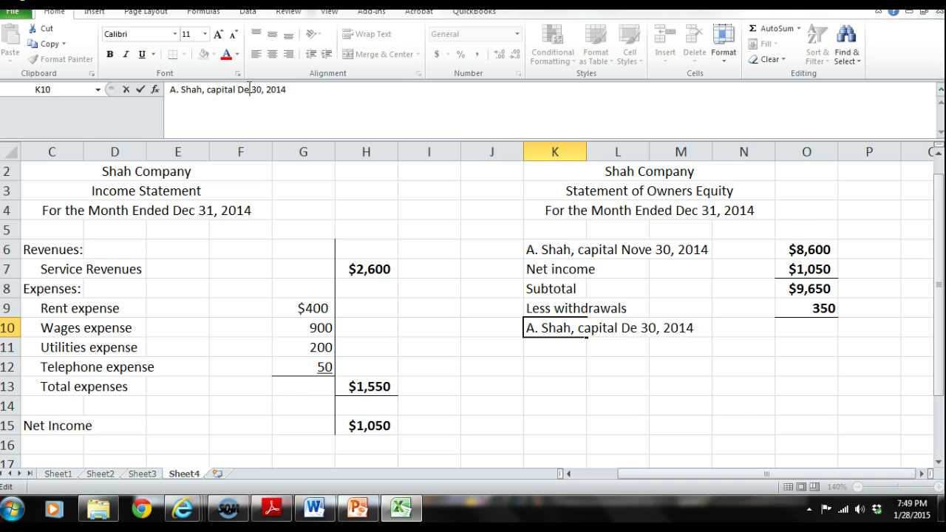
left_click(266, 89)
key("BackSpace")
type("1")
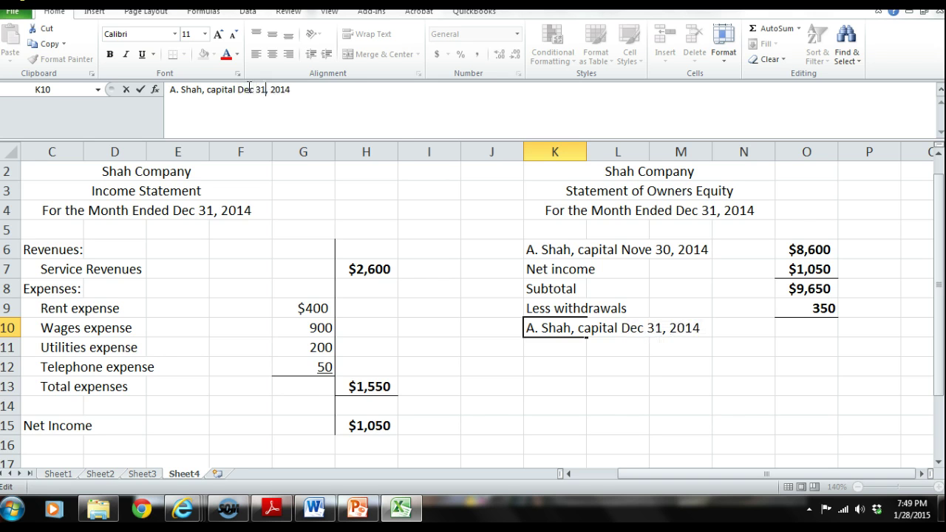
Calculate the ending capital in O10 as the subtotal in O8 minus the withdrawals in O9
left_click(793, 331)
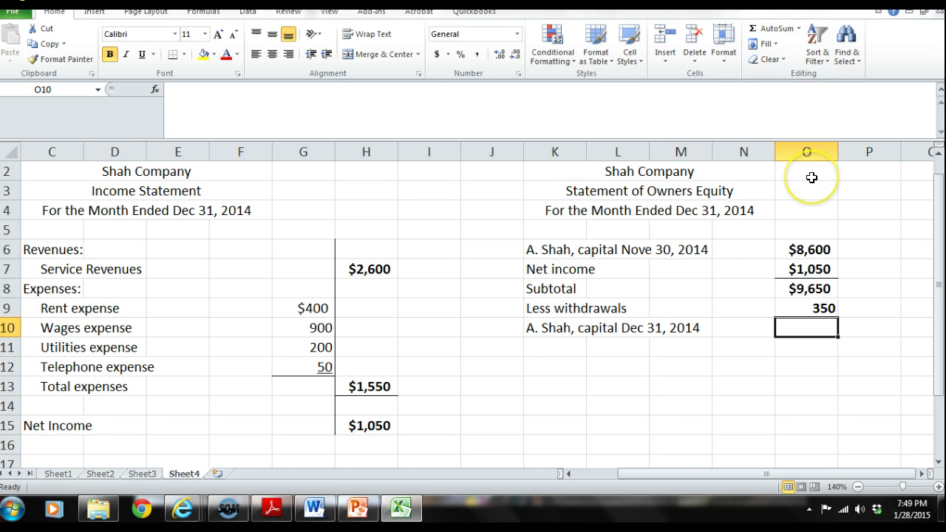
type("=")
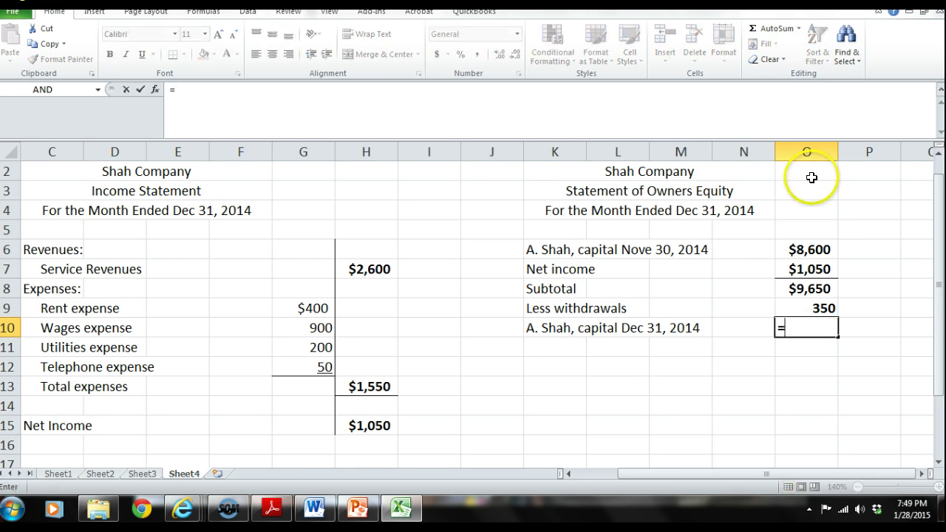
left_click(795, 288)
type("-")
left_click(805, 308)
key("Return")
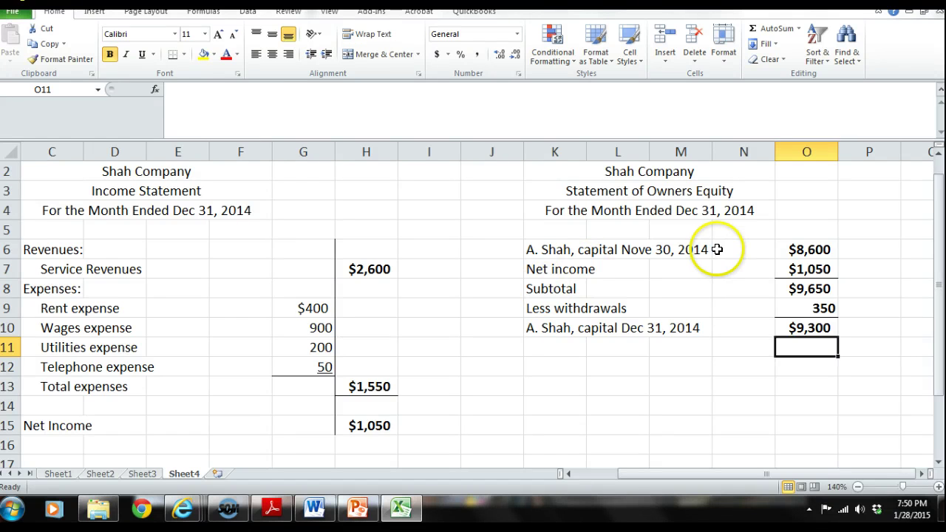
Switch to the CourseSmart textbook in the browser and look through the Set A exercises up to adjusting entries exercise E9A on page 113
mouse_move(185, 512)
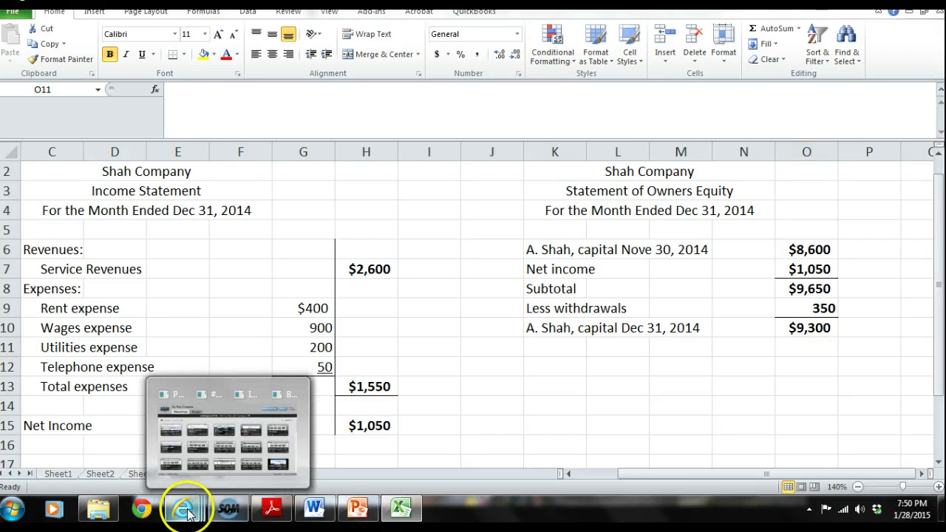
left_click(221, 452)
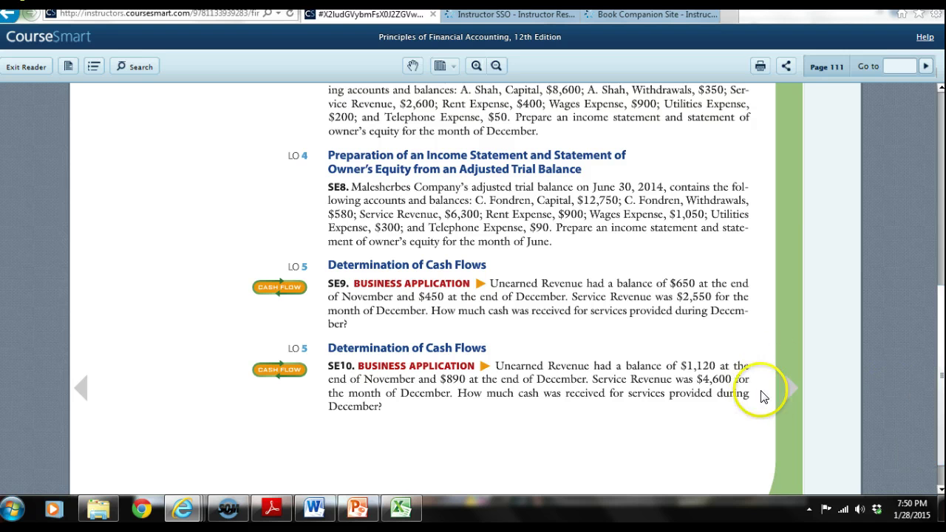
left_click(792, 388)
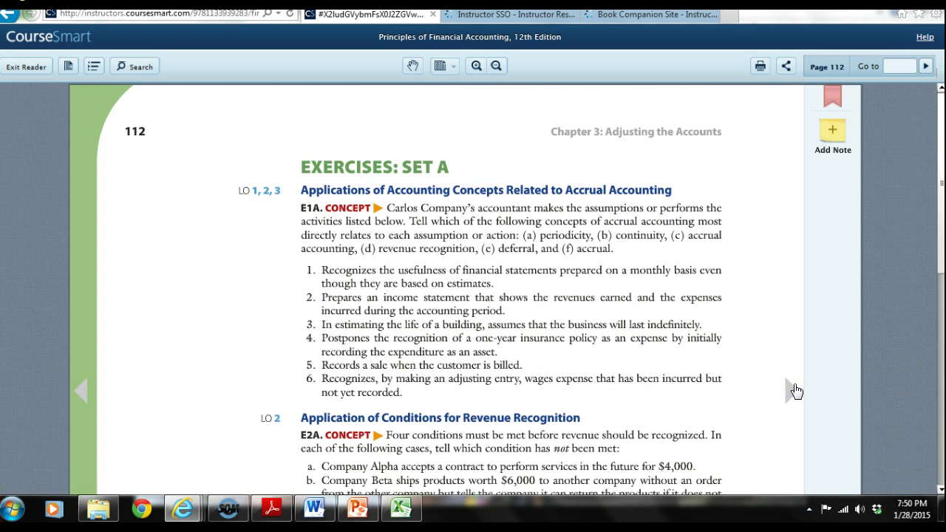
left_click(796, 388)
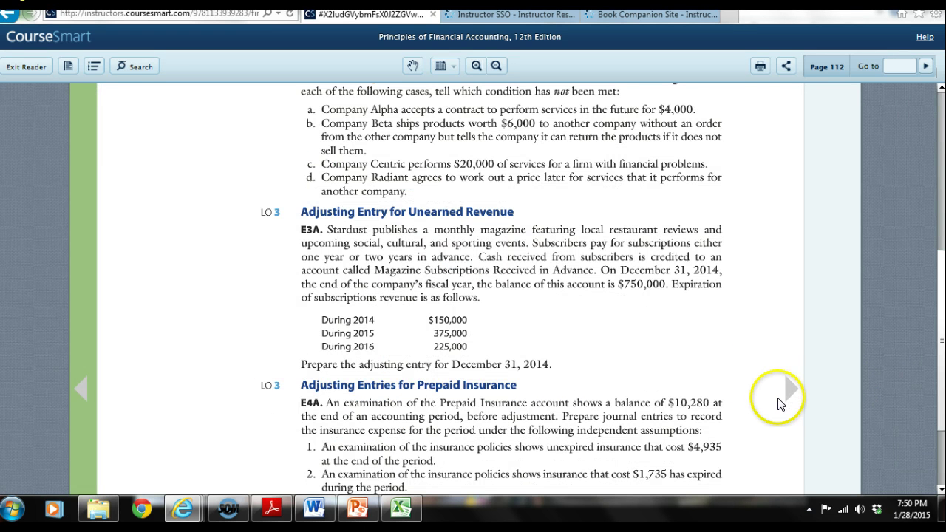
left_click(791, 397)
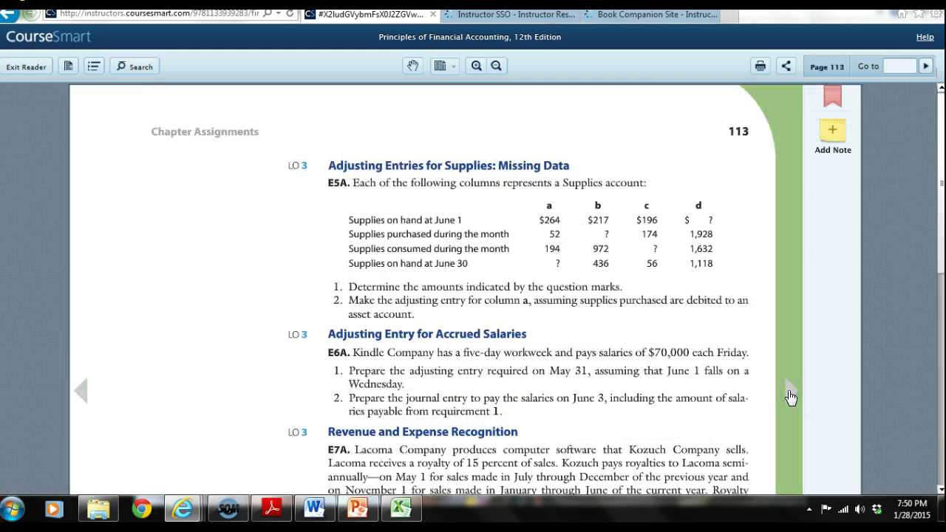
scroll(909, 162, "down", 3)
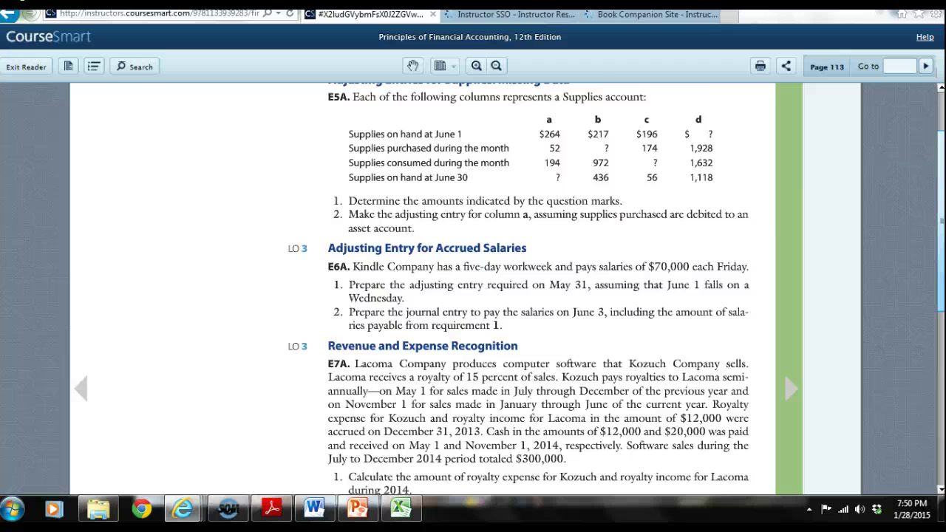
scroll(540, 295, "down", 6)
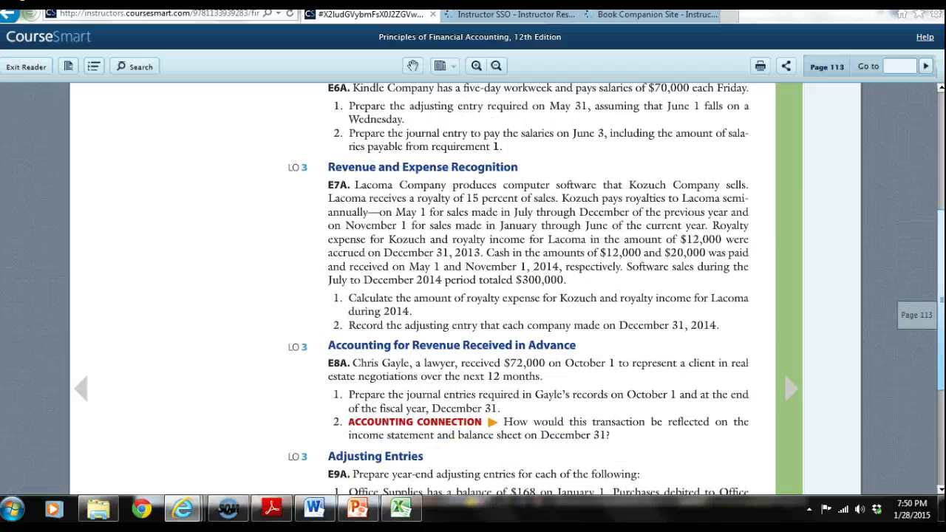
scroll(844, 354, "down", 4)
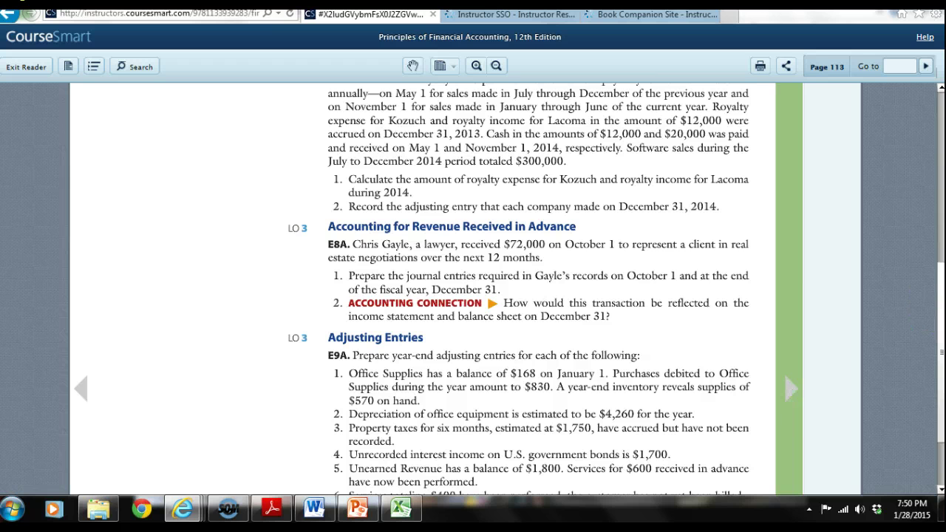
left_click(791, 395)
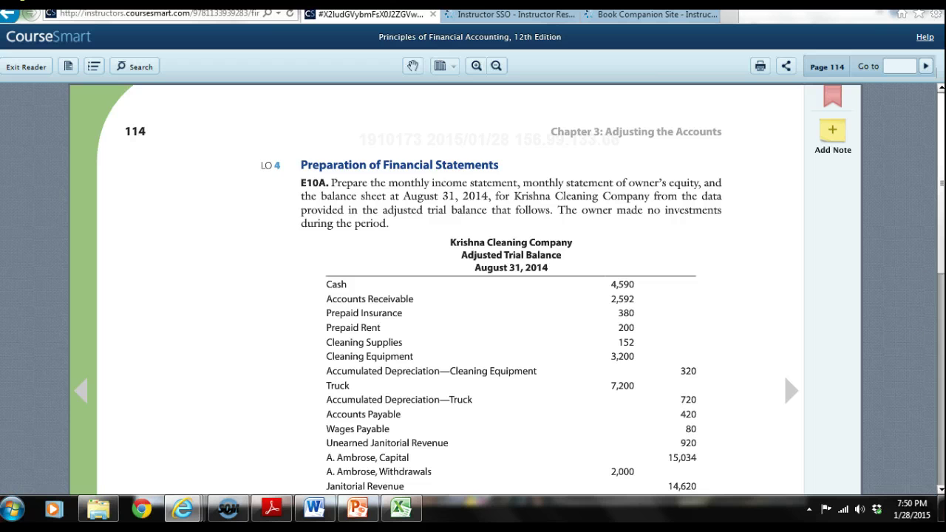
left_click(81, 392)
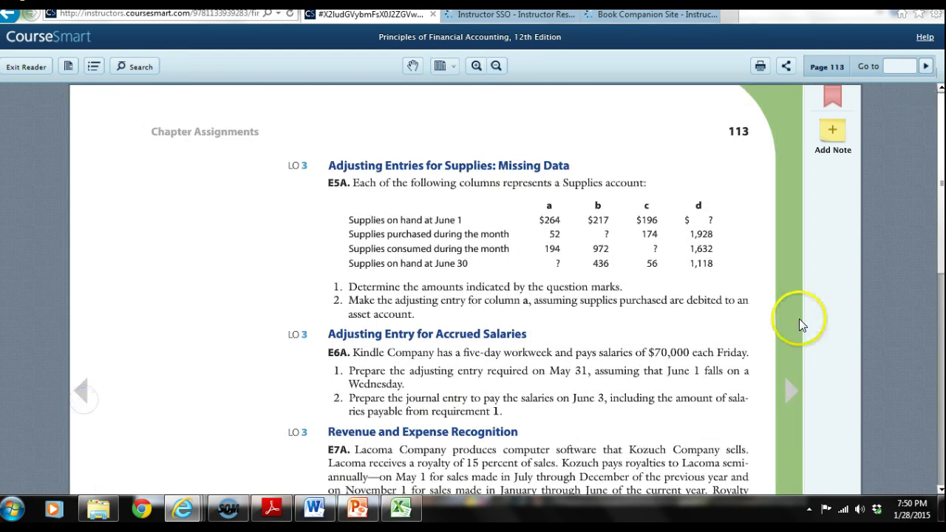
scroll(473, 288, "down", 6)
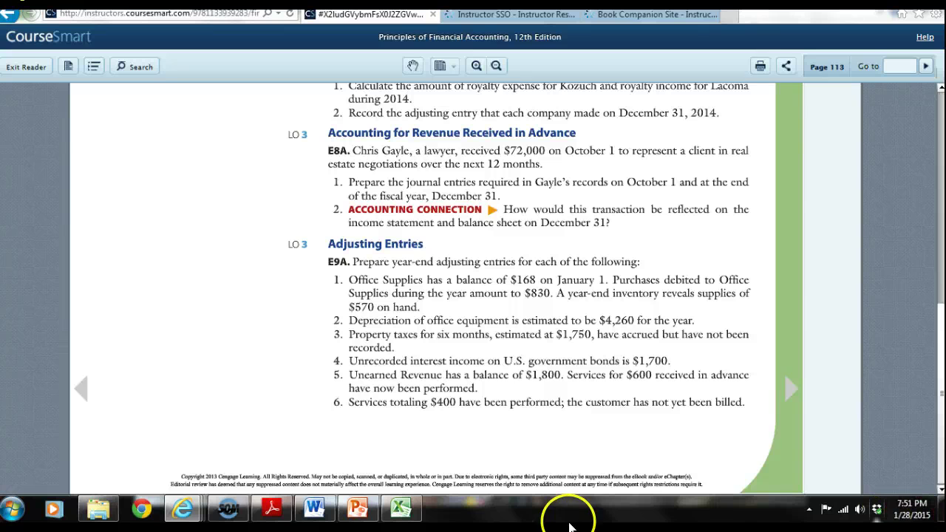
Return to the Excel workbook and retitle the T-account in G2 of Sheet2 as "office supplies"
left_click(411, 513)
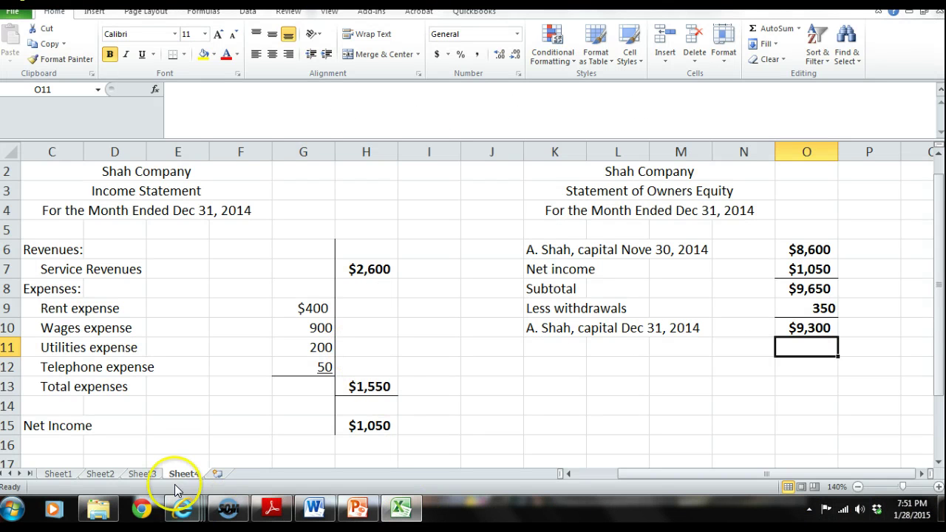
left_click(138, 475)
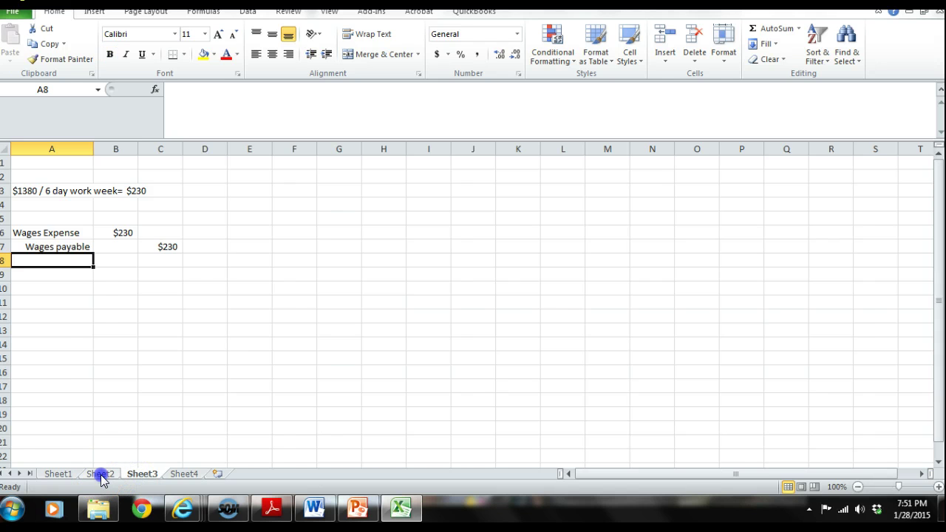
left_click(100, 475)
left_click(433, 184)
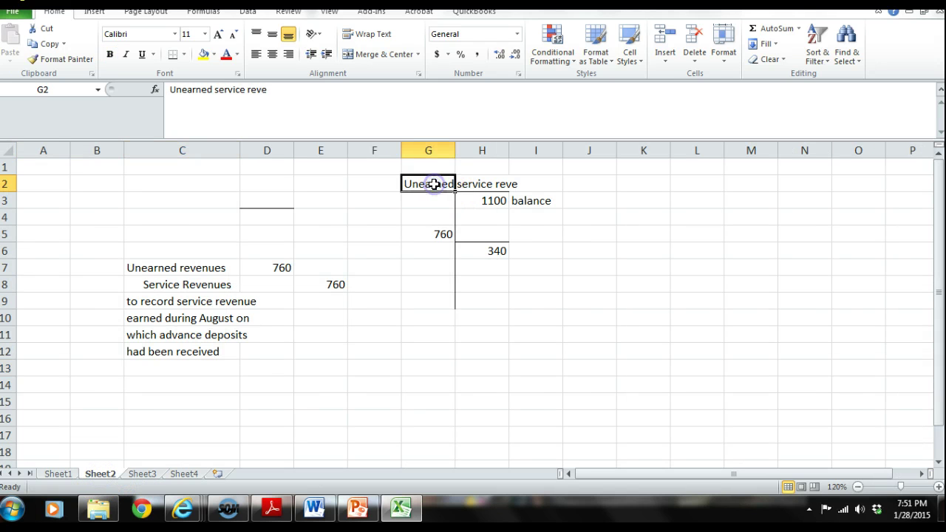
type("office sup")
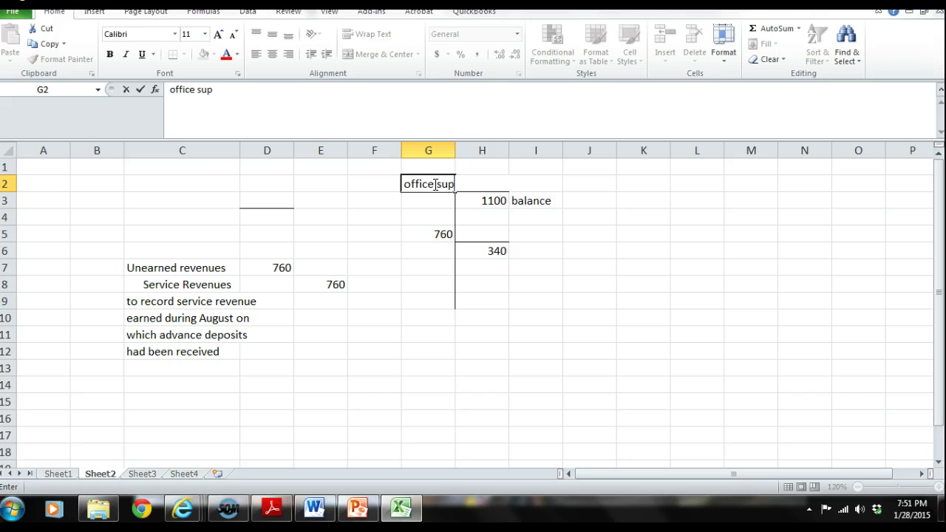
type("plies")
Clear the old T-account entries: the amount in H3, the balance label in I3, the debit in G5 and the formula in H6
left_click(479, 198)
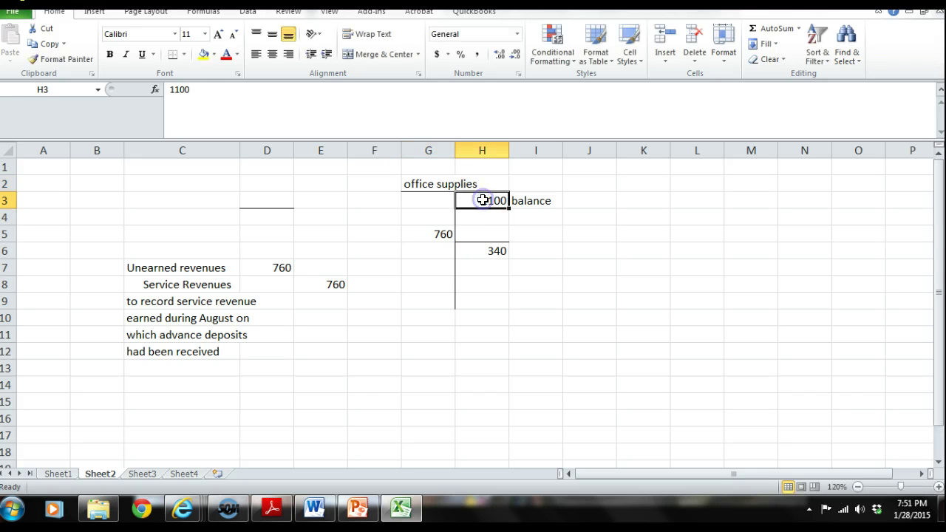
key("Delete")
key("Right")
key("Delete")
key("Right")
left_click(425, 234)
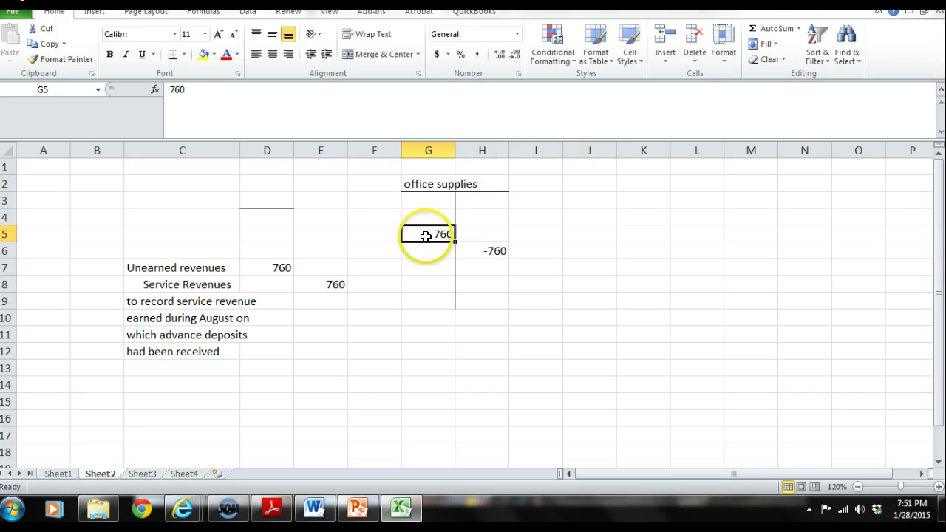
key("Delete")
double_click(482, 248)
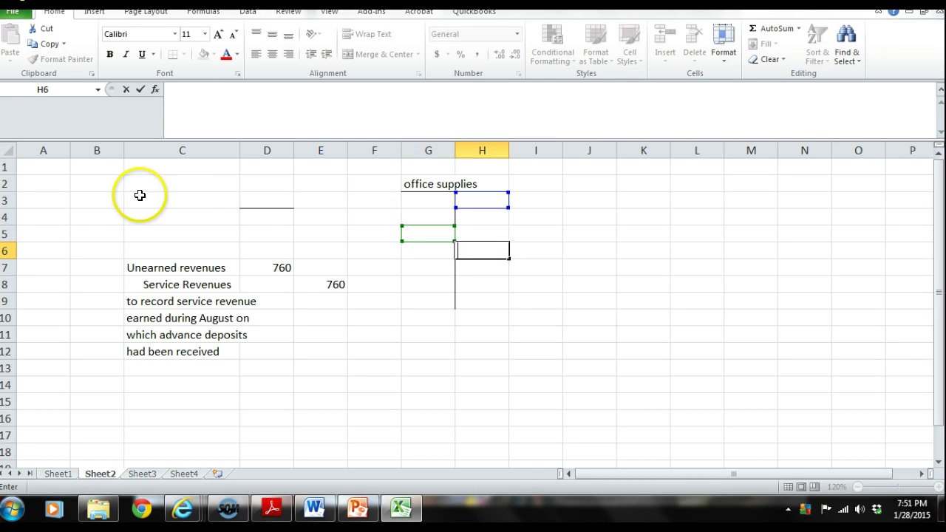
Clear the contents of C3:F14 to remove the old unearned revenues journal entry and its explanation
left_click_drag(139, 195, 359, 378)
right_click(328, 369)
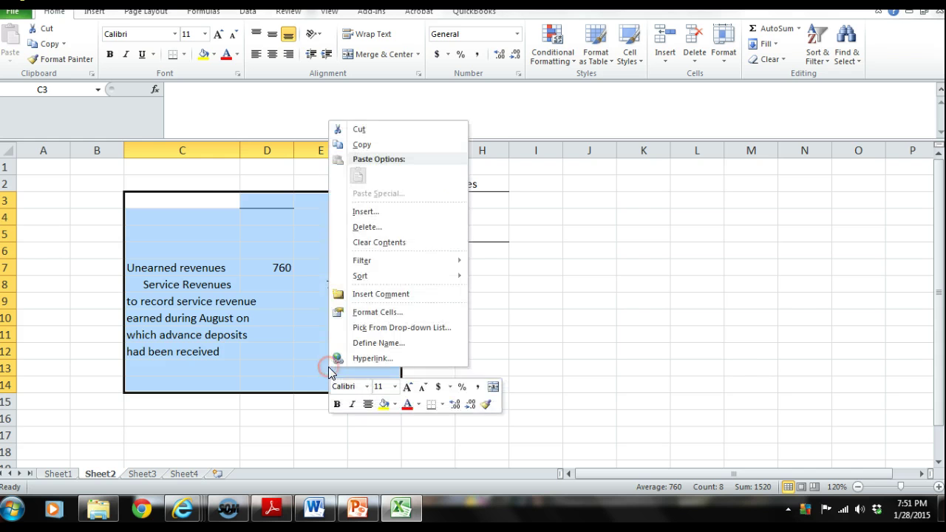
left_click(370, 243)
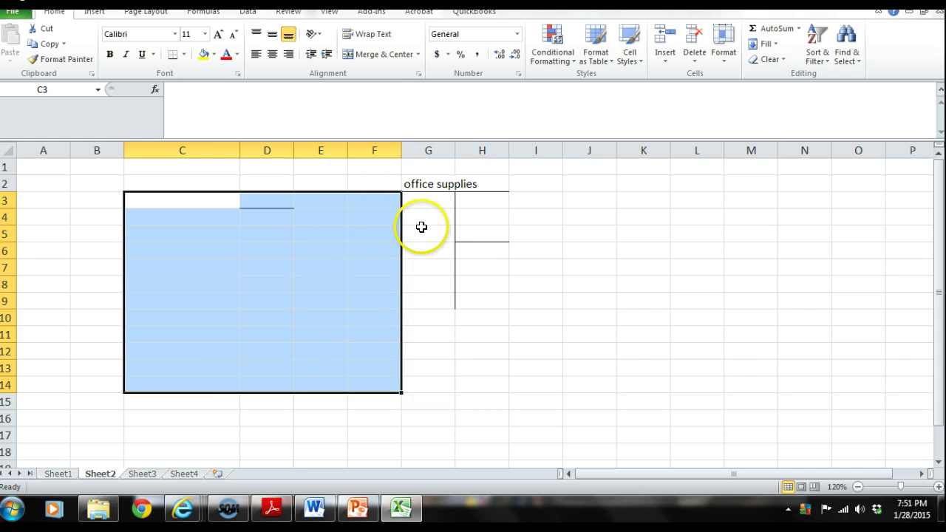
Enter the label "bal" in F3 with 168 in G3, and the label "added" in F4
left_click(416, 205)
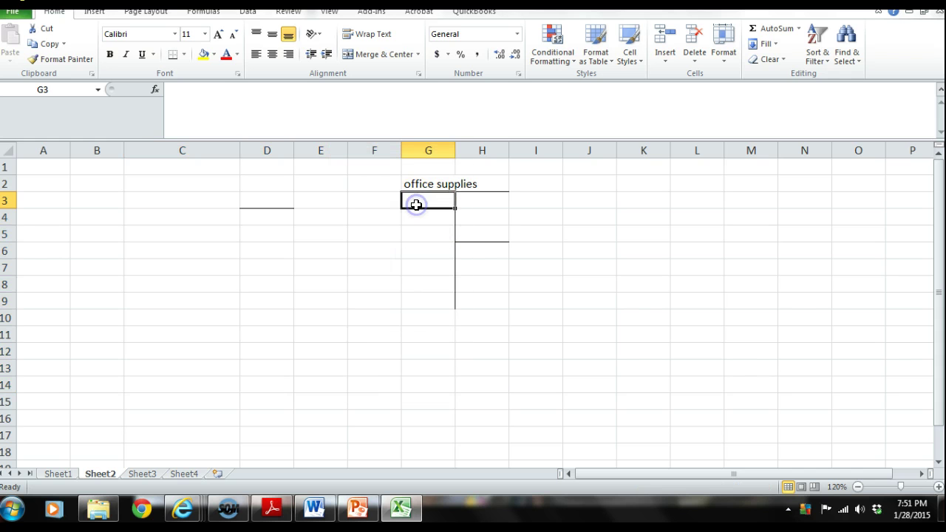
left_click(377, 202)
type("bal")
key("Tab")
type("168")
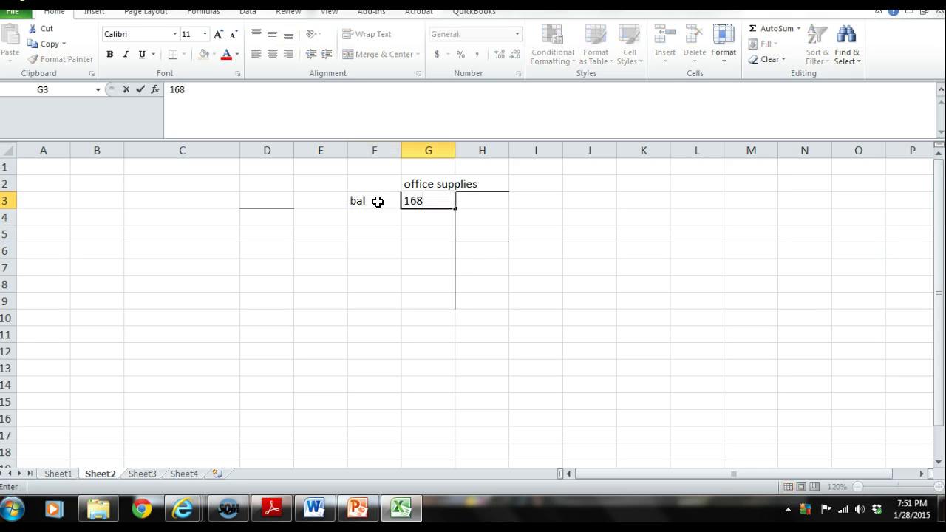
key("Return")
type("added")
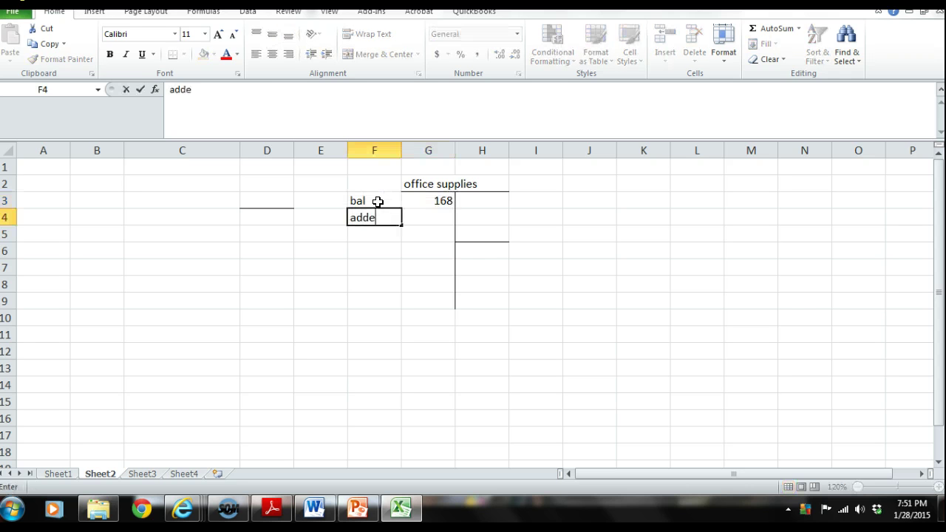
key("Tab")
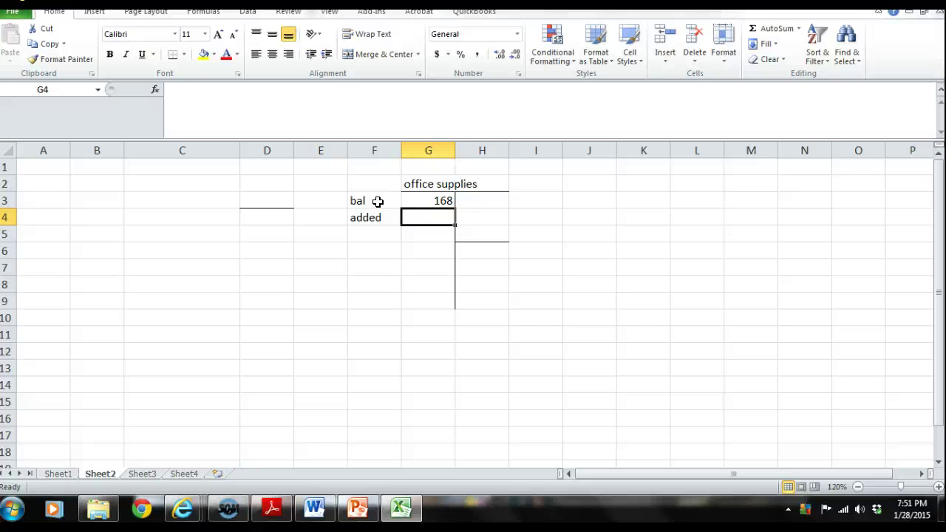
Switch to the CourseSmart textbook and check the office supplies purchases amount in exercise E9A, item 1
left_click(230, 510)
left_click(234, 519)
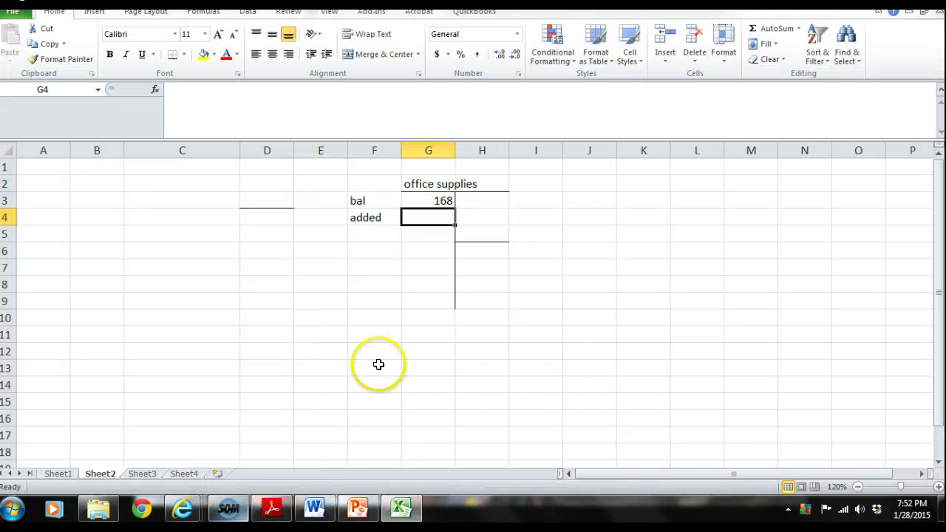
mouse_move(185, 519)
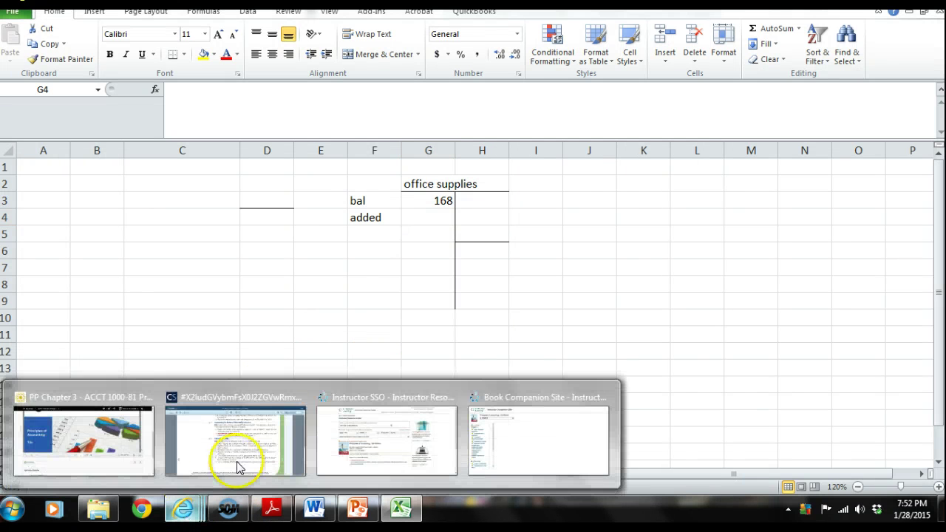
left_click(239, 439)
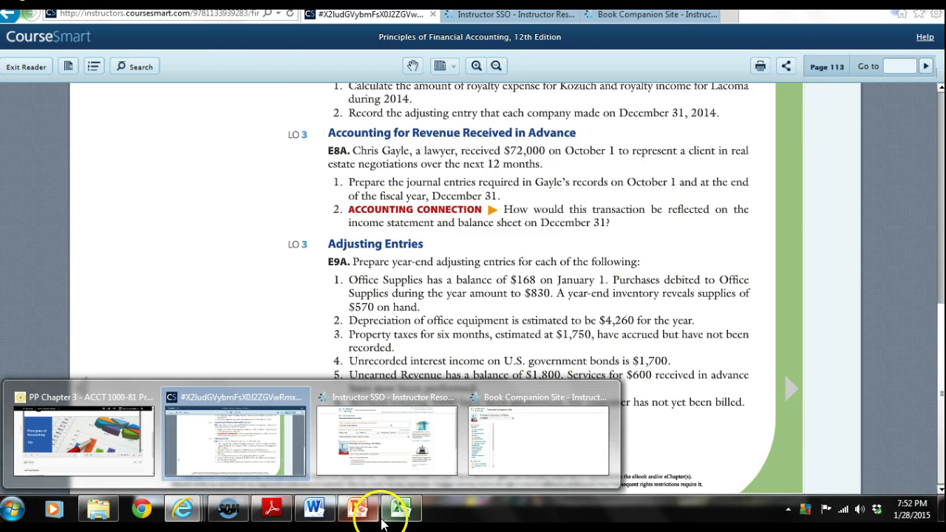
Switch back to Excel and enter 830 in G4 as the added office supplies amount
left_click(401, 508)
type("830")
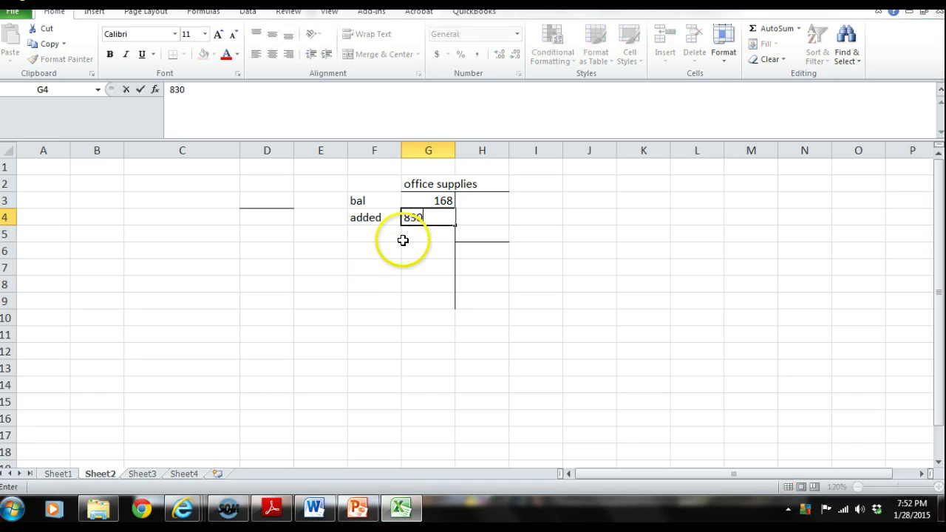
left_click(401, 241)
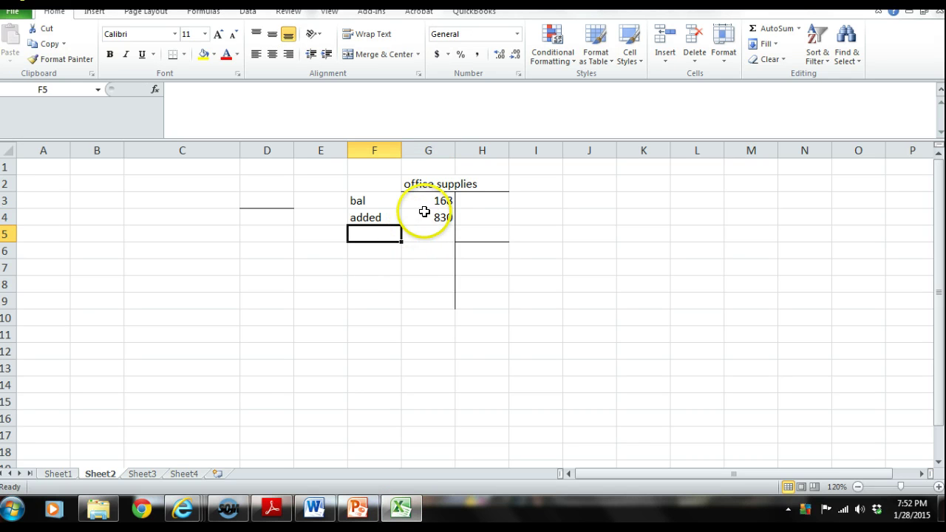
Remove the leftover borders from cell H5 of the office supplies T-account
left_click(478, 239)
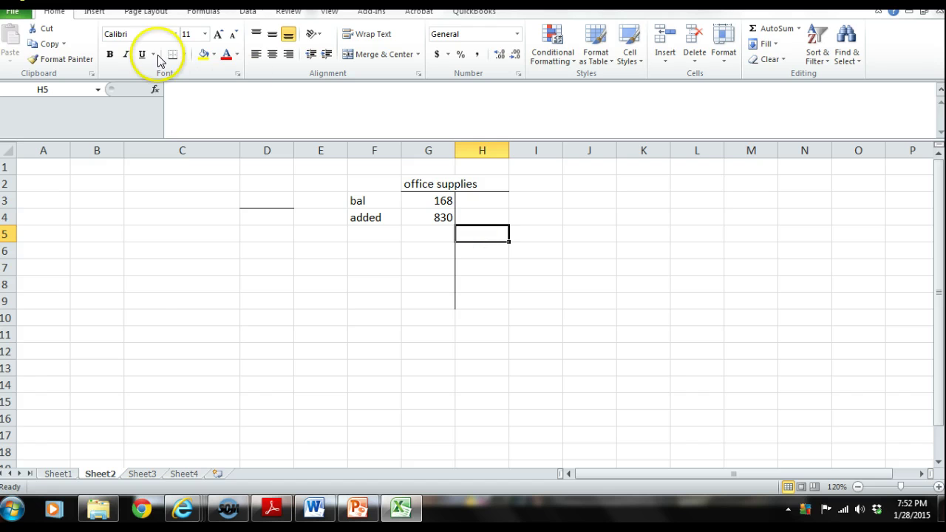
left_click(183, 54)
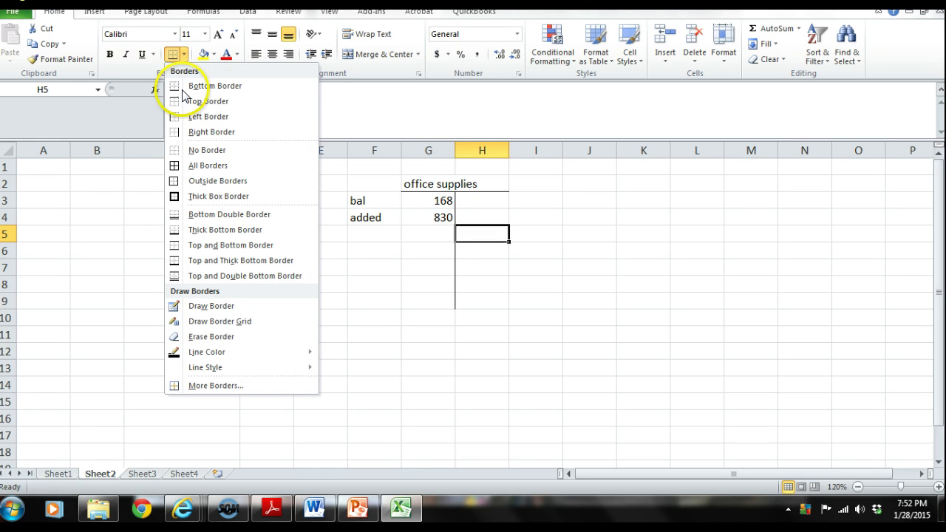
left_click(203, 150)
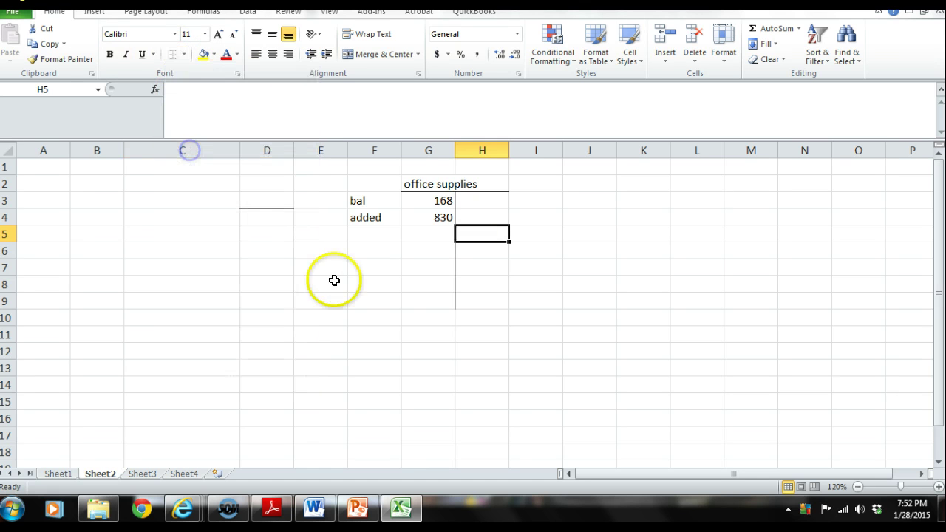
left_click(373, 300)
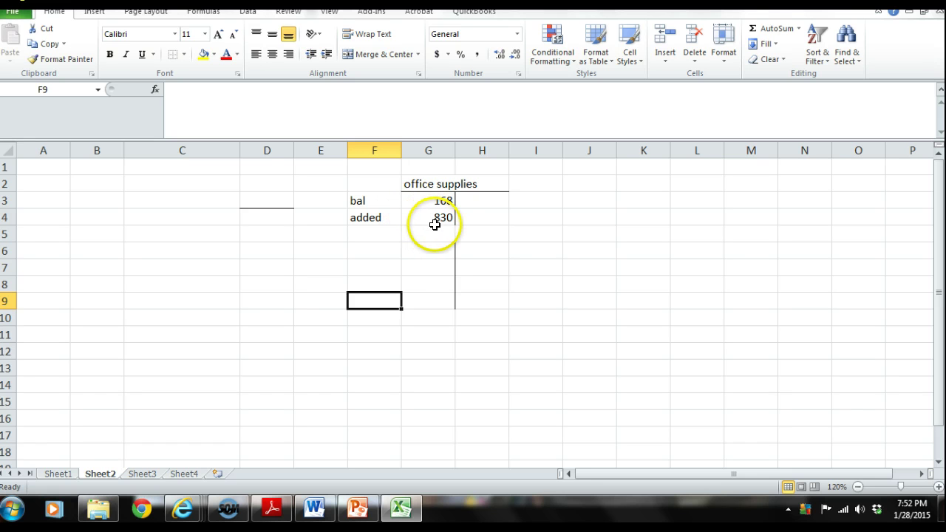
Add a bottom border to G4 and total the two debits in G5 with AutoSum
left_click(437, 217)
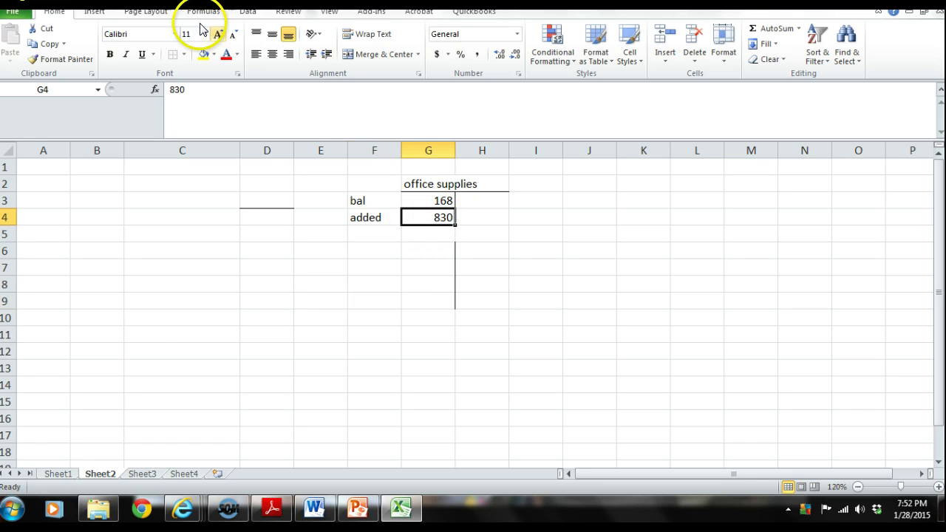
left_click(185, 55)
left_click(193, 85)
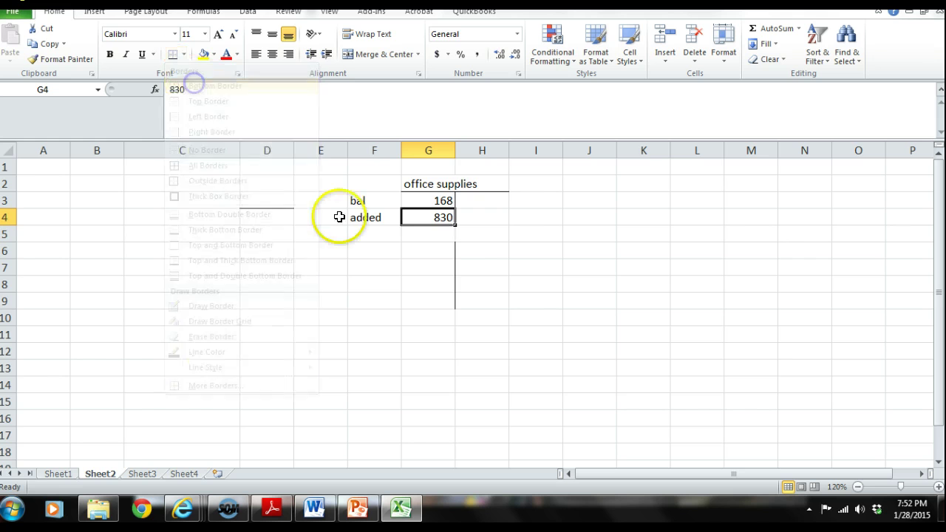
left_click(417, 235)
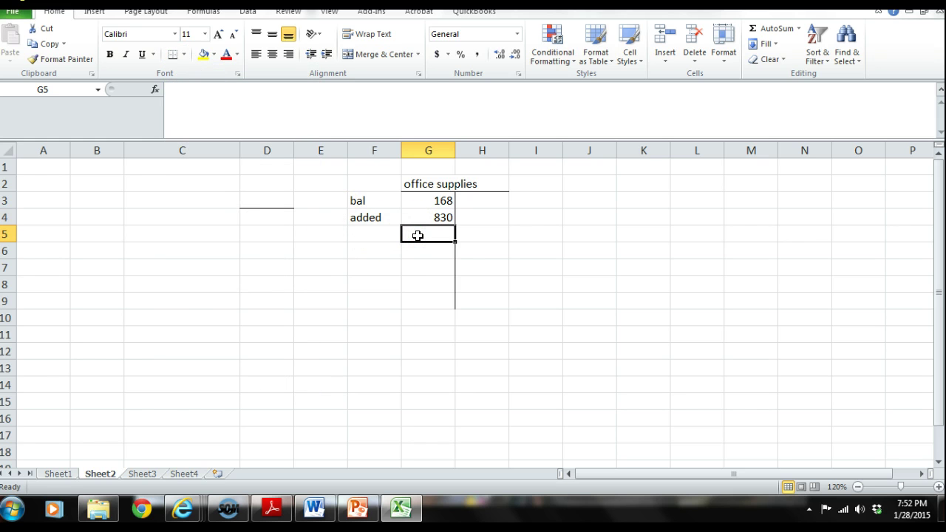
double_click(772, 28)
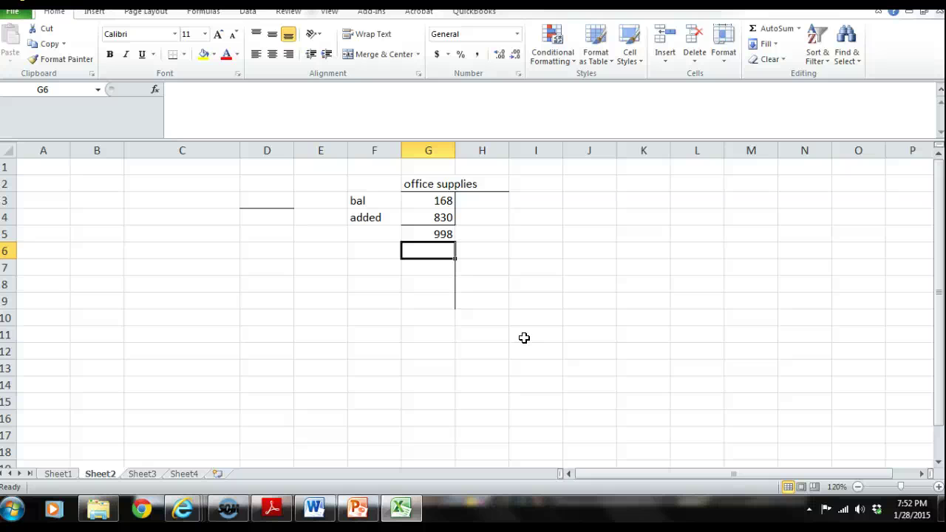
Enter the ending balance of the office supplies T-account, with the label "bal" in F9 and 570 in G9
left_click(371, 297)
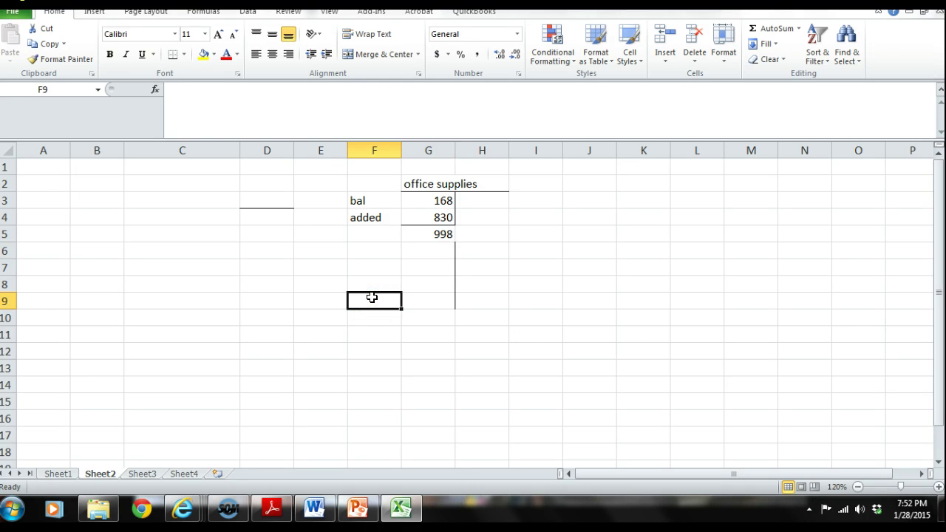
type("bal")
key("Tab")
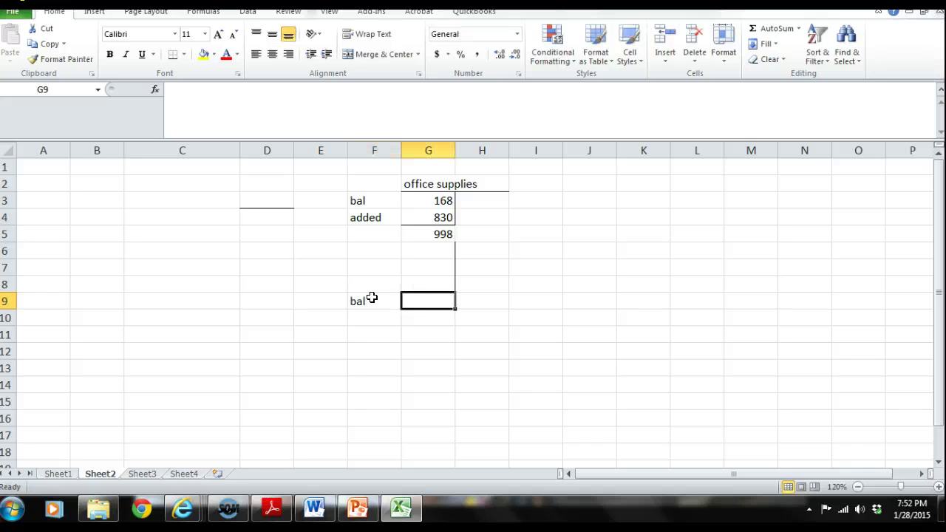
type("570")
key("Return")
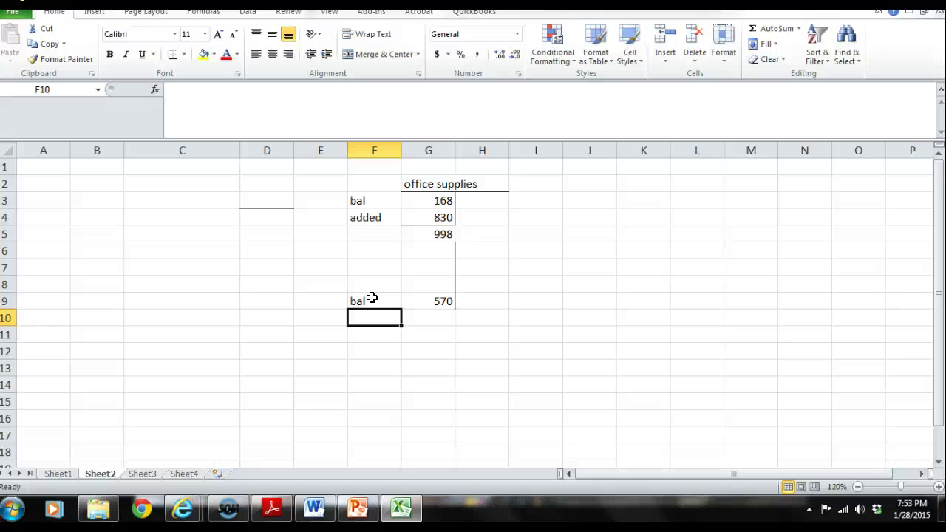
Enter a credit of 428 in H7 of the office supplies T-account
left_click(476, 269)
type("428")
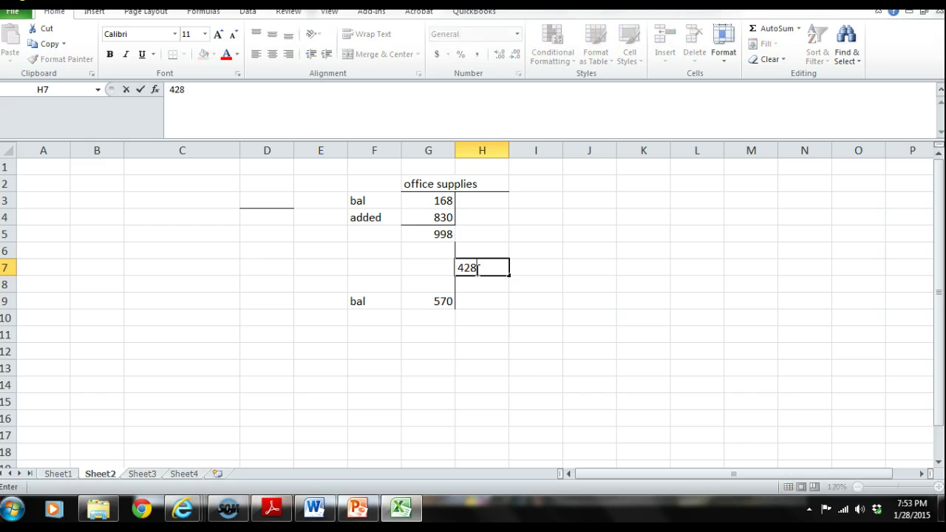
key("Return")
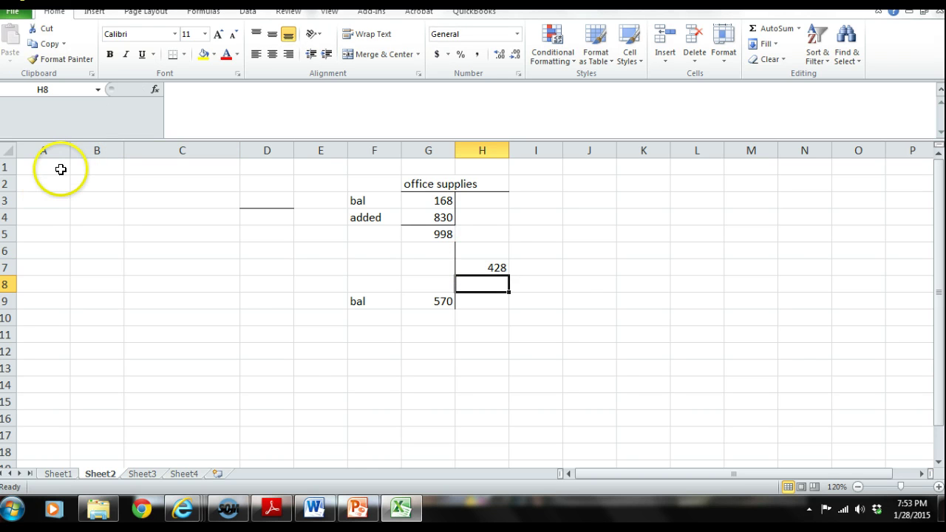
Enter "Office supplies expense" in A3 as the debit account and widen column A to fit the text
left_click_drag(67, 151, 77, 154)
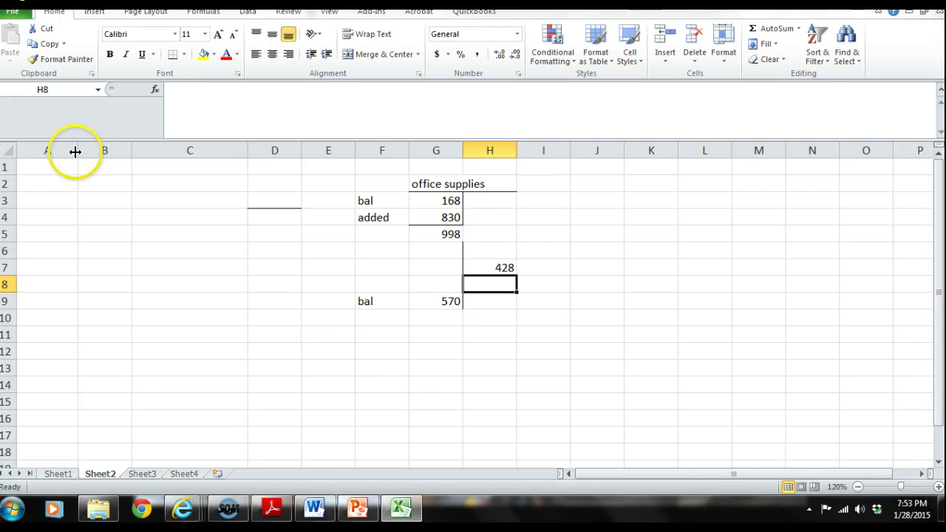
left_click_drag(74, 151, 117, 155)
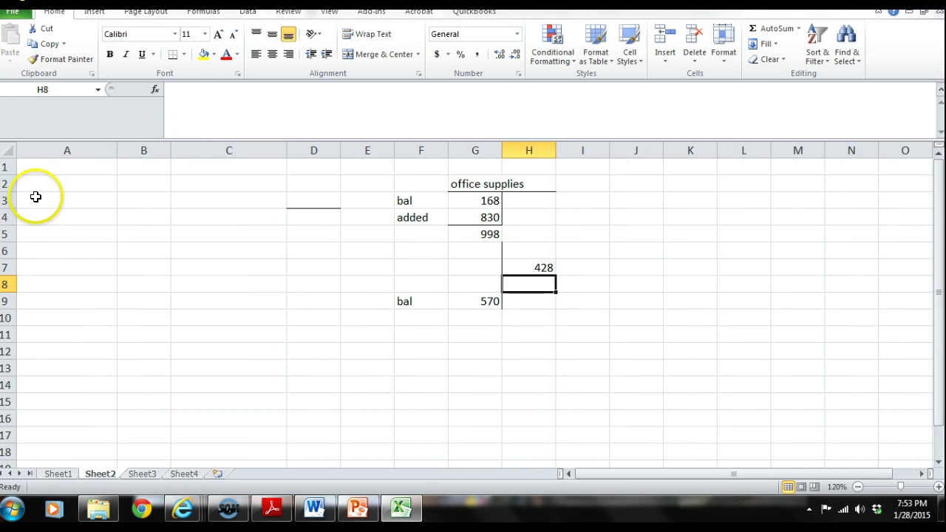
left_click(60, 198)
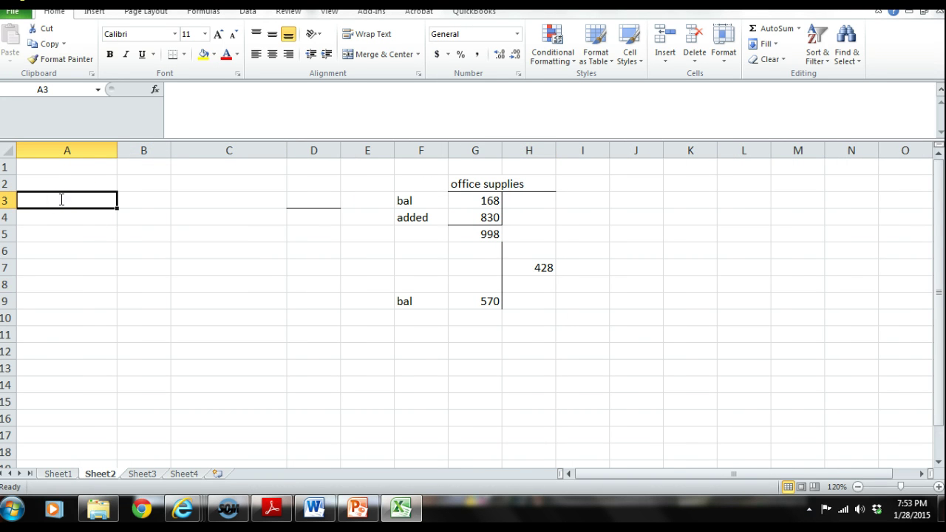
type("Office supplies")
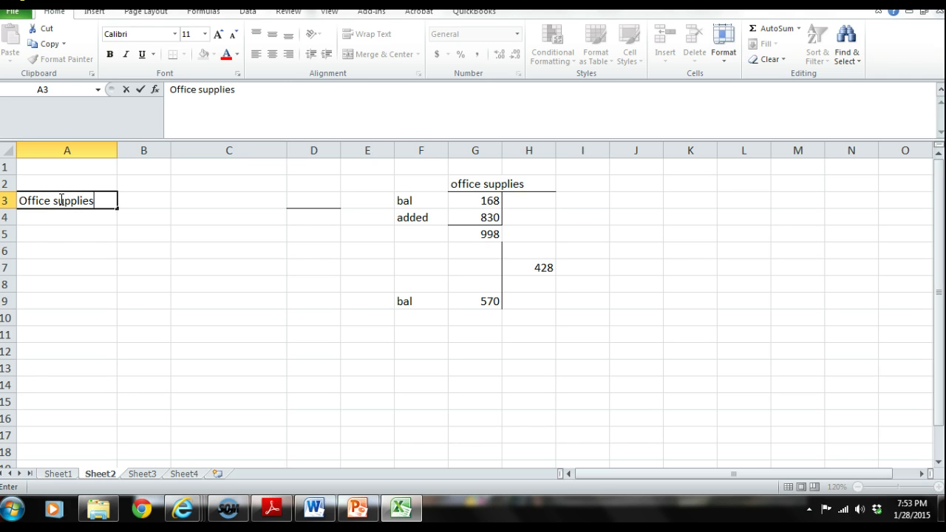
type(" expense")
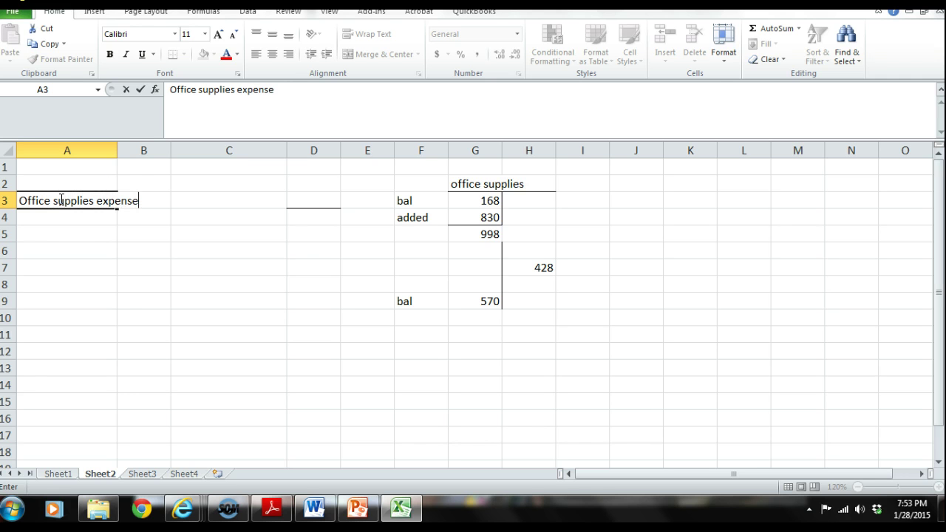
left_click(133, 167)
left_click(111, 150)
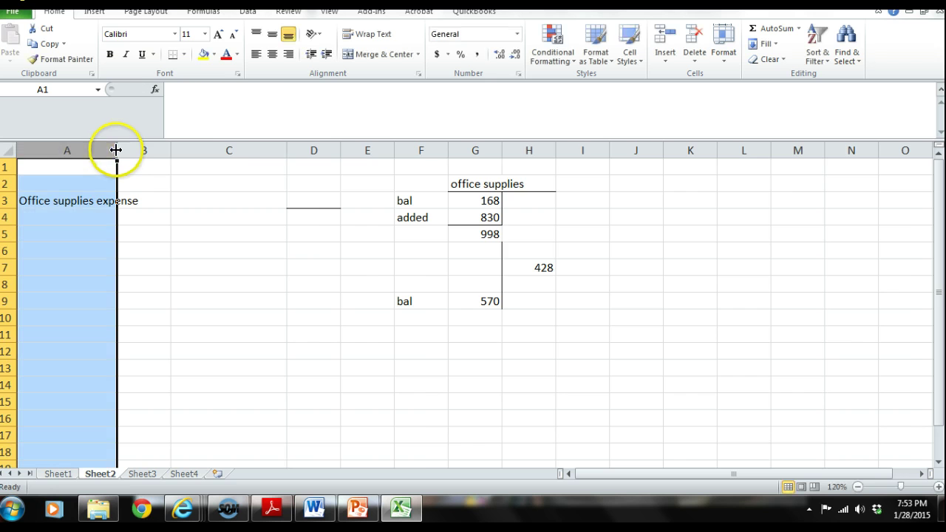
left_click_drag(116, 150, 148, 159)
Enter the debit amount $428 in B3 beside the expense account
left_click(178, 195)
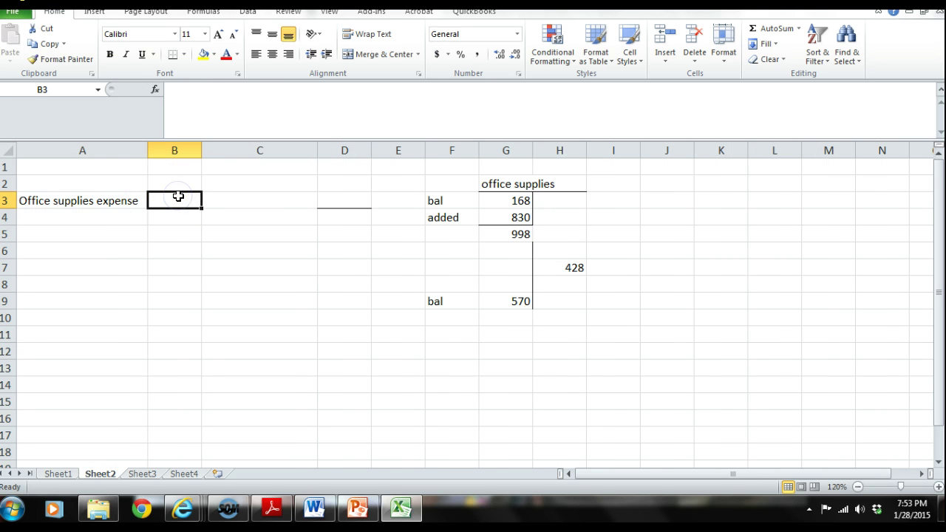
type("$428")
key("Return")
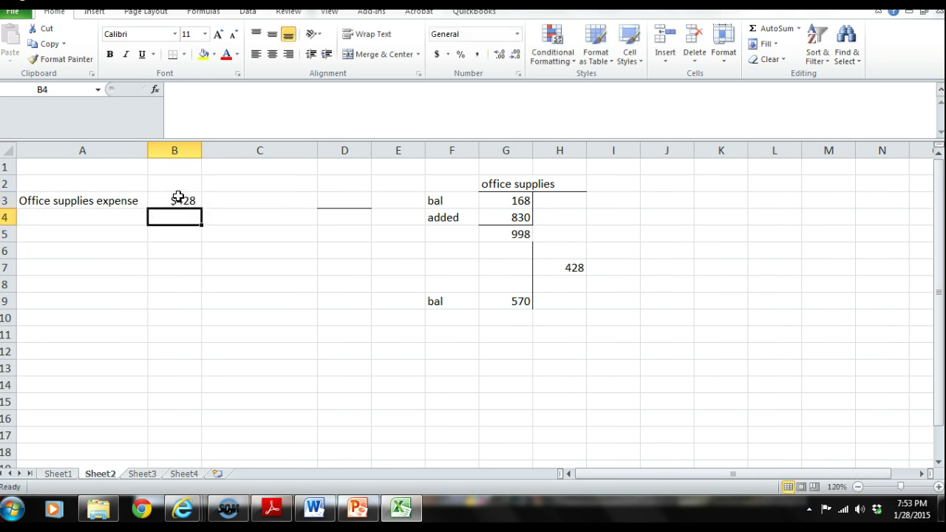
Enter the credit line of the adjusting entry, with "Office Supplies" indented in A4 and 428 in C4
left_click(110, 216)
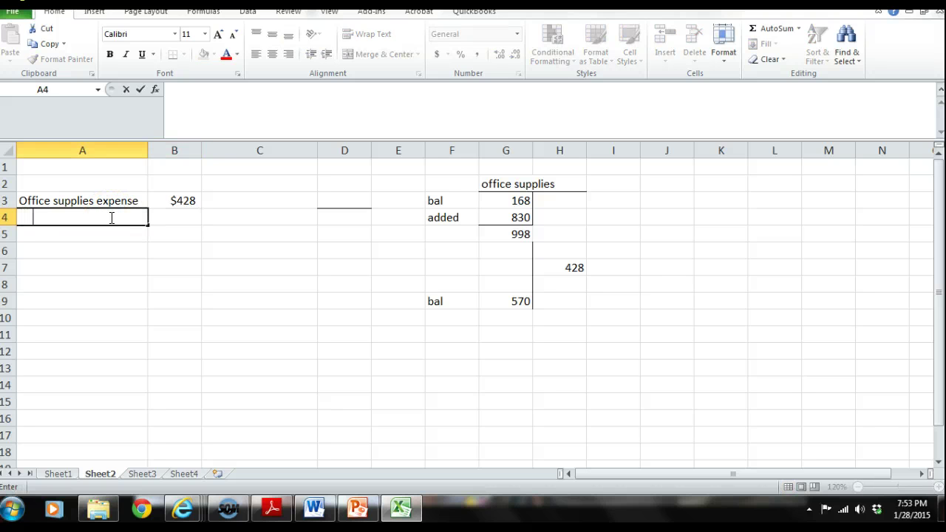
type("Office Supp")
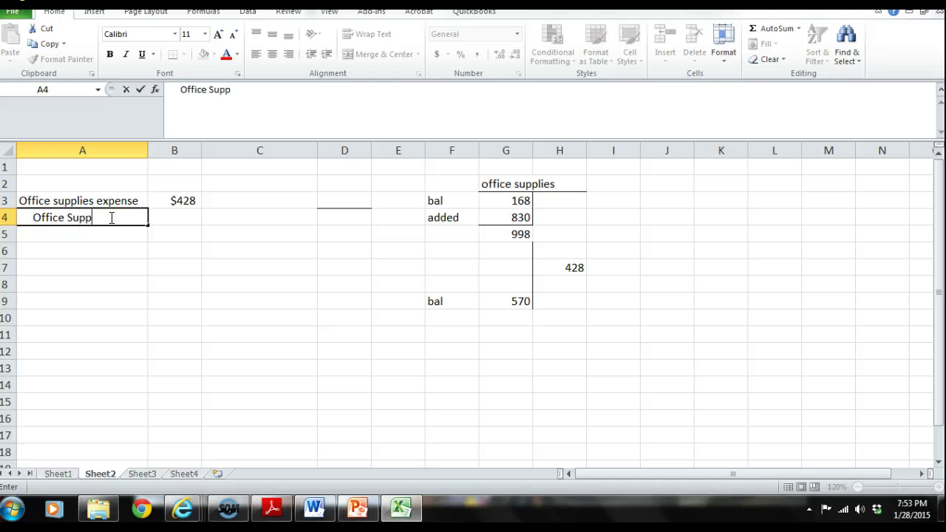
type("lies")
key("Tab")
key("Tab")
type("428")
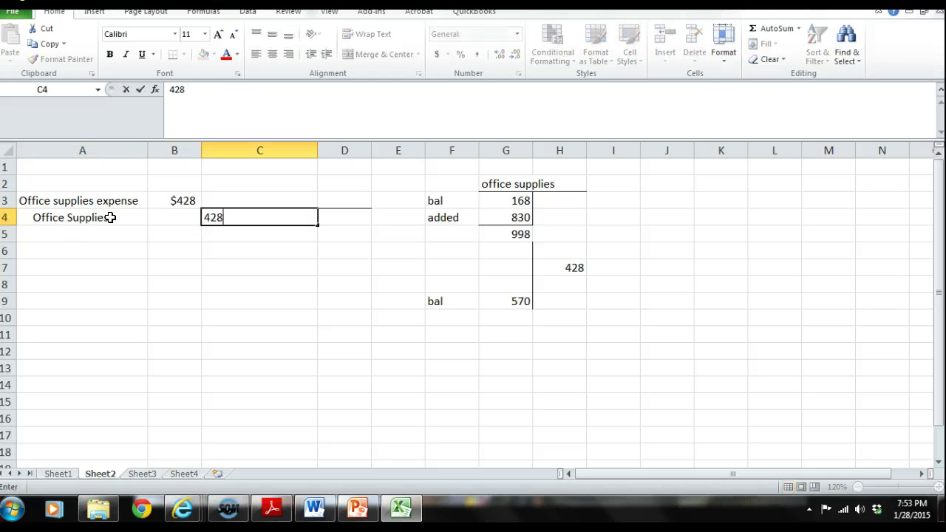
Narrow column C to fit its credit amount, leaving a little extra width
left_click(322, 150)
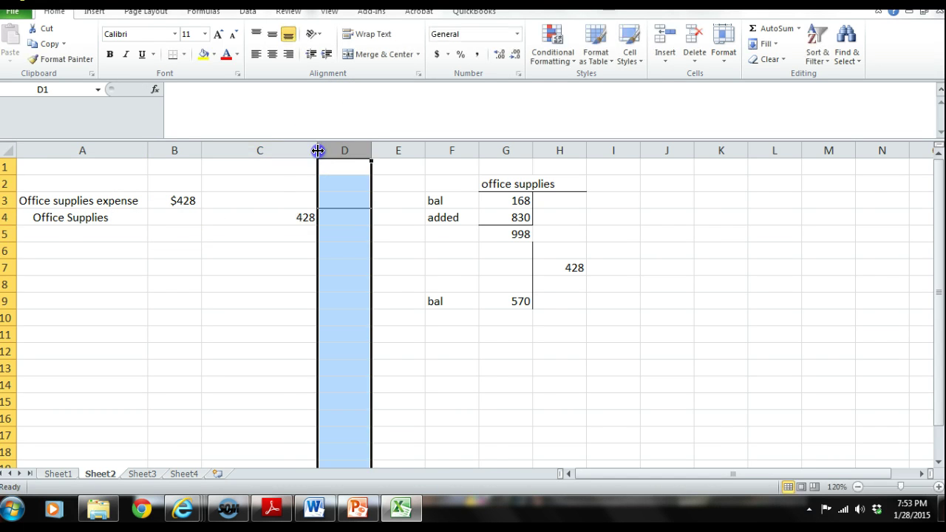
double_click(318, 150)
left_click(224, 159)
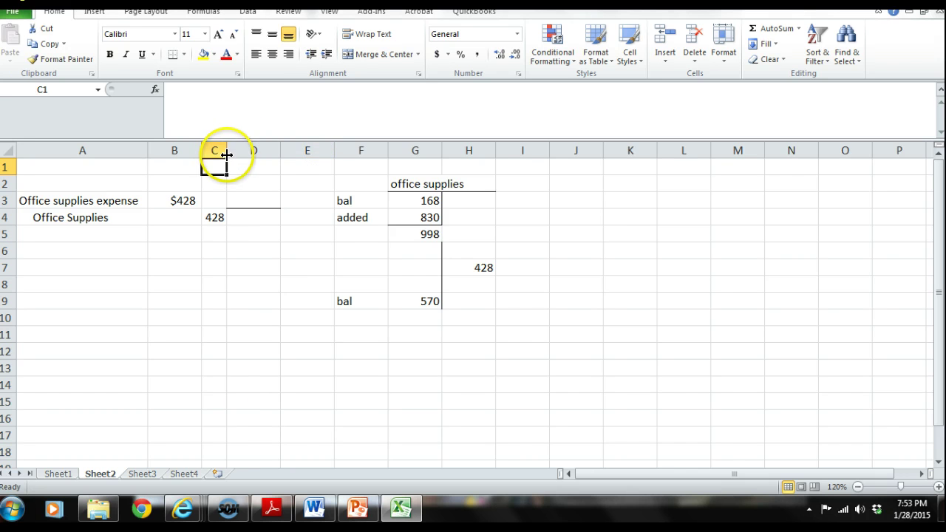
left_click_drag(226, 154, 247, 155)
Delete the empty column D with its leftover border line
left_click(278, 202)
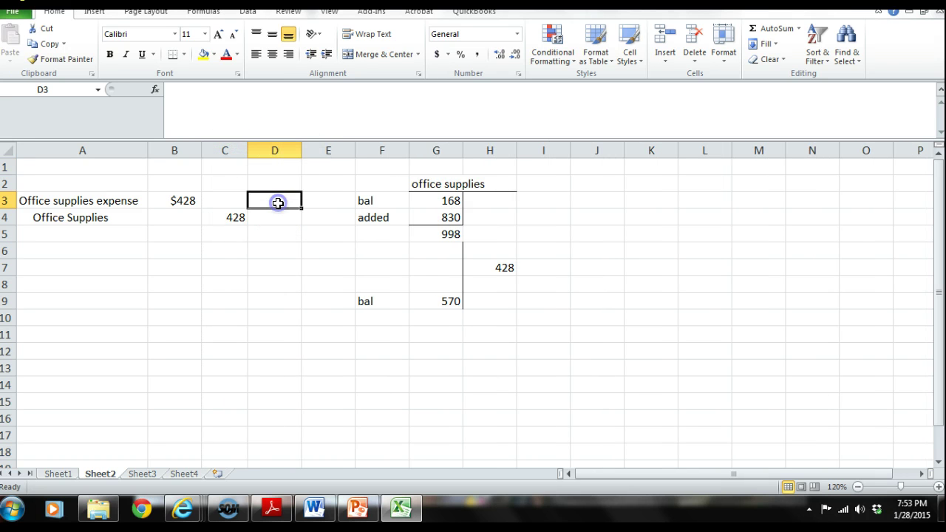
left_click(275, 153)
right_click(275, 155)
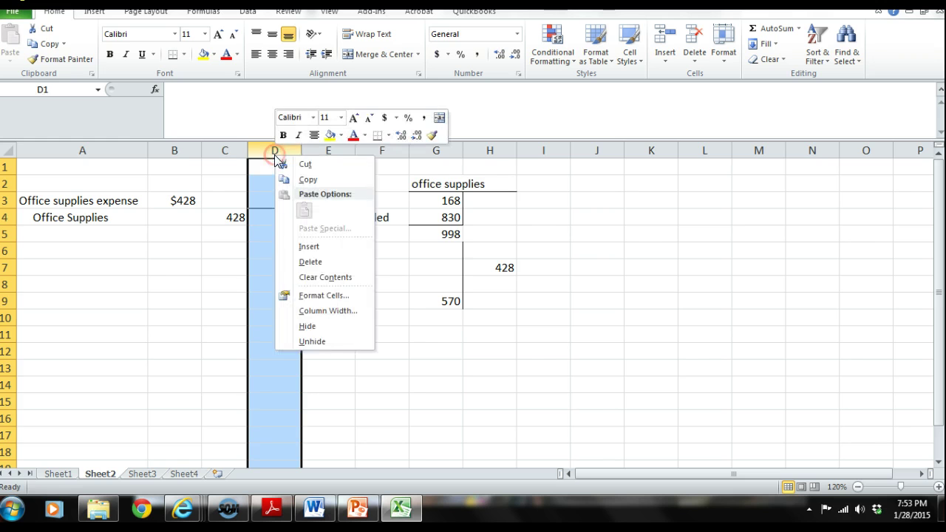
left_click(307, 261)
left_click(185, 320)
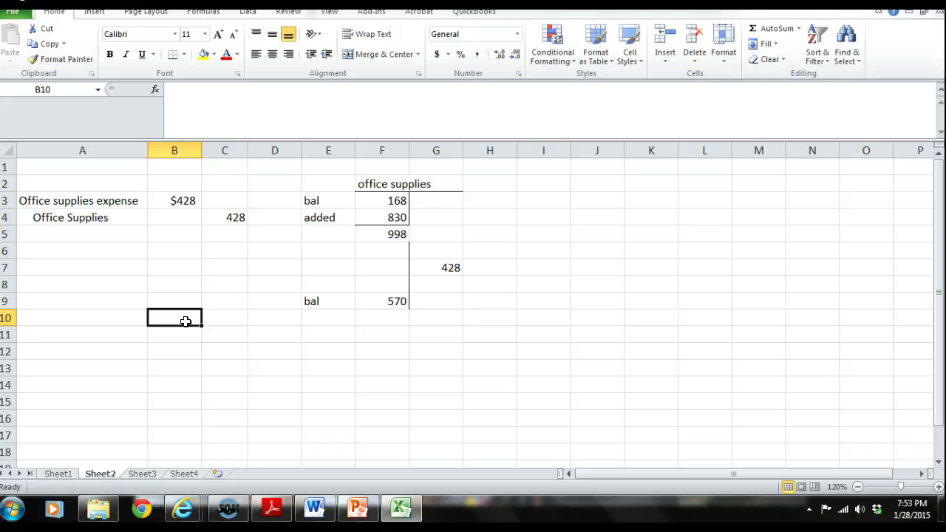
left_click(185, 316)
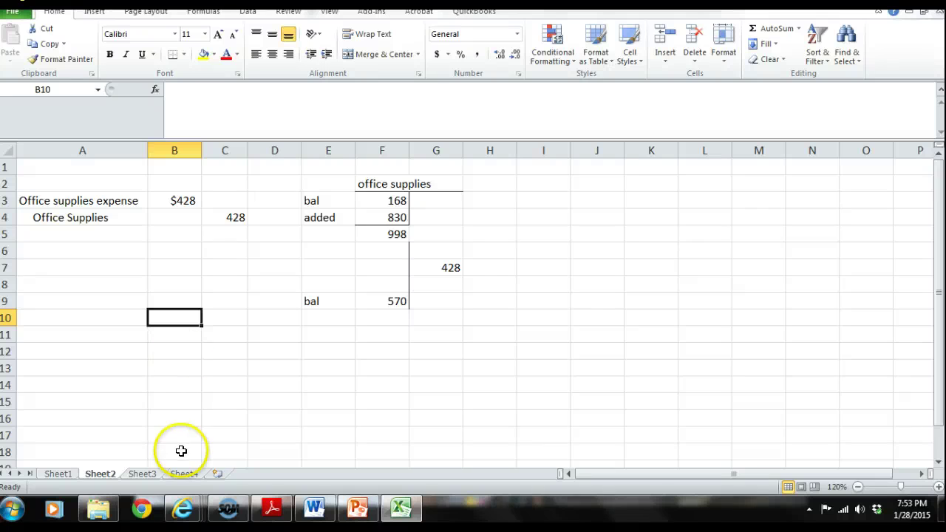
Switch to the Chapter 3 Solutions PDF and find the E9A Adjusting Entries solution on page 7
left_click(273, 508)
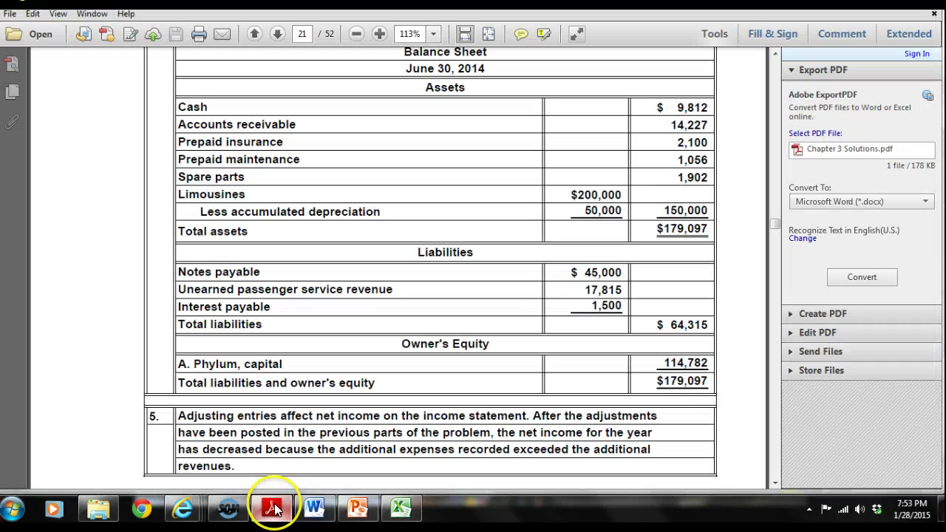
left_click(774, 387)
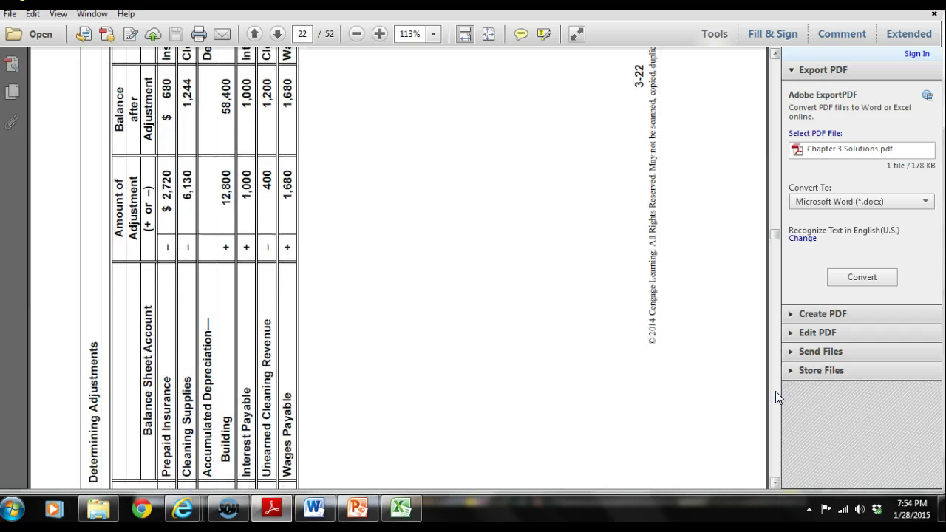
left_click(776, 391)
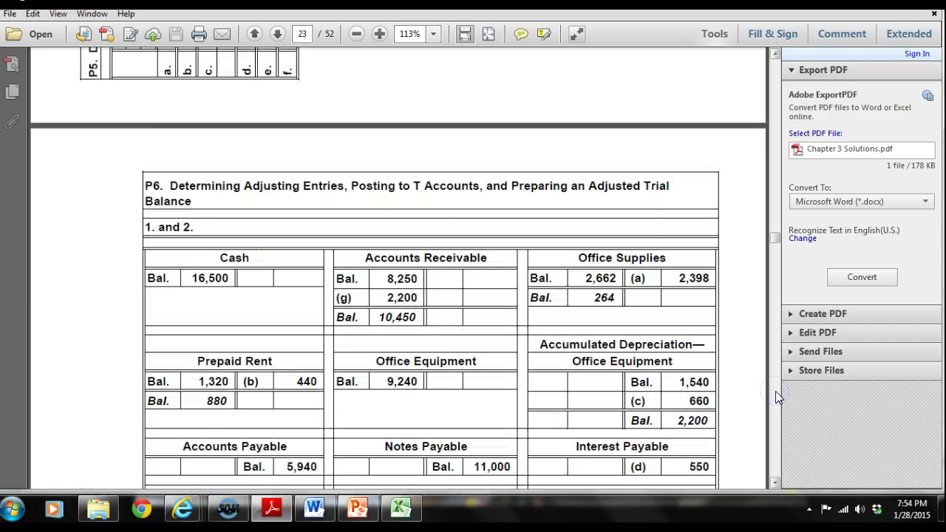
left_click(775, 391)
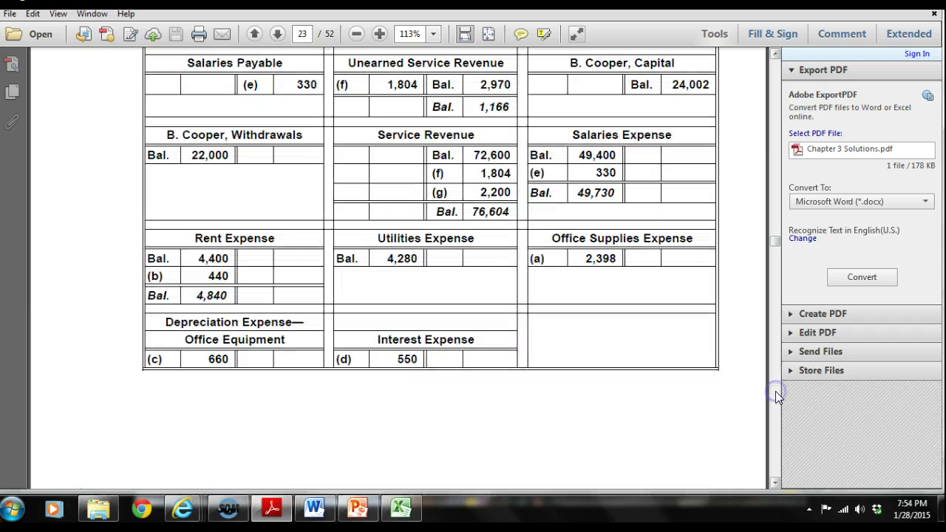
left_click(774, 98)
left_click(774, 99)
left_click(774, 99)
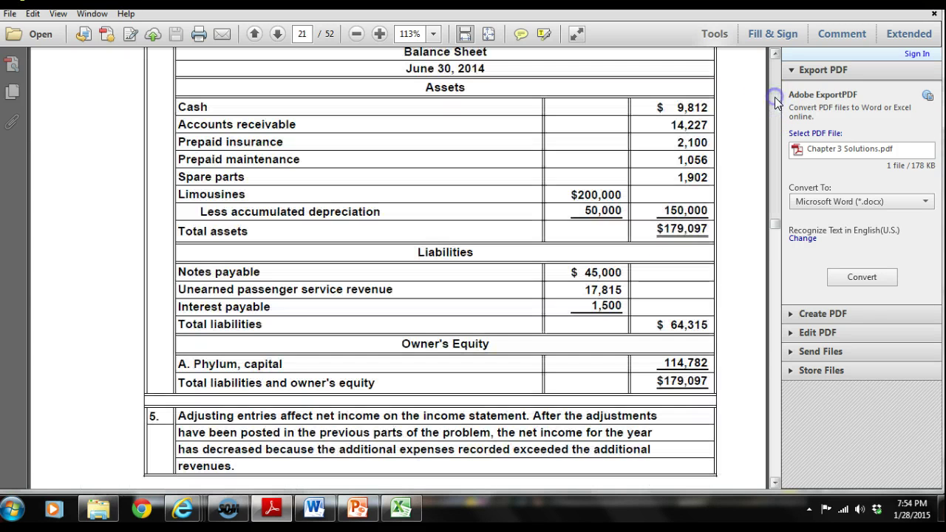
left_click(774, 98)
left_click(775, 96)
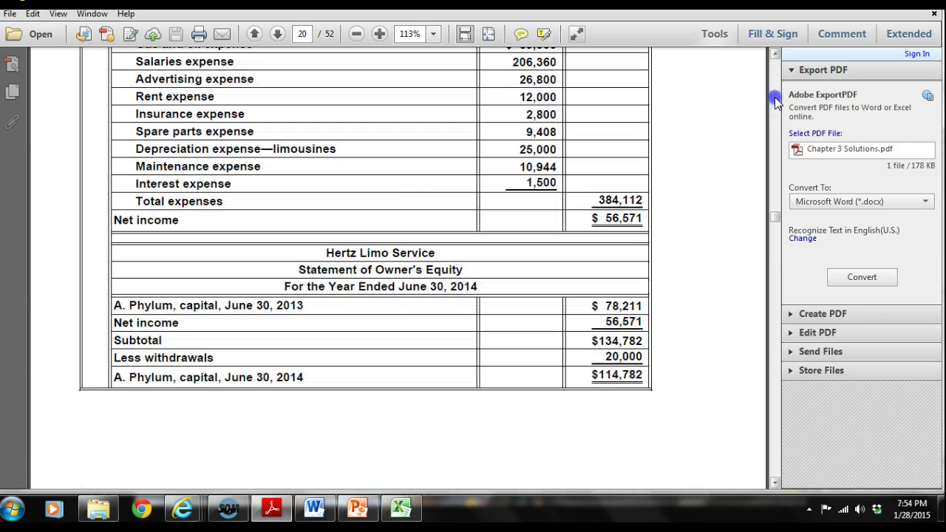
left_click(775, 97)
left_click(774, 97)
left_click(774, 97)
left_click(775, 91)
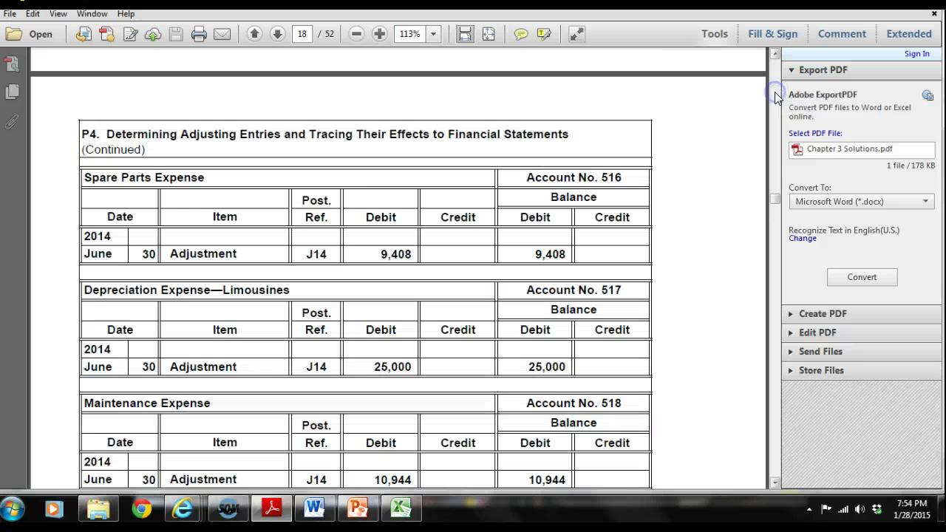
left_click(776, 88)
left_click(777, 87)
left_click(776, 87)
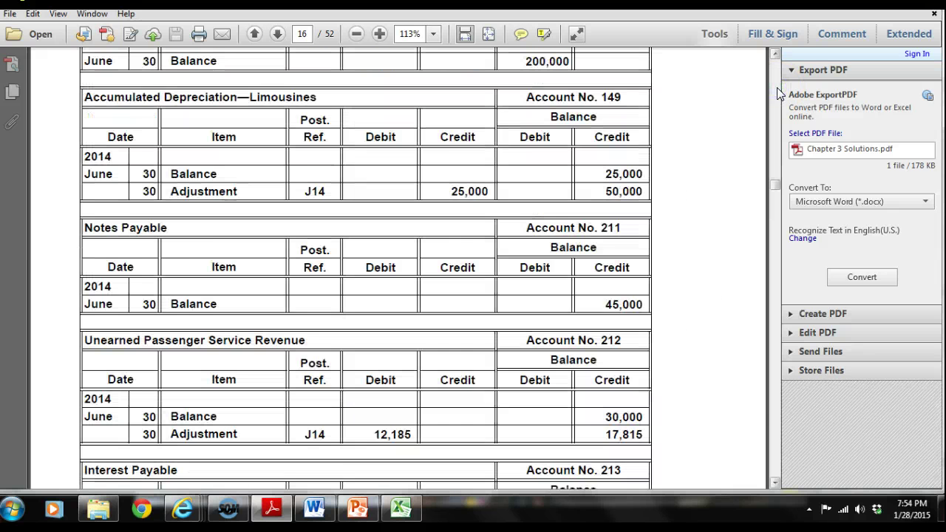
left_click(776, 87)
left_click(777, 88)
left_click(777, 87)
left_click(777, 85)
left_click(777, 85)
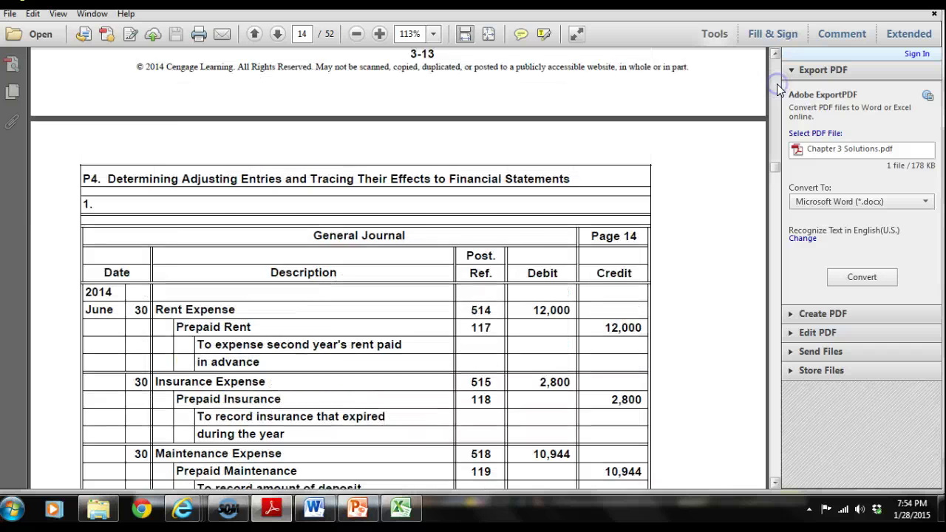
left_click(777, 85)
left_click(777, 85)
left_click(777, 85)
left_click(777, 85)
left_click(777, 83)
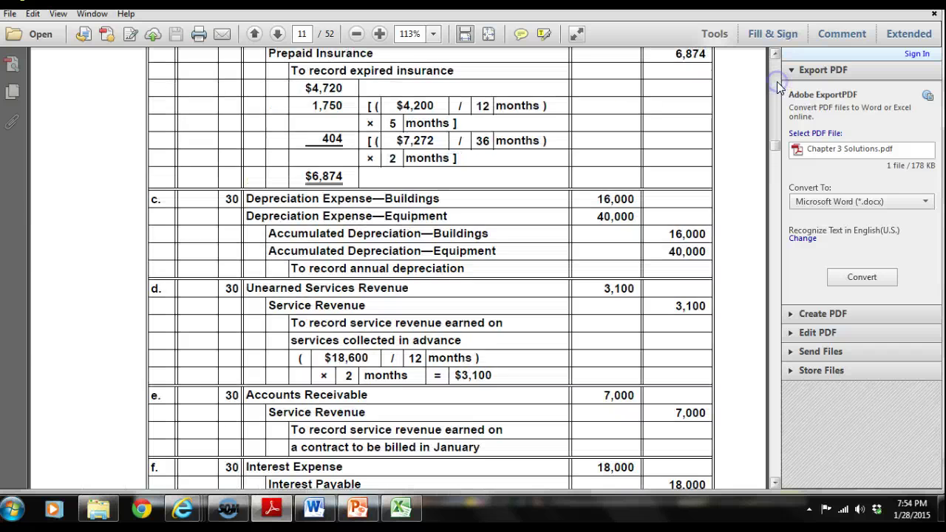
left_click(776, 81)
left_click(777, 81)
left_click(776, 81)
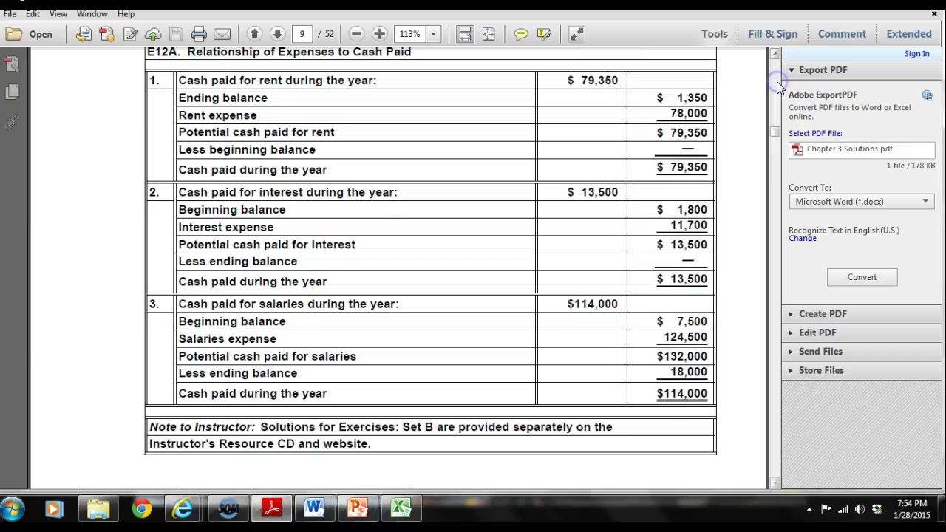
left_click(776, 81)
left_click(776, 81)
left_click(777, 82)
left_click(777, 81)
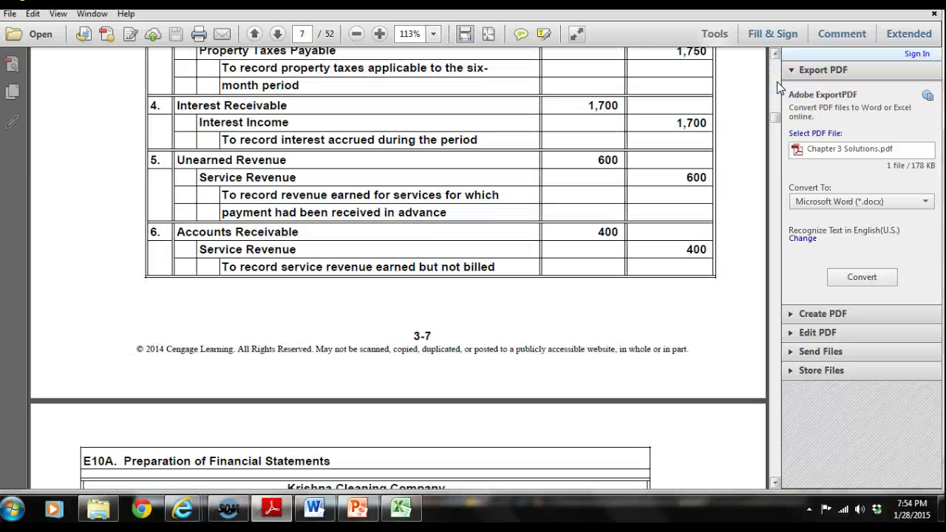
left_click(776, 81)
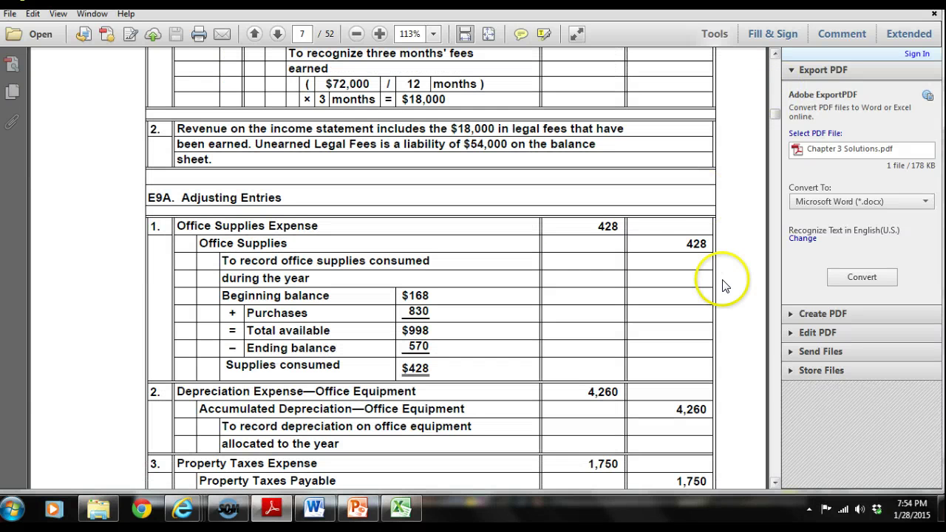
Examine the E9A solution's office supplies entry with its supporting computation and the adjusting entries that follow it
left_click(777, 483)
left_click(778, 483)
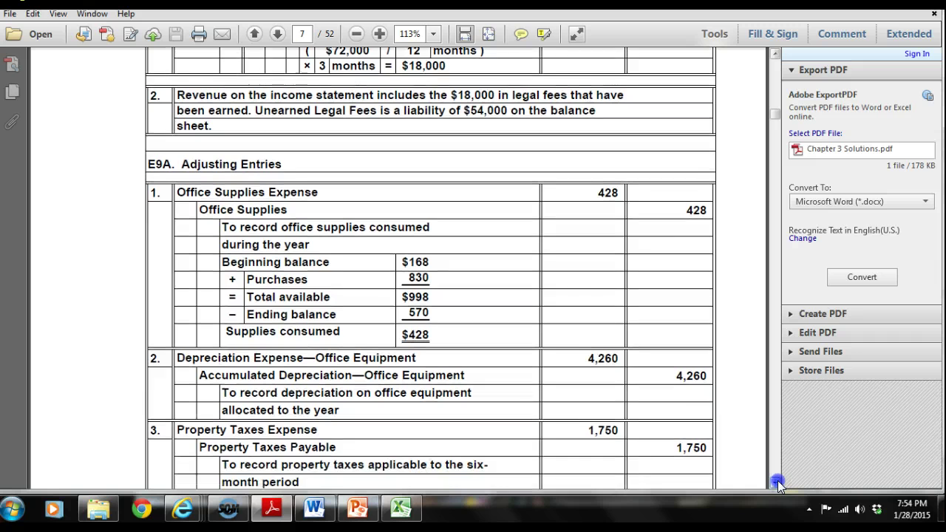
left_click(778, 482)
left_click(778, 482)
left_click(778, 483)
left_click(778, 483)
left_click(777, 483)
left_click(777, 482)
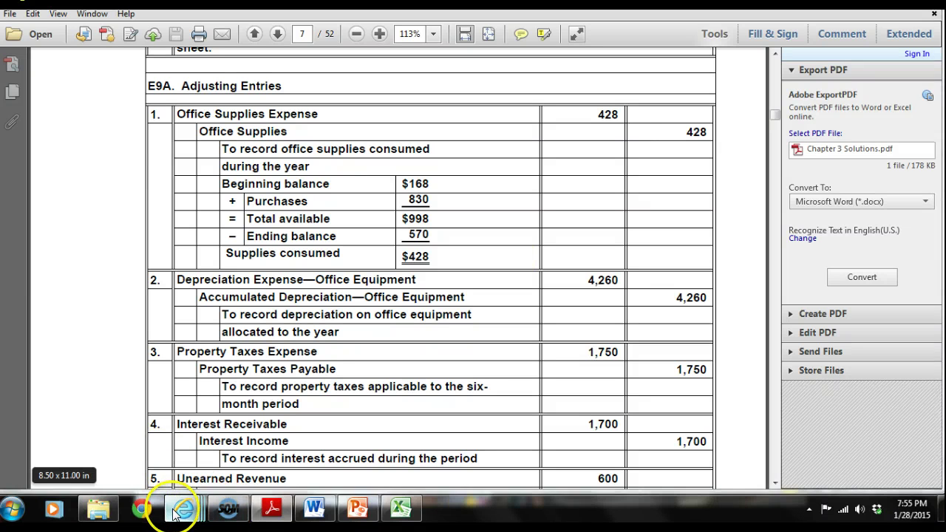
Switch to the ACCT 1000-81 course site in Internet Explorer and open the Class Materials content page for Chapter 3
mouse_move(181, 508)
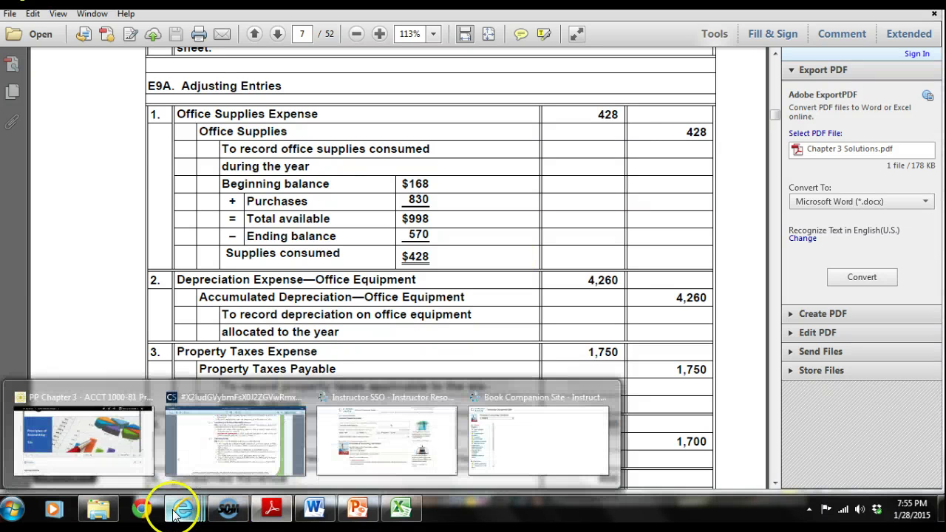
left_click(118, 425)
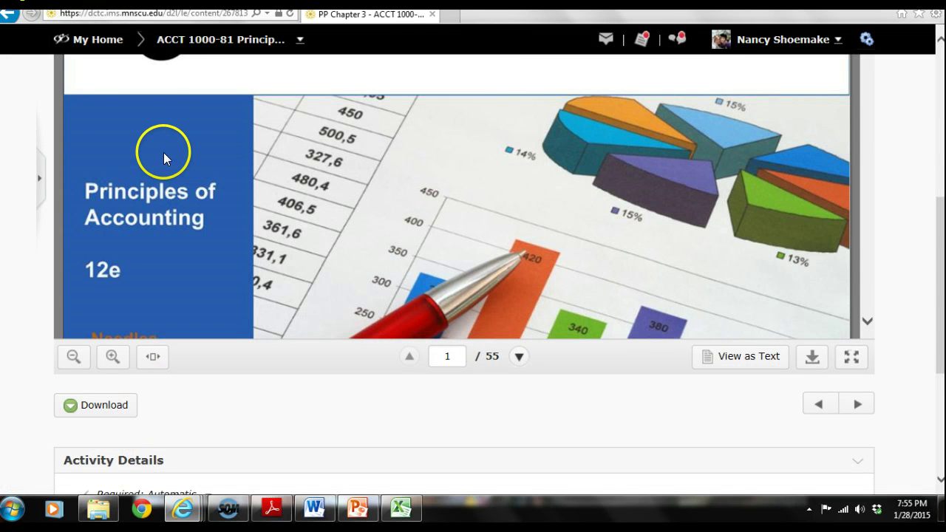
left_click(198, 41)
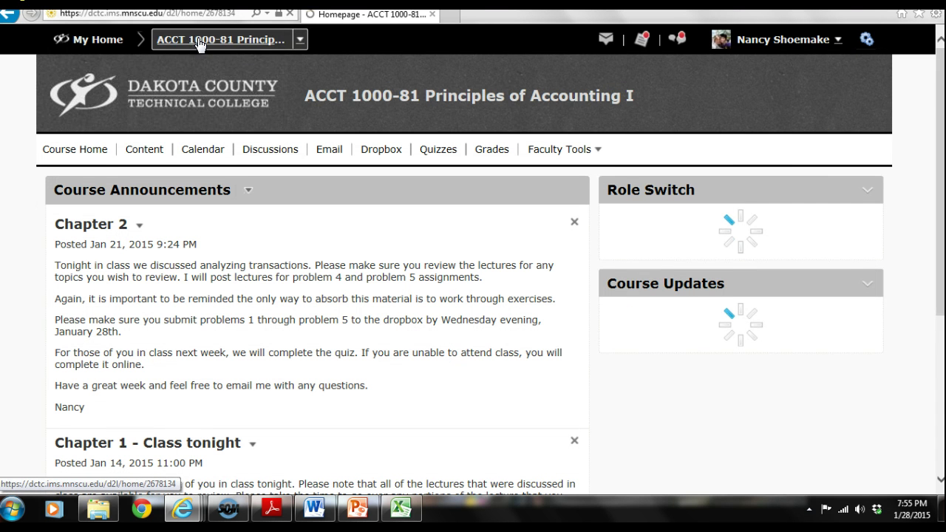
left_click(131, 150)
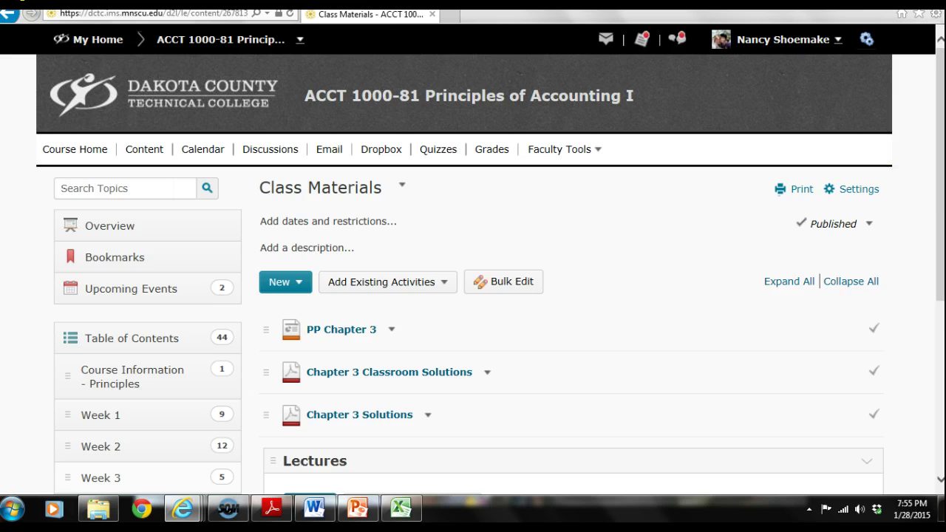
Delete the Chapter 3 Classroom Solutions topic from the content, keeping its associated file in the course
scroll(473, 295, "down", 2)
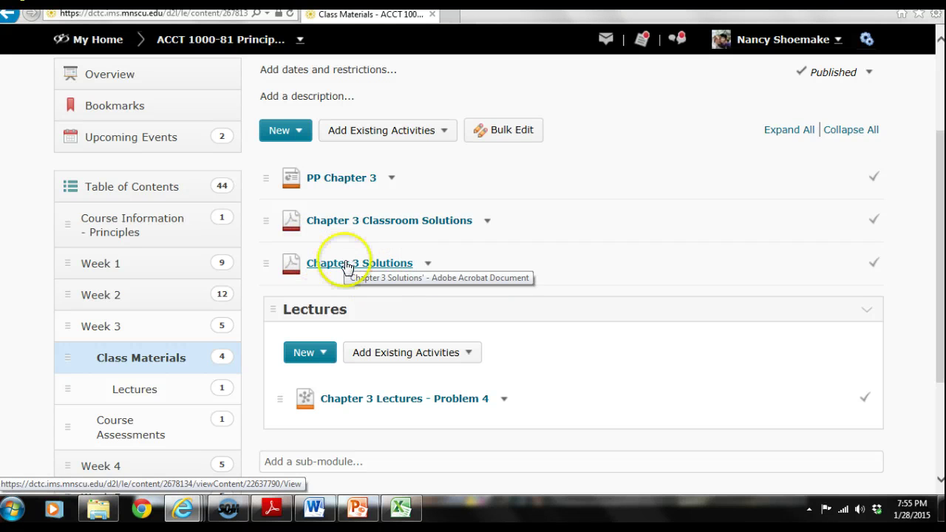
left_click(487, 222)
left_click(521, 440)
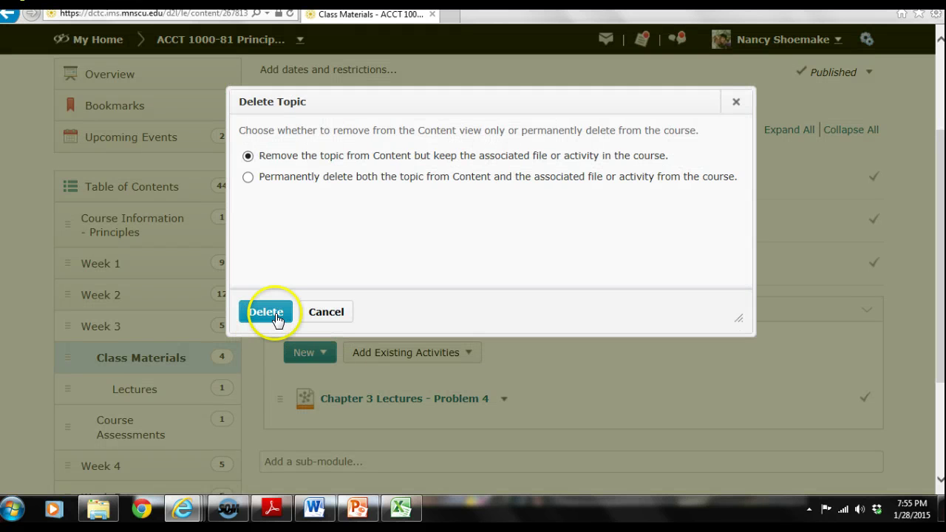
left_click(275, 316)
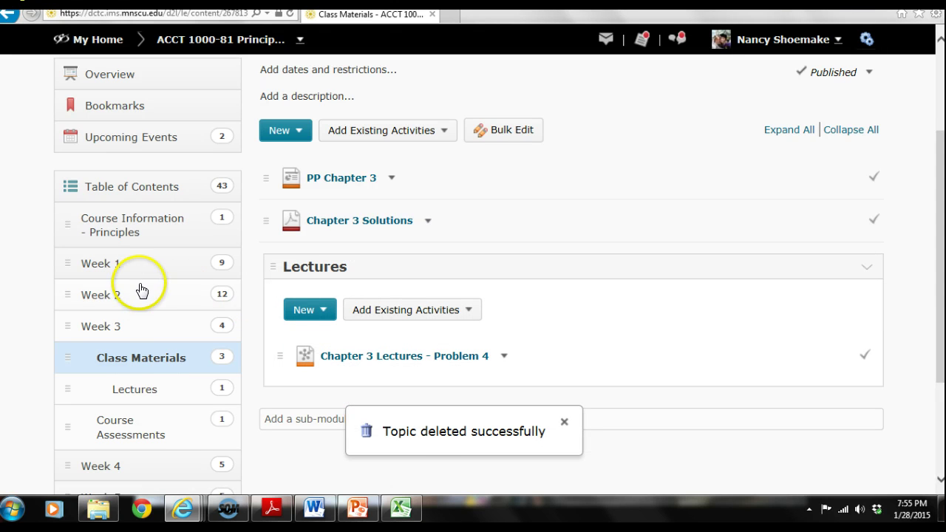
Look through the Week 2 class materials and the Week 1 module, and return to the Week 3 module
left_click(115, 293)
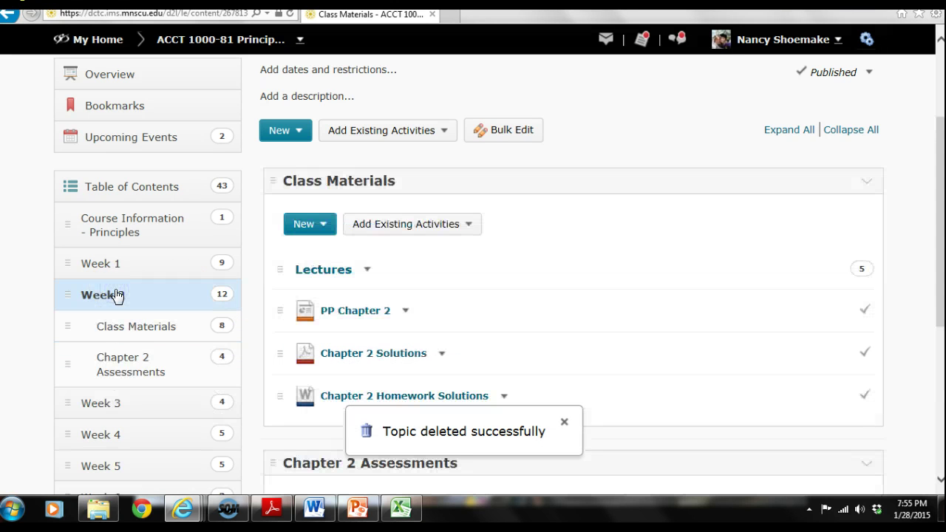
left_click(121, 322)
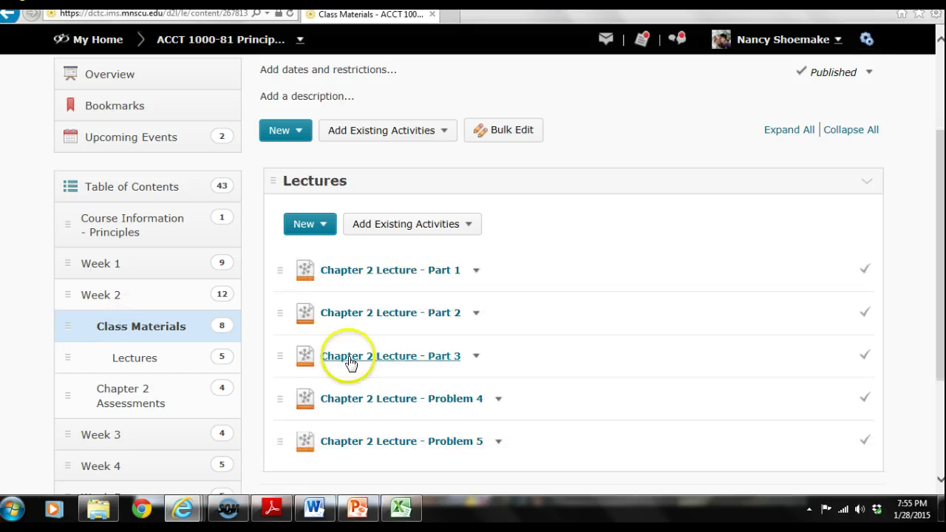
scroll(895, 232, "down", 1)
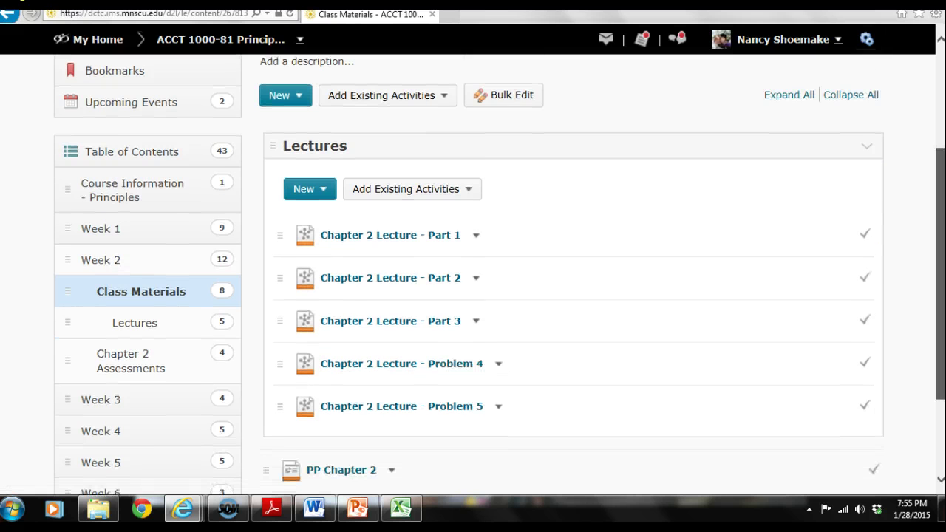
scroll(499, 276, "down", 4)
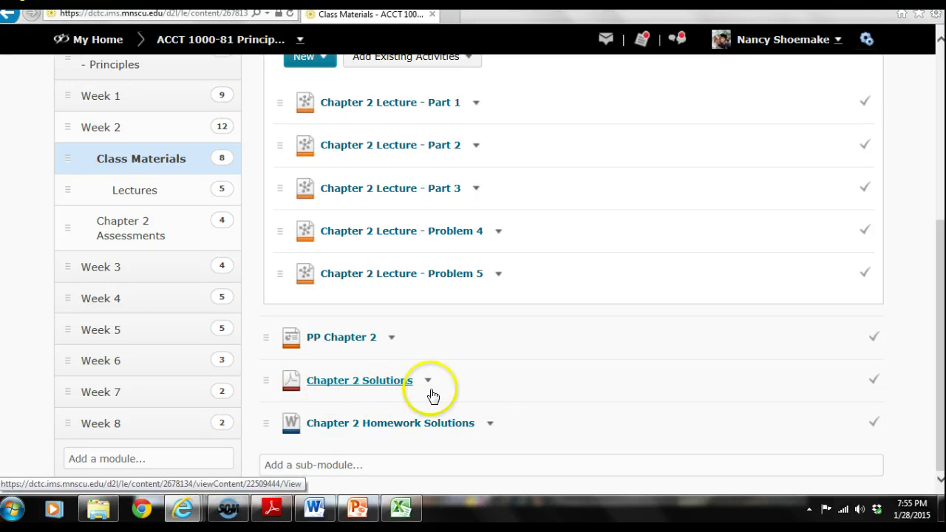
left_click(103, 99)
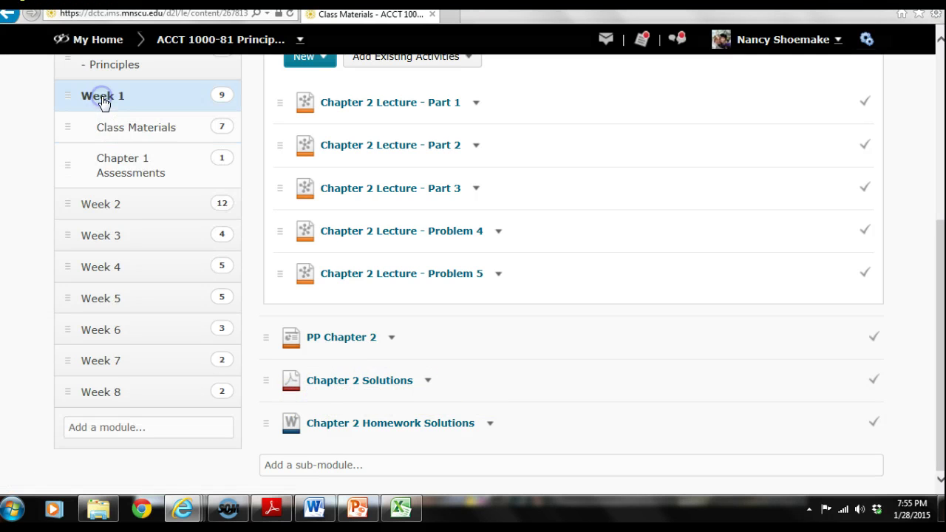
left_click(171, 237)
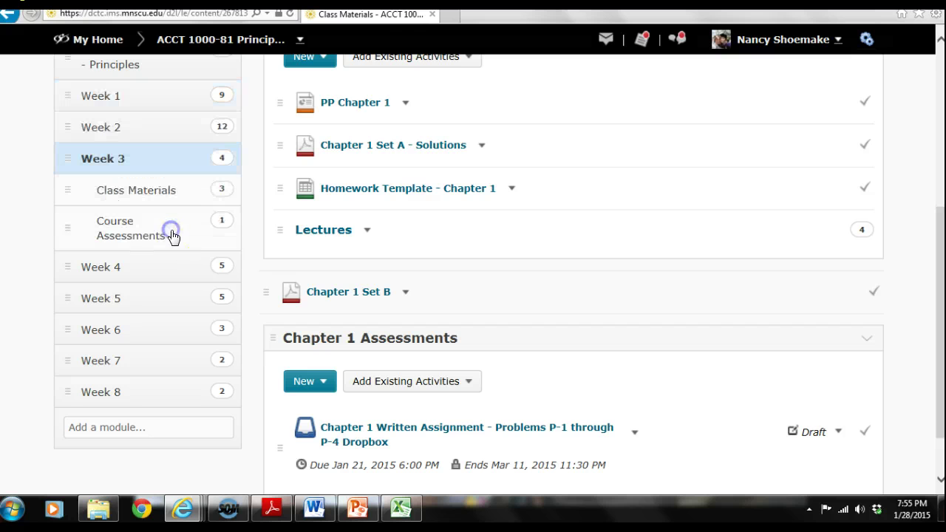
Compare the E9A exercise text in the CourseSmart textbook with its answers in the Chapter 3 Solutions PDF
left_click(273, 510)
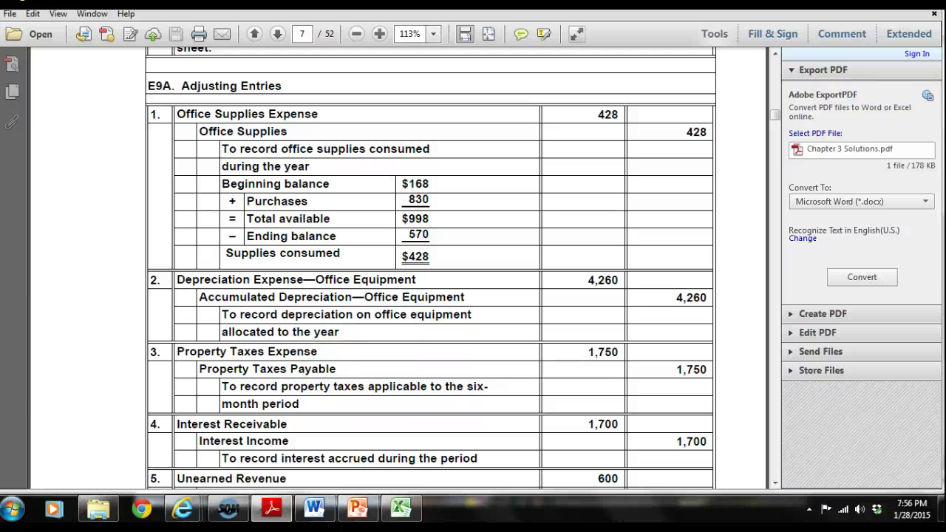
mouse_move(187, 507)
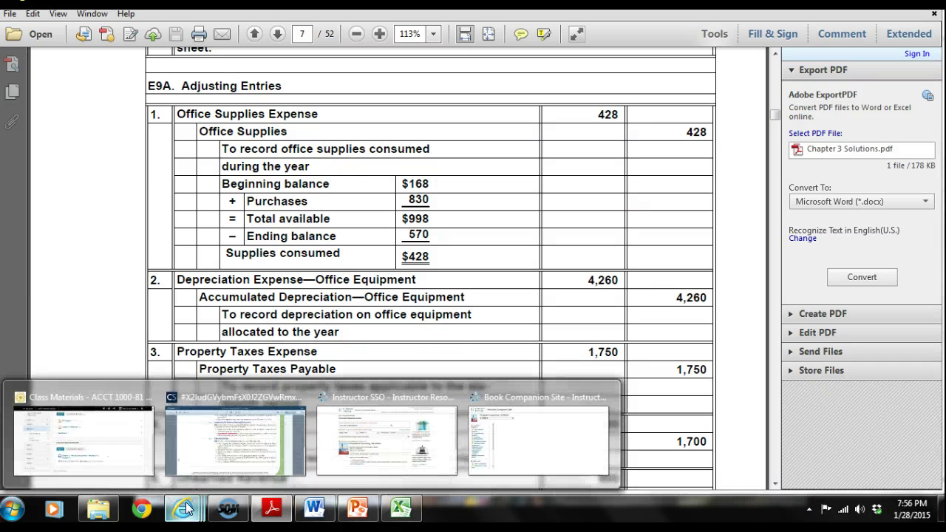
left_click(249, 440)
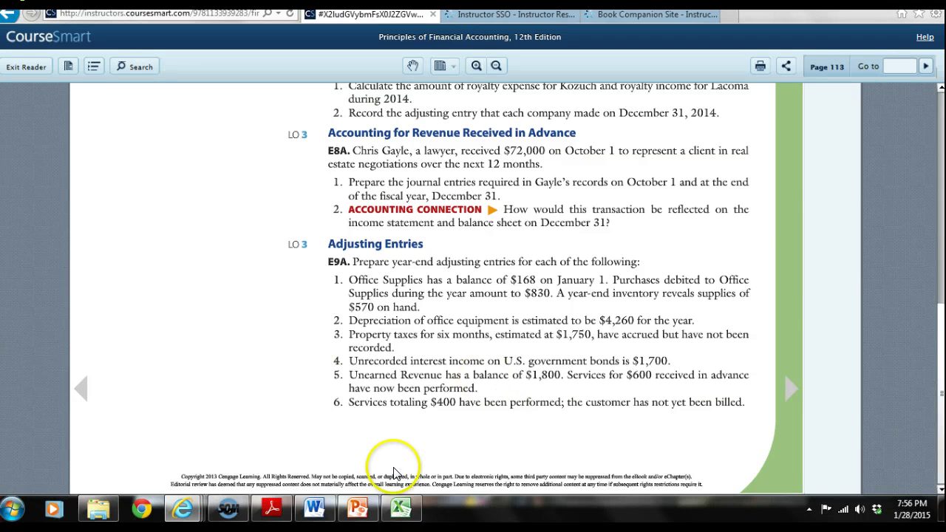
left_click(274, 509)
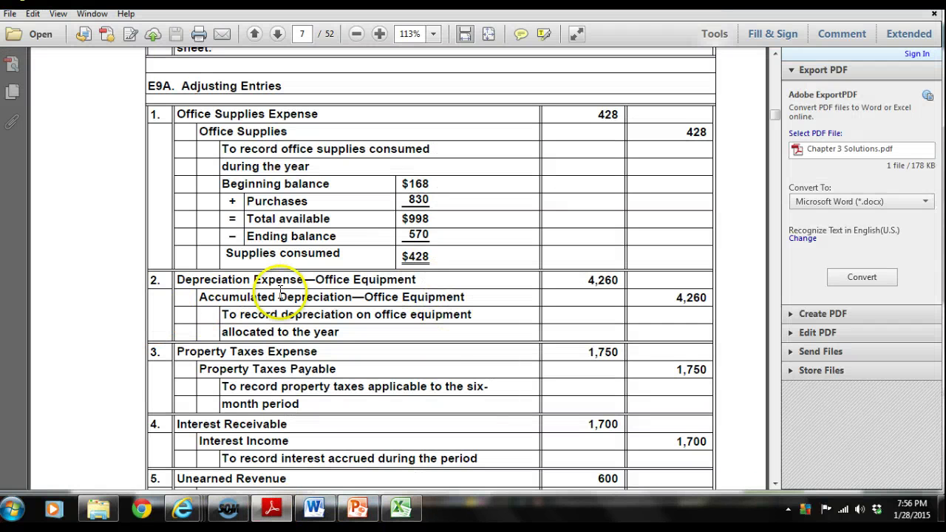